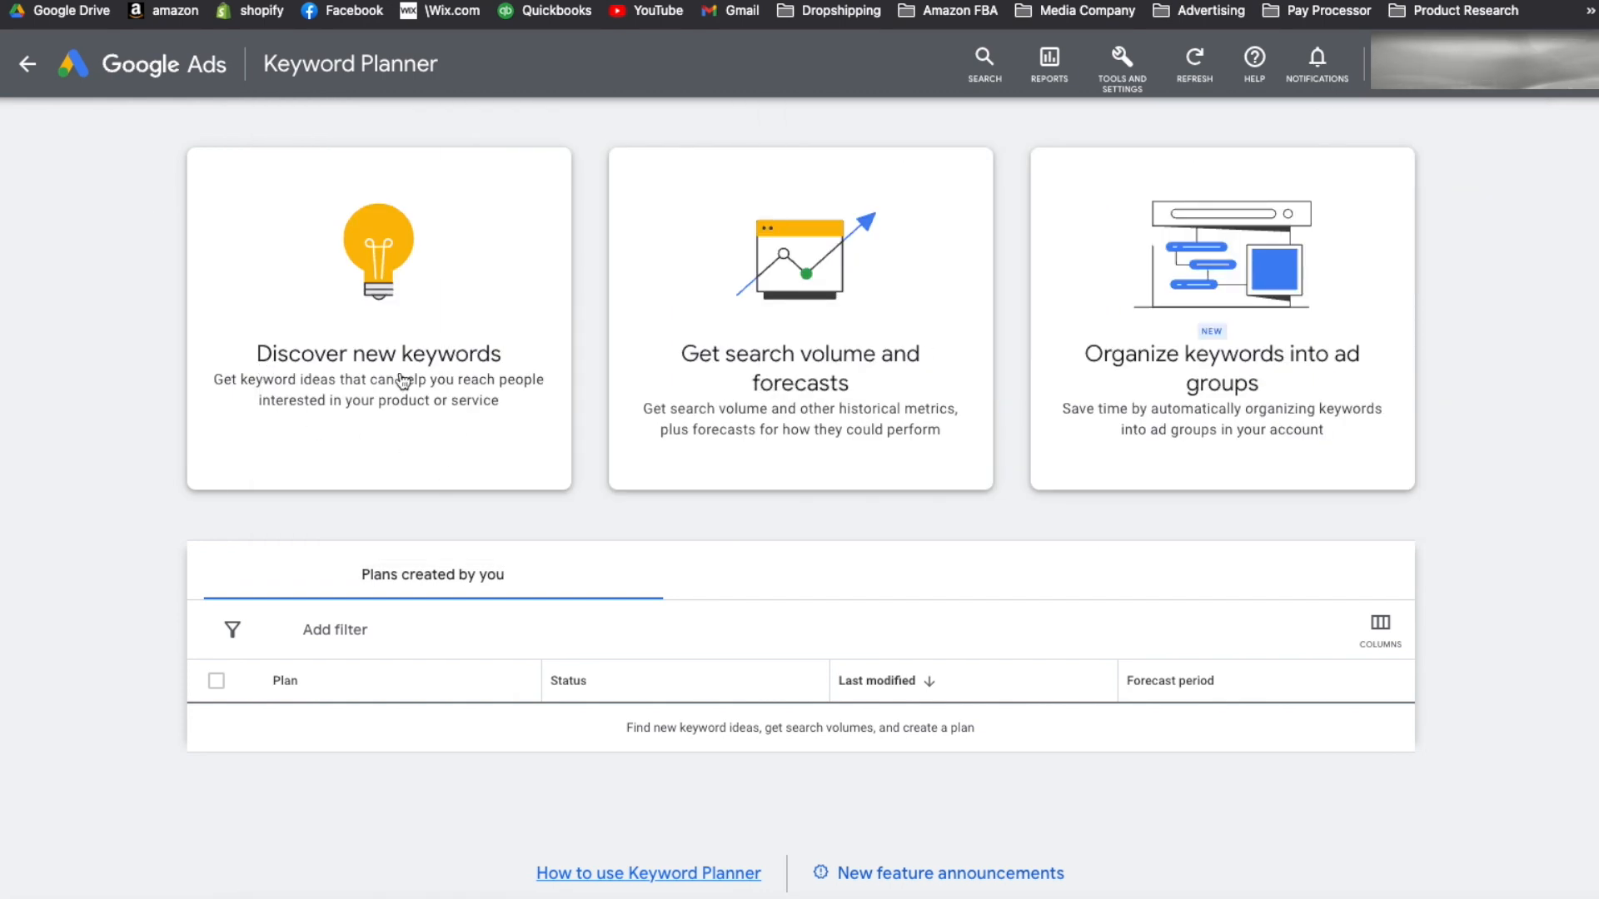
# - Discover new keywords starting from hair care, hair products, hair conditioner, hair treatment, hair volume, hair shine and healthy hair
pyautogui.click(403, 375)
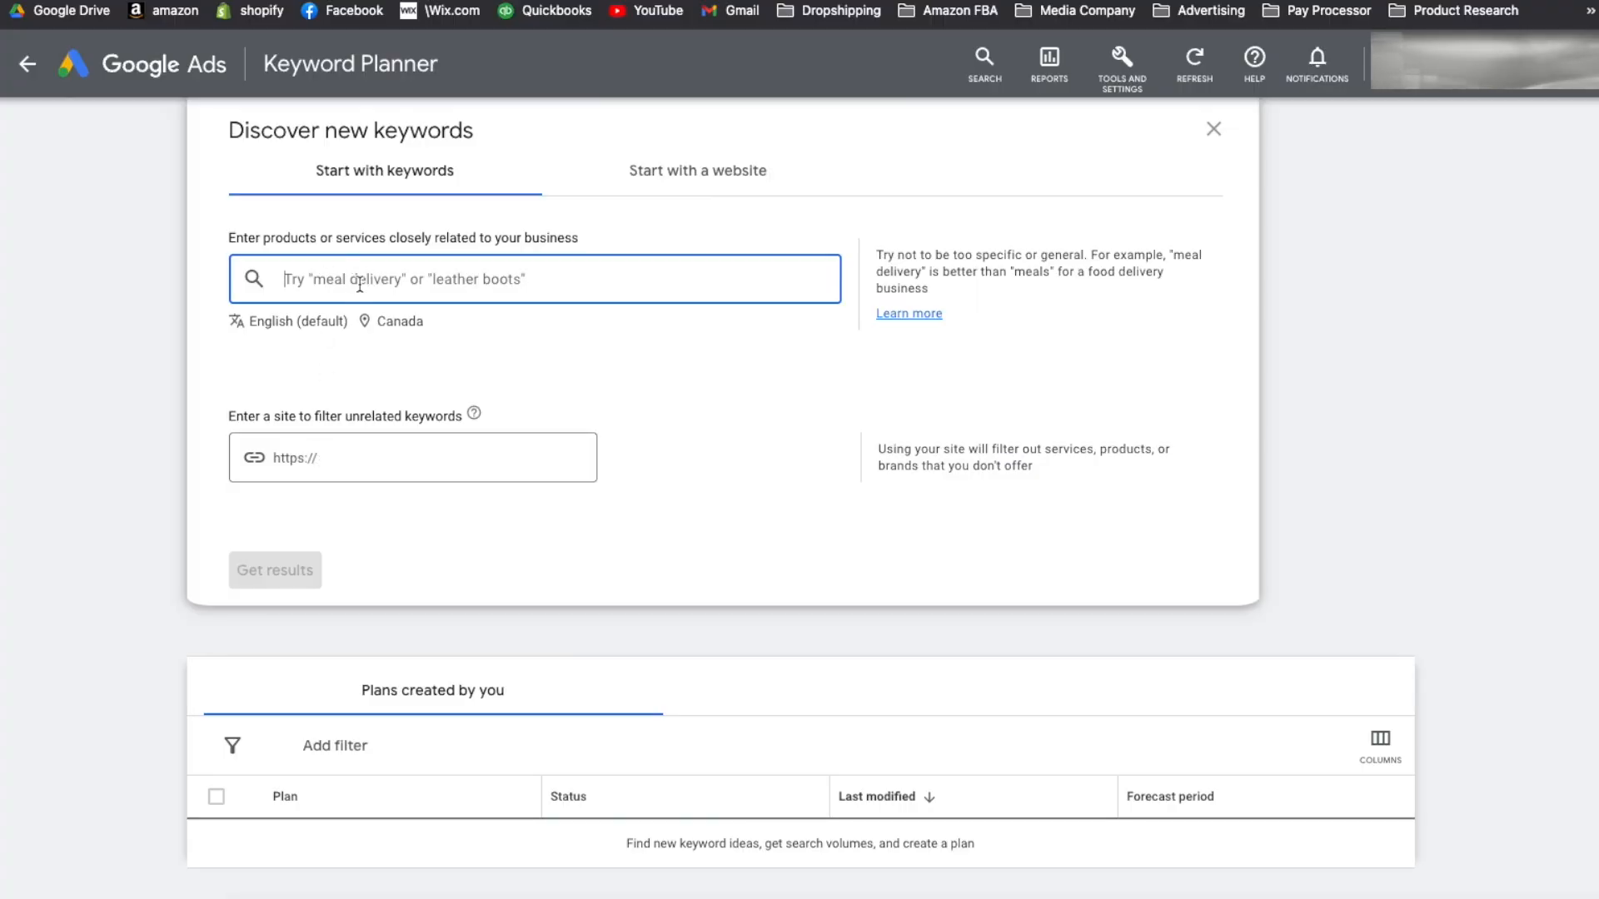
pyautogui.write('hair care, hair products, hair conditioner, hair treatment, hair volume, hair shine, healthy hair')
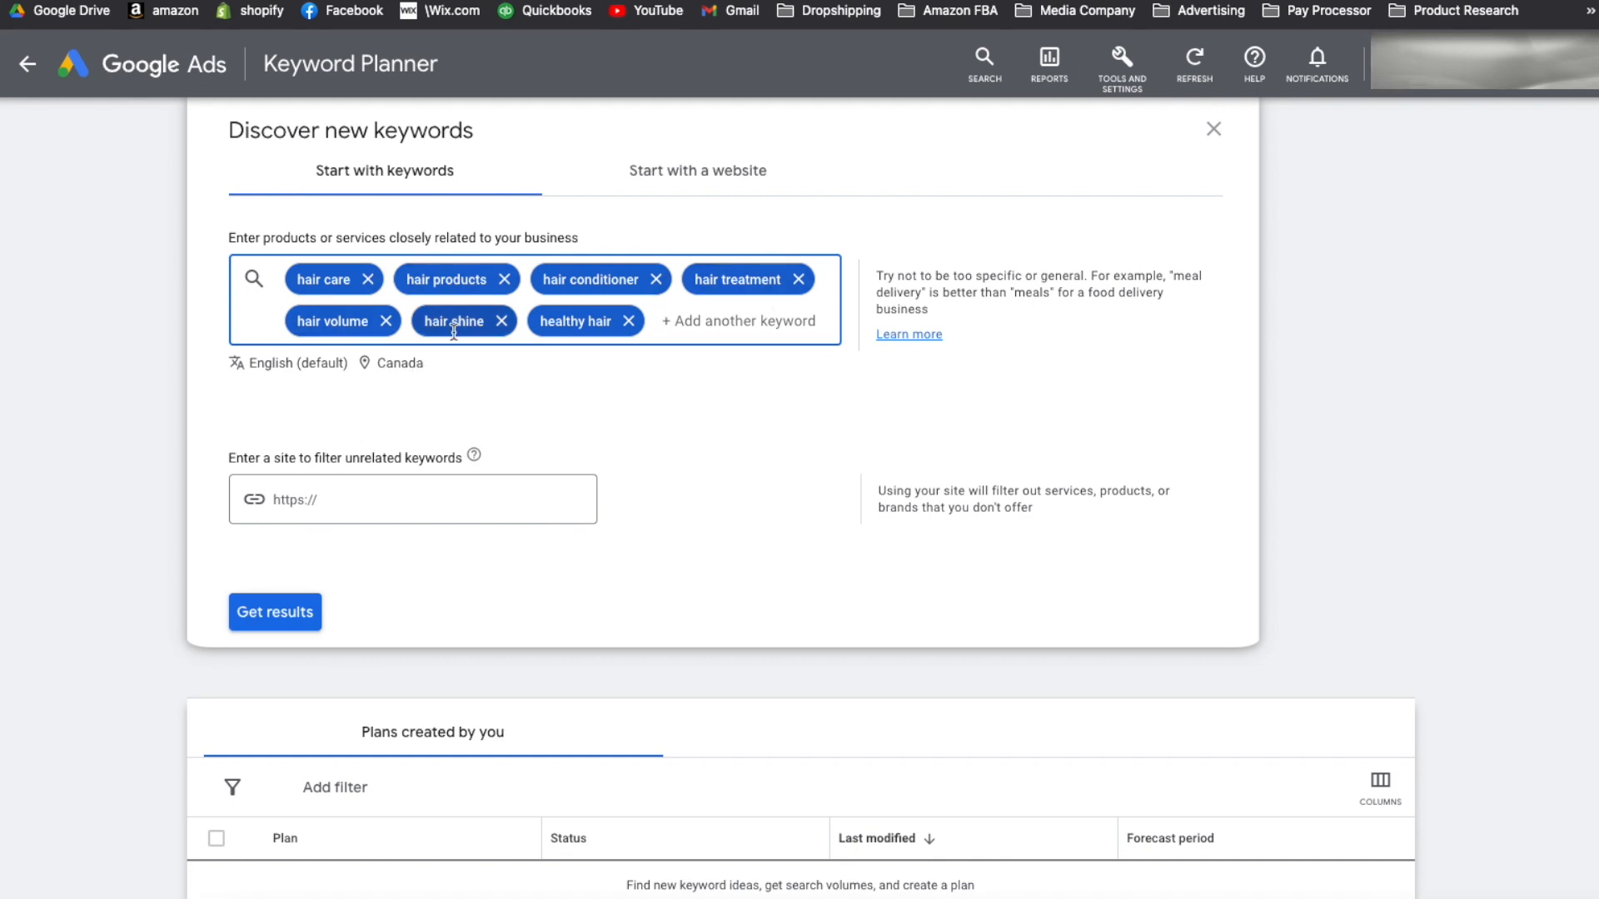
# - Replace Toronto with the United States as the targeted location for the keyword search and save it
pyautogui.click(400, 364)
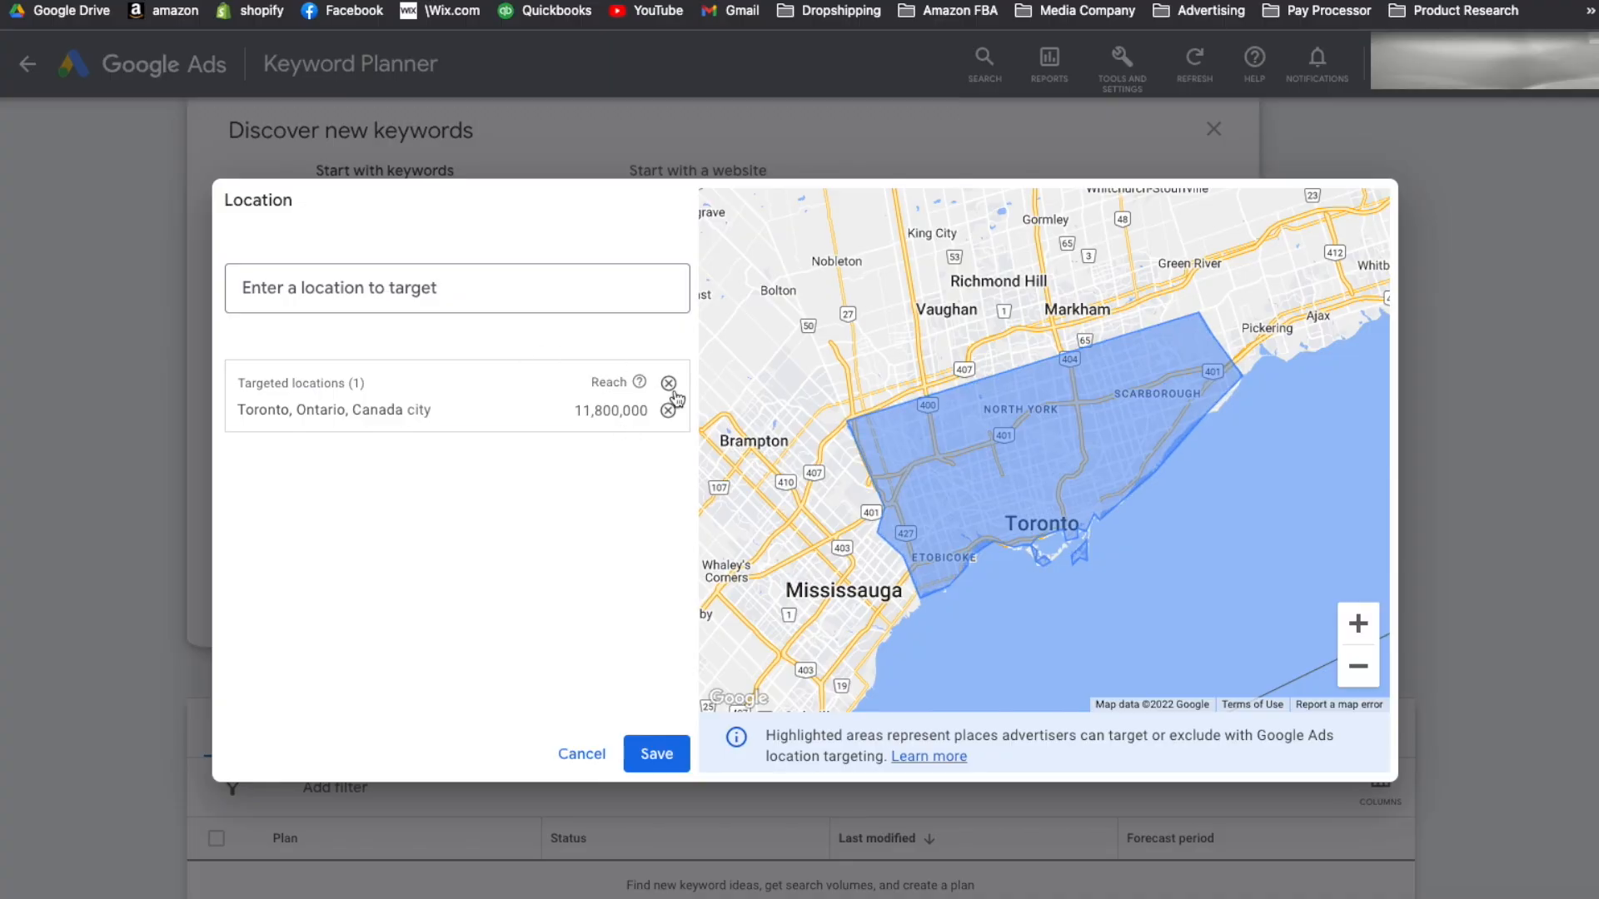
pyautogui.click(667, 410)
pyautogui.click(383, 279)
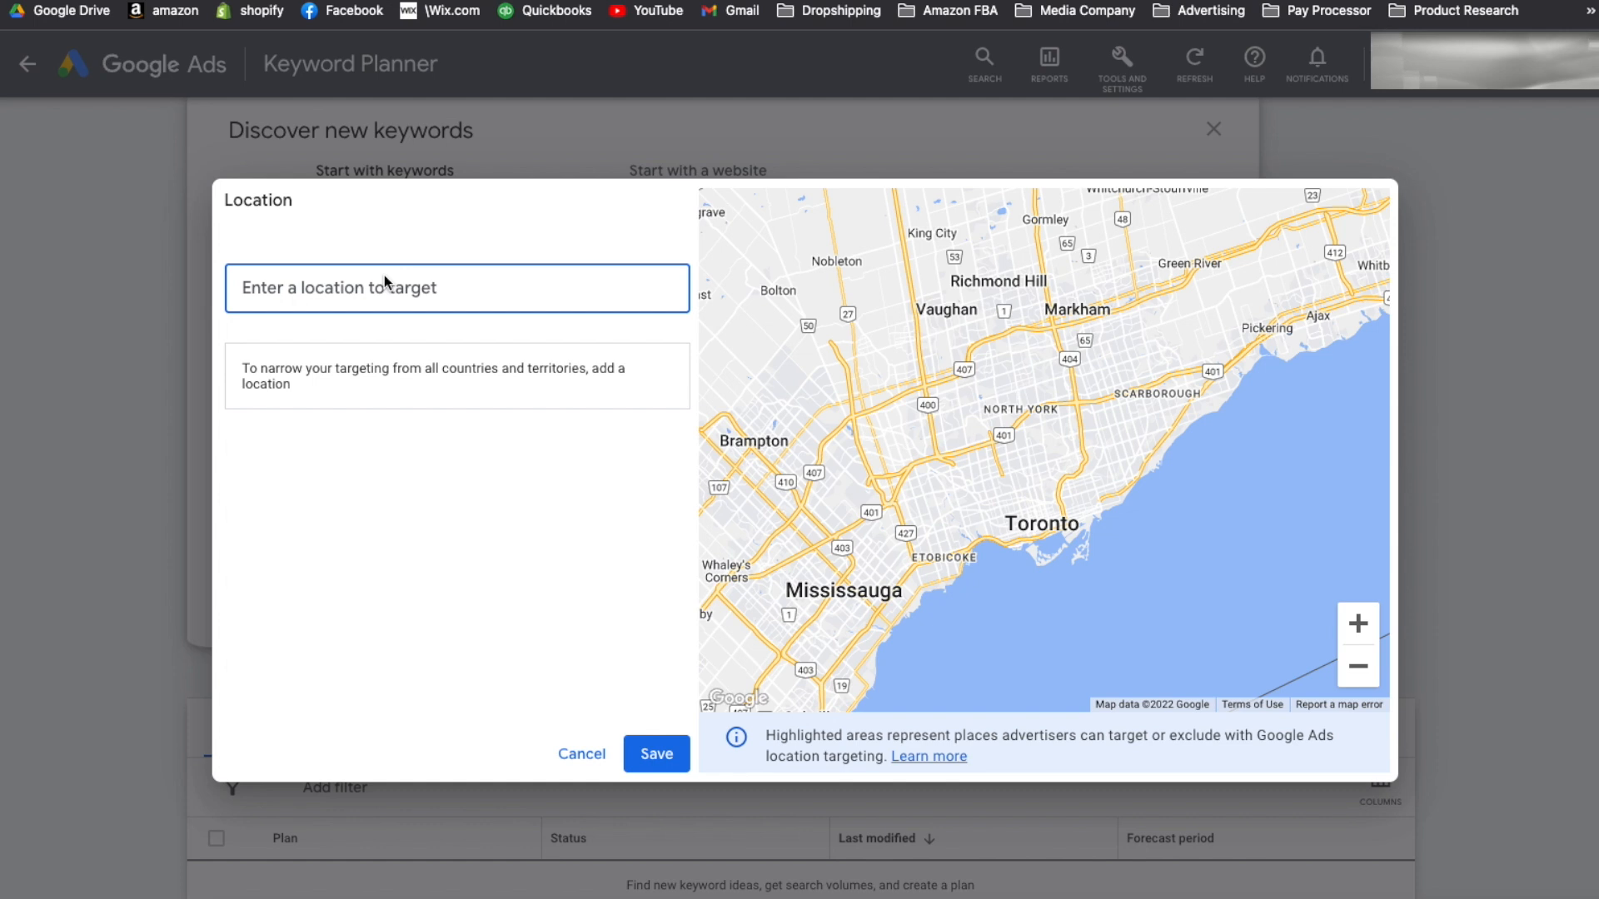
pyautogui.write('united state')
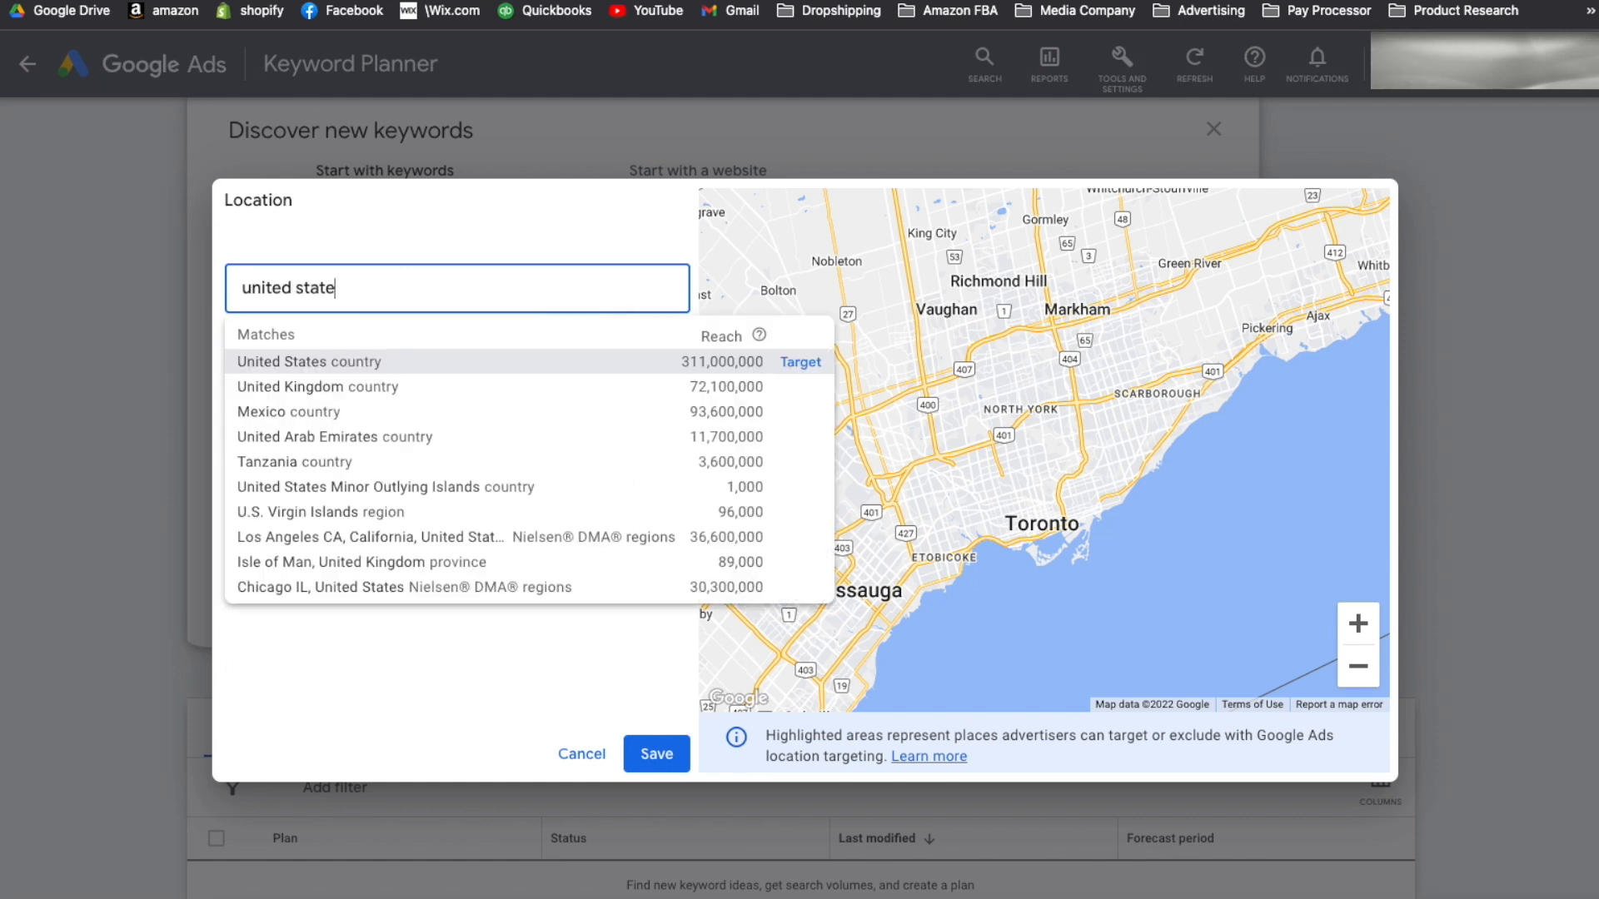
pyautogui.click(801, 363)
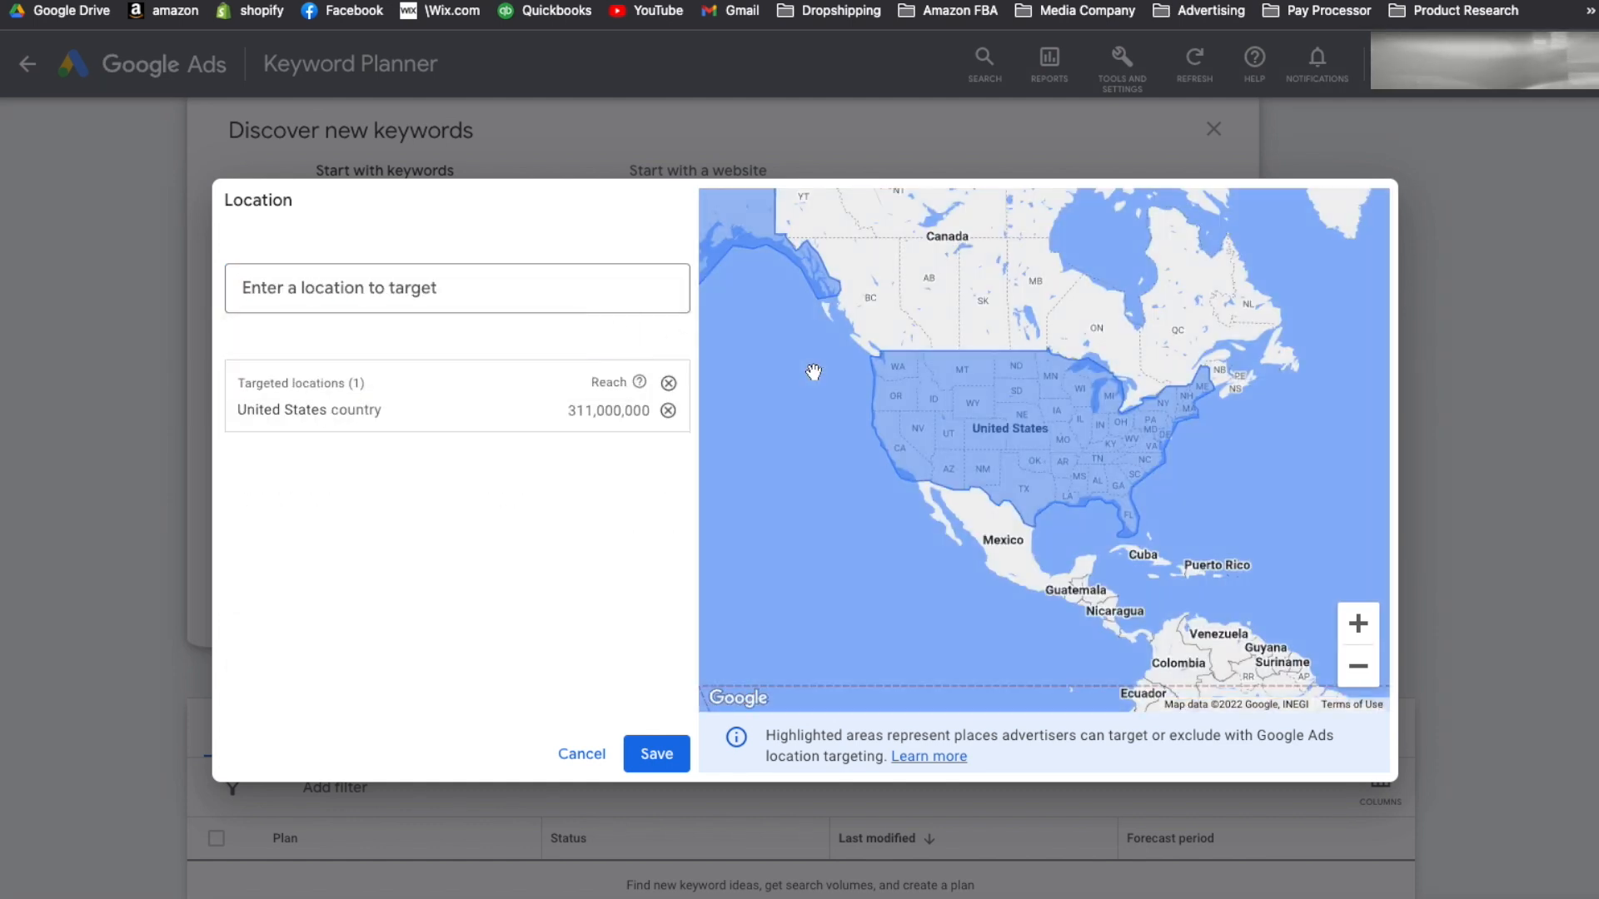
pyautogui.click(654, 754)
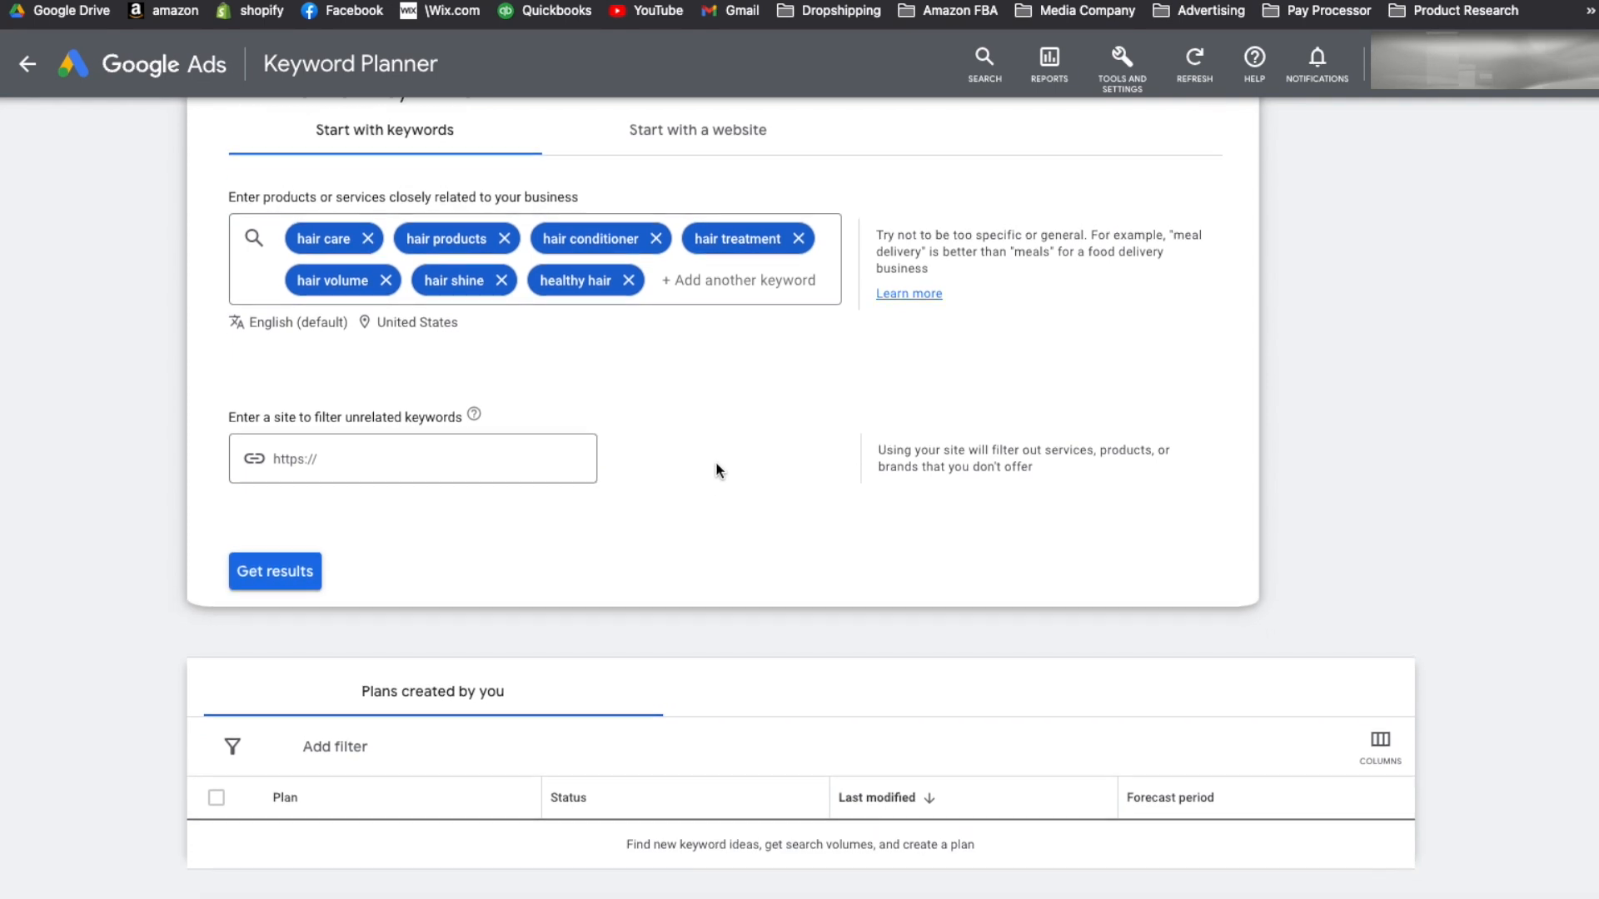
# - Get the keyword ideas for the entered terms and close the Refine keywords suggestions
pyautogui.click(281, 634)
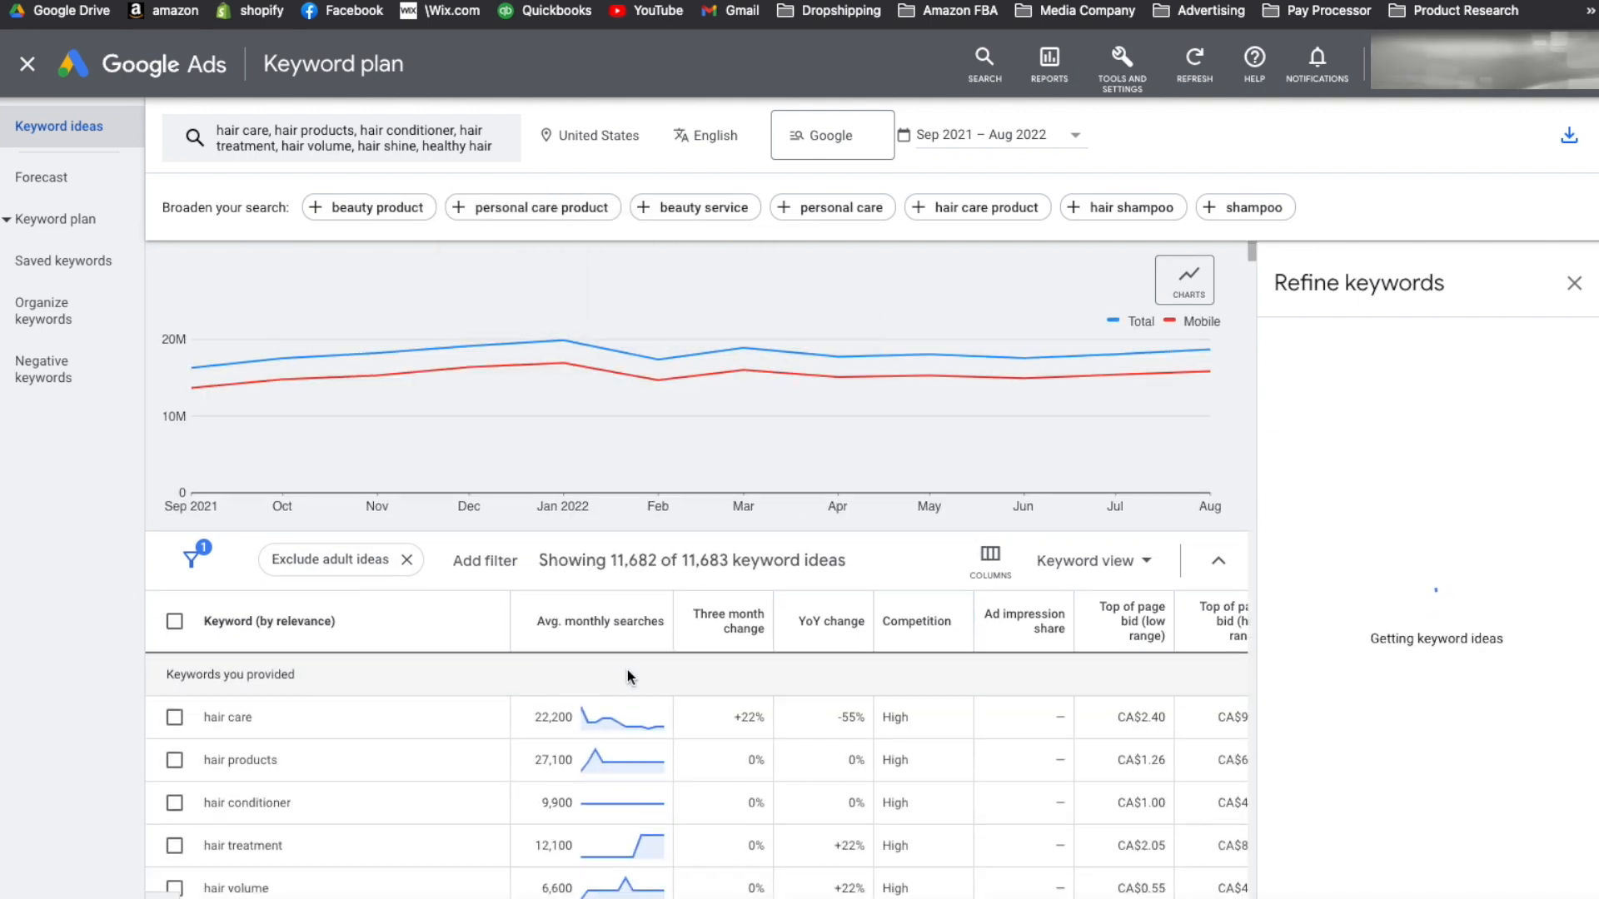
pyautogui.scroll(-1, 627, 670)
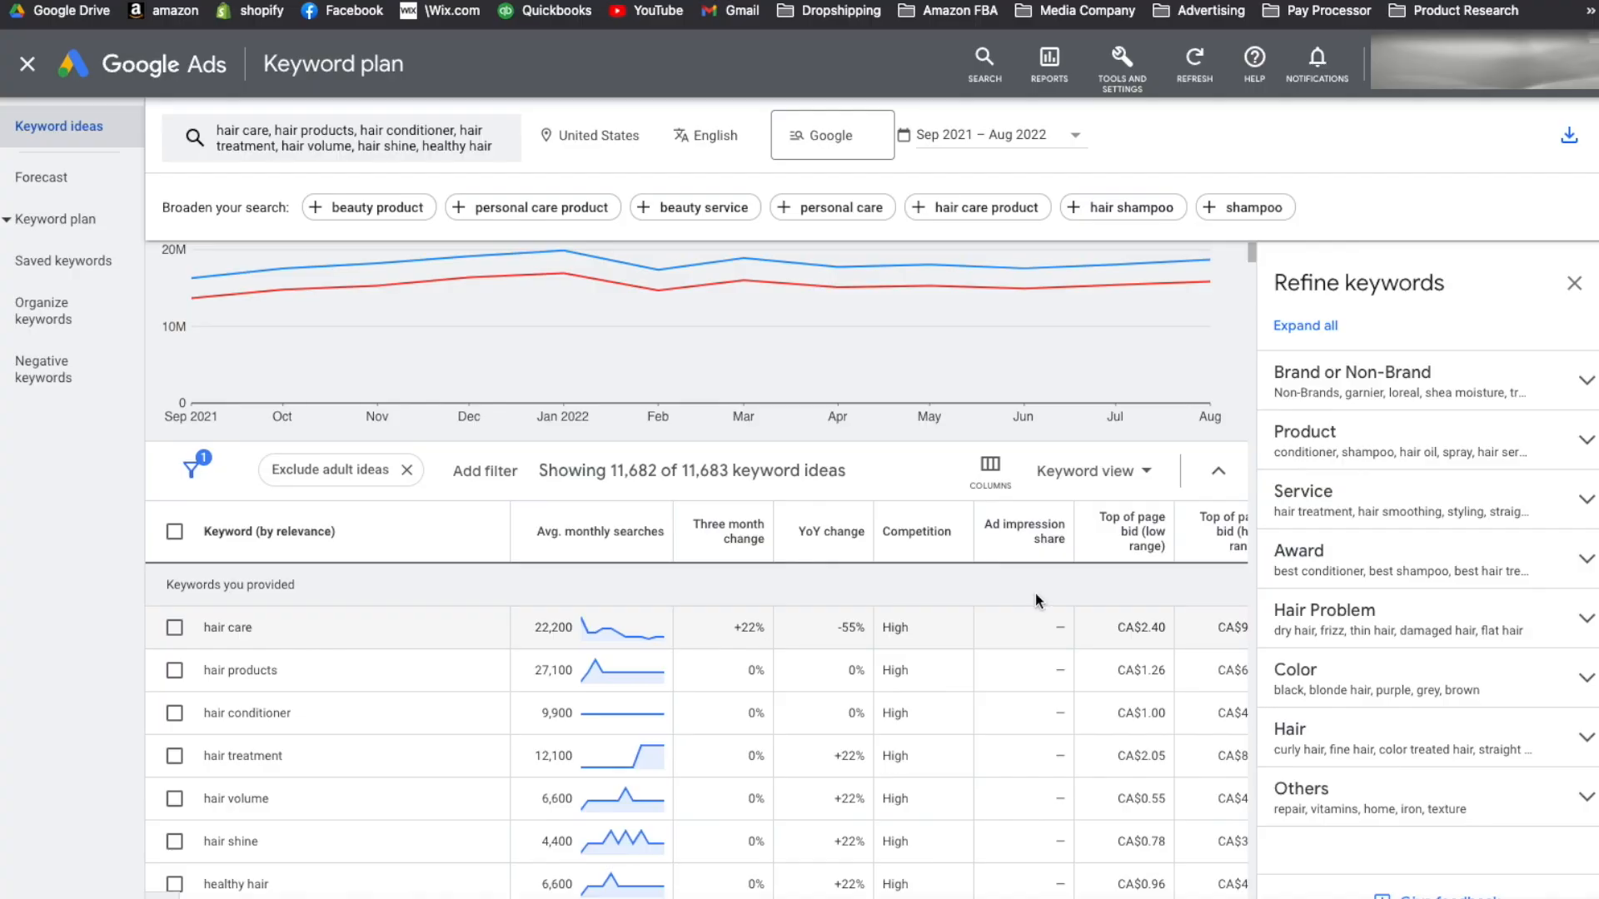
pyautogui.click(1574, 283)
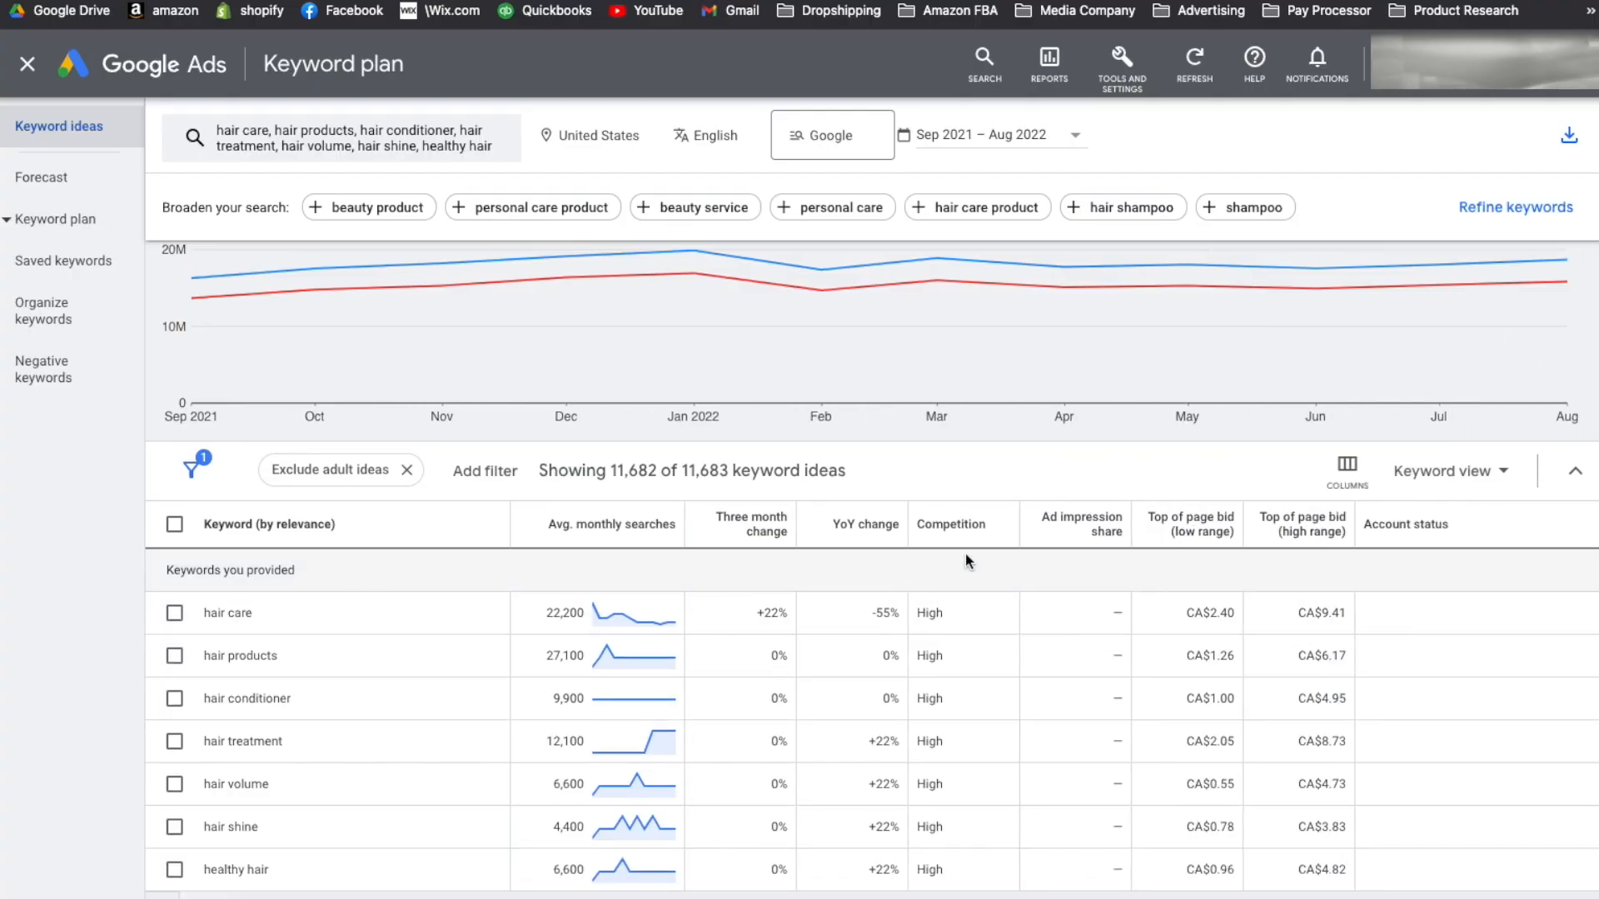
# - Switch the keyword ideas to Grouped view and review the keywords in the Kerastase Shampoo group
pyautogui.click(1451, 482)
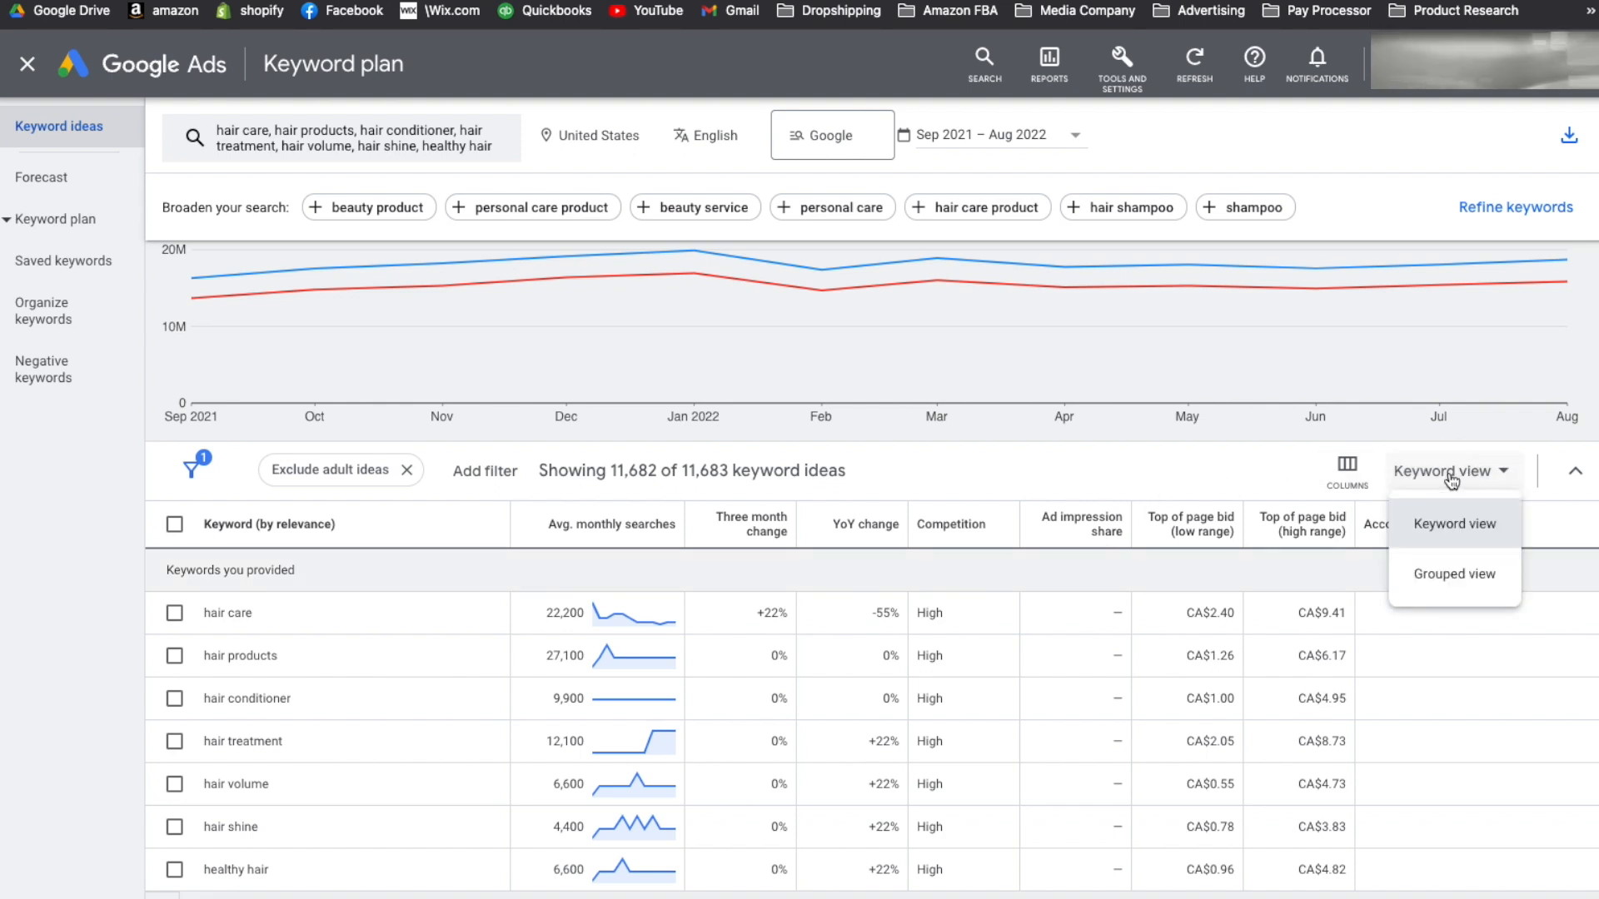
pyautogui.click(1457, 576)
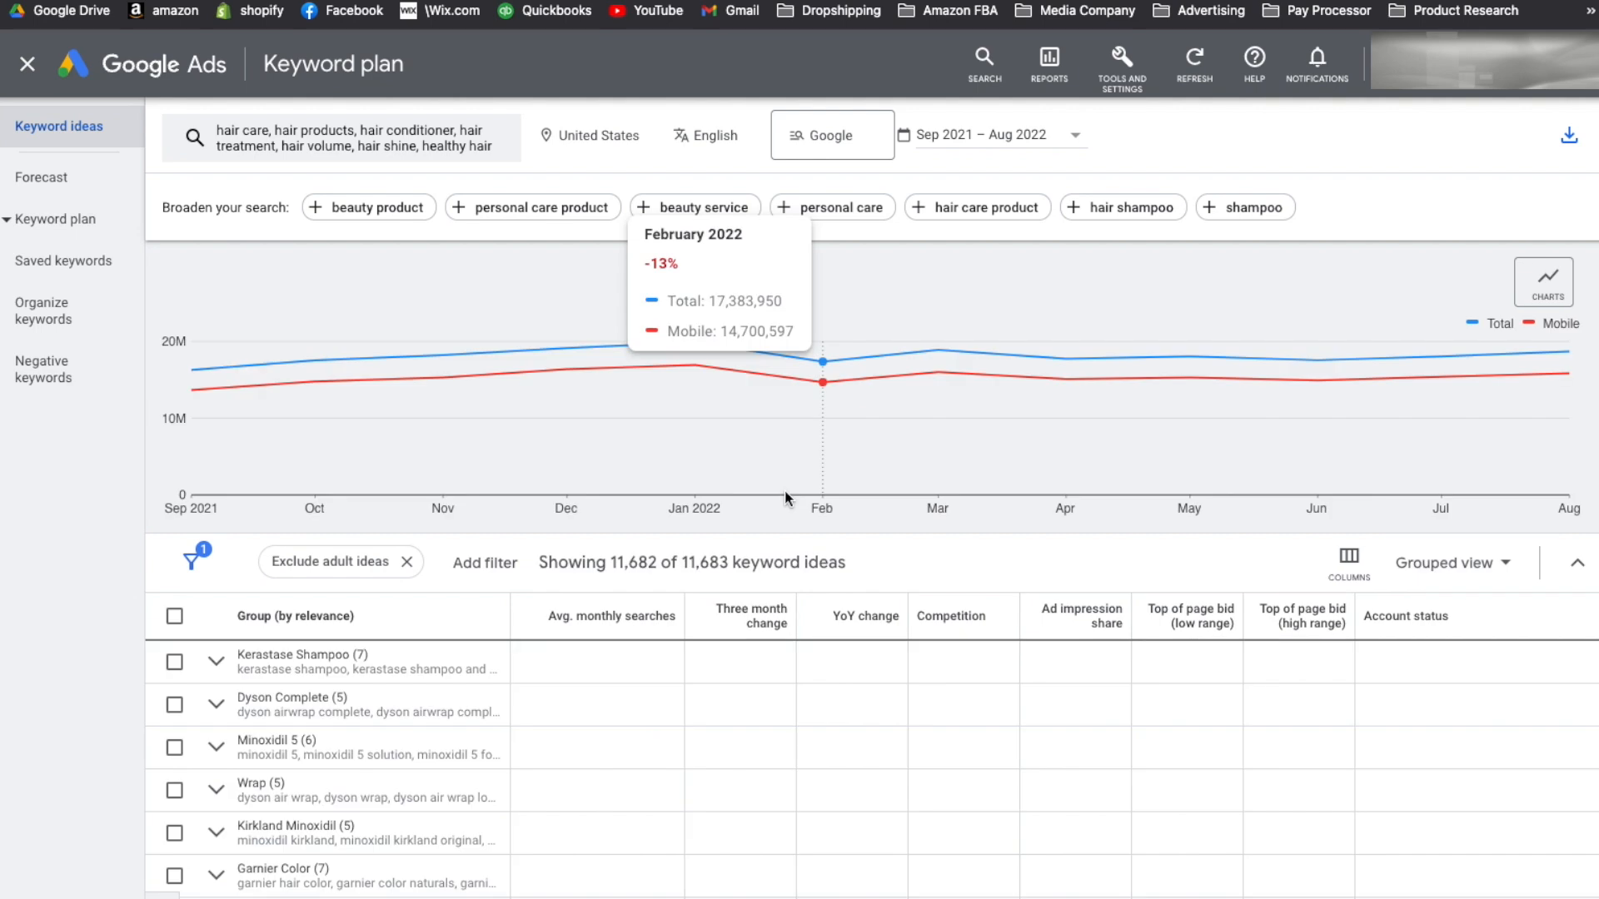
pyautogui.scroll(-2, 592, 624)
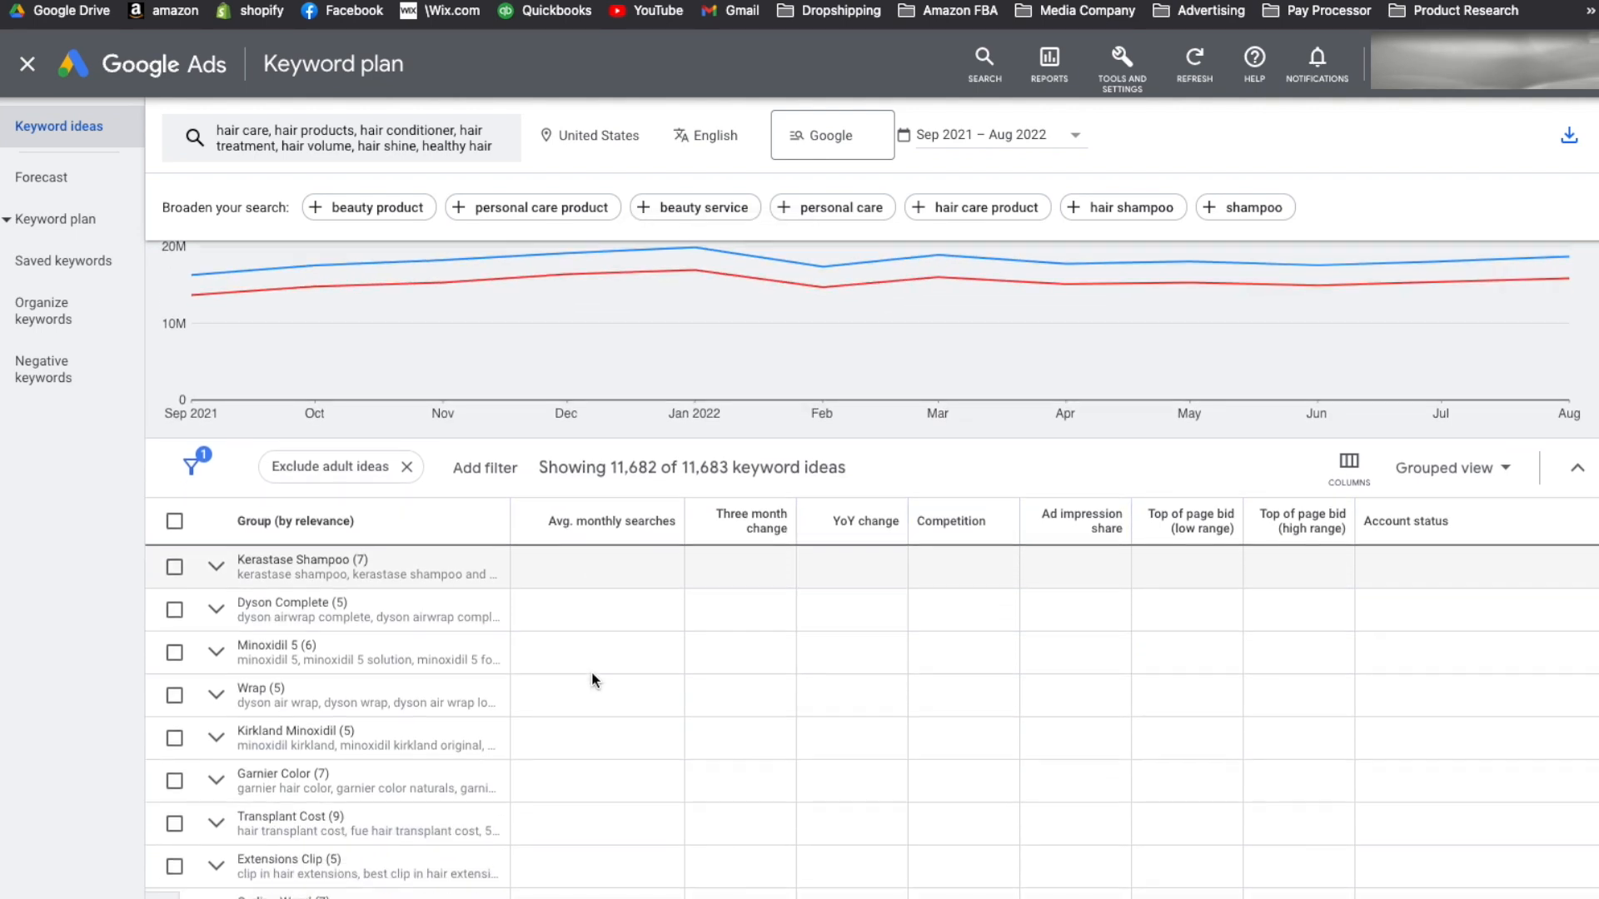
pyautogui.scroll(-1, 615, 650)
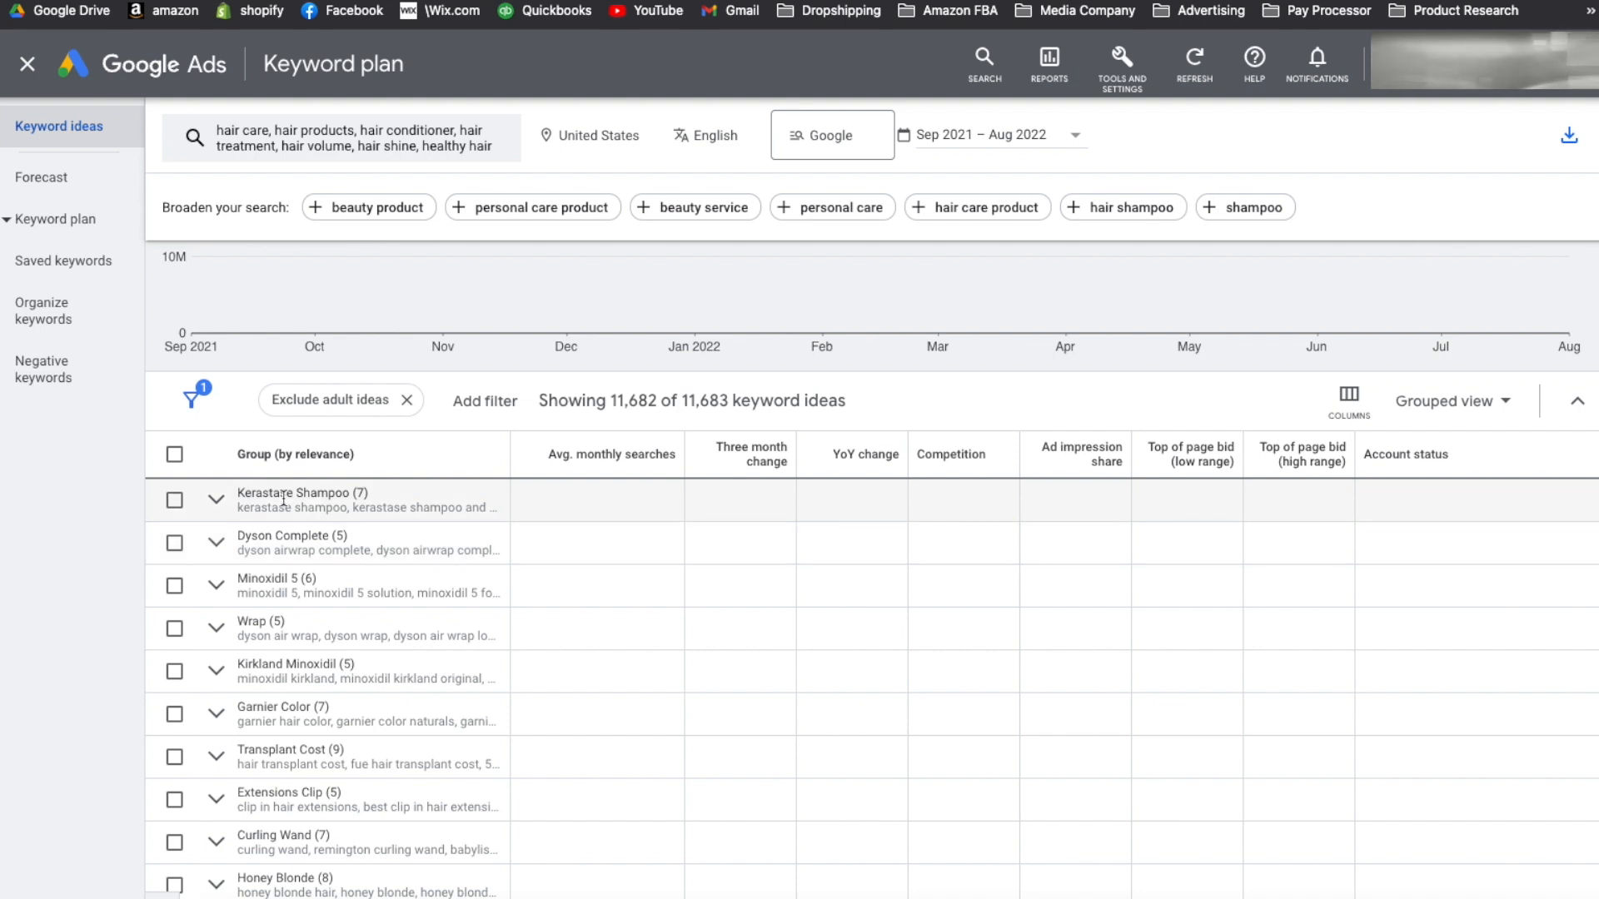
pyautogui.click(214, 503)
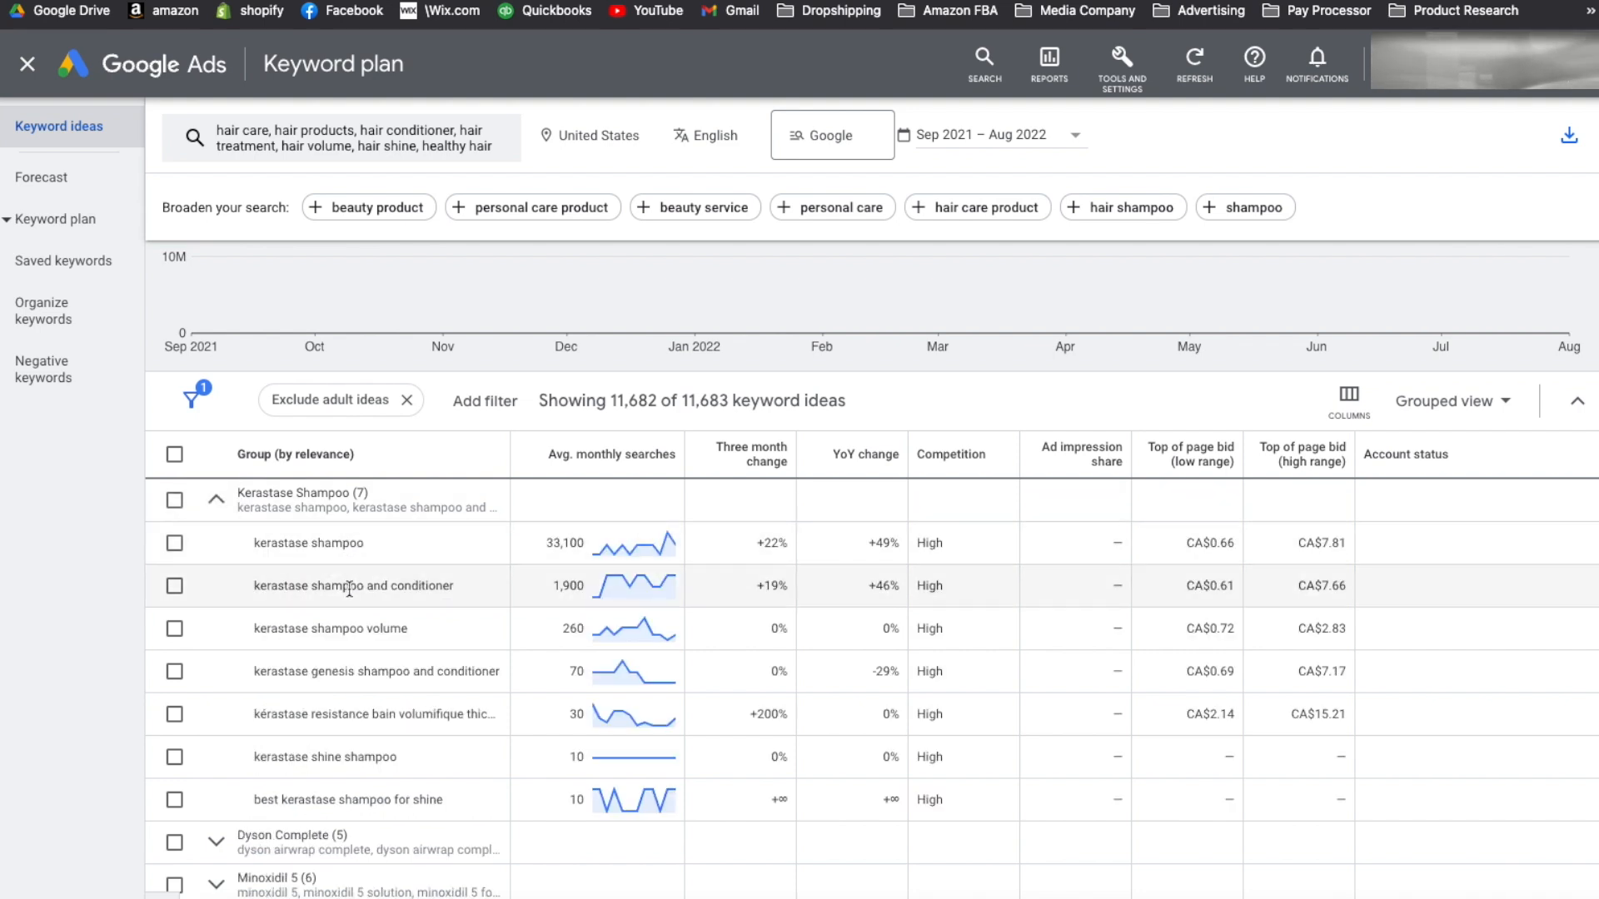
pyautogui.click(216, 500)
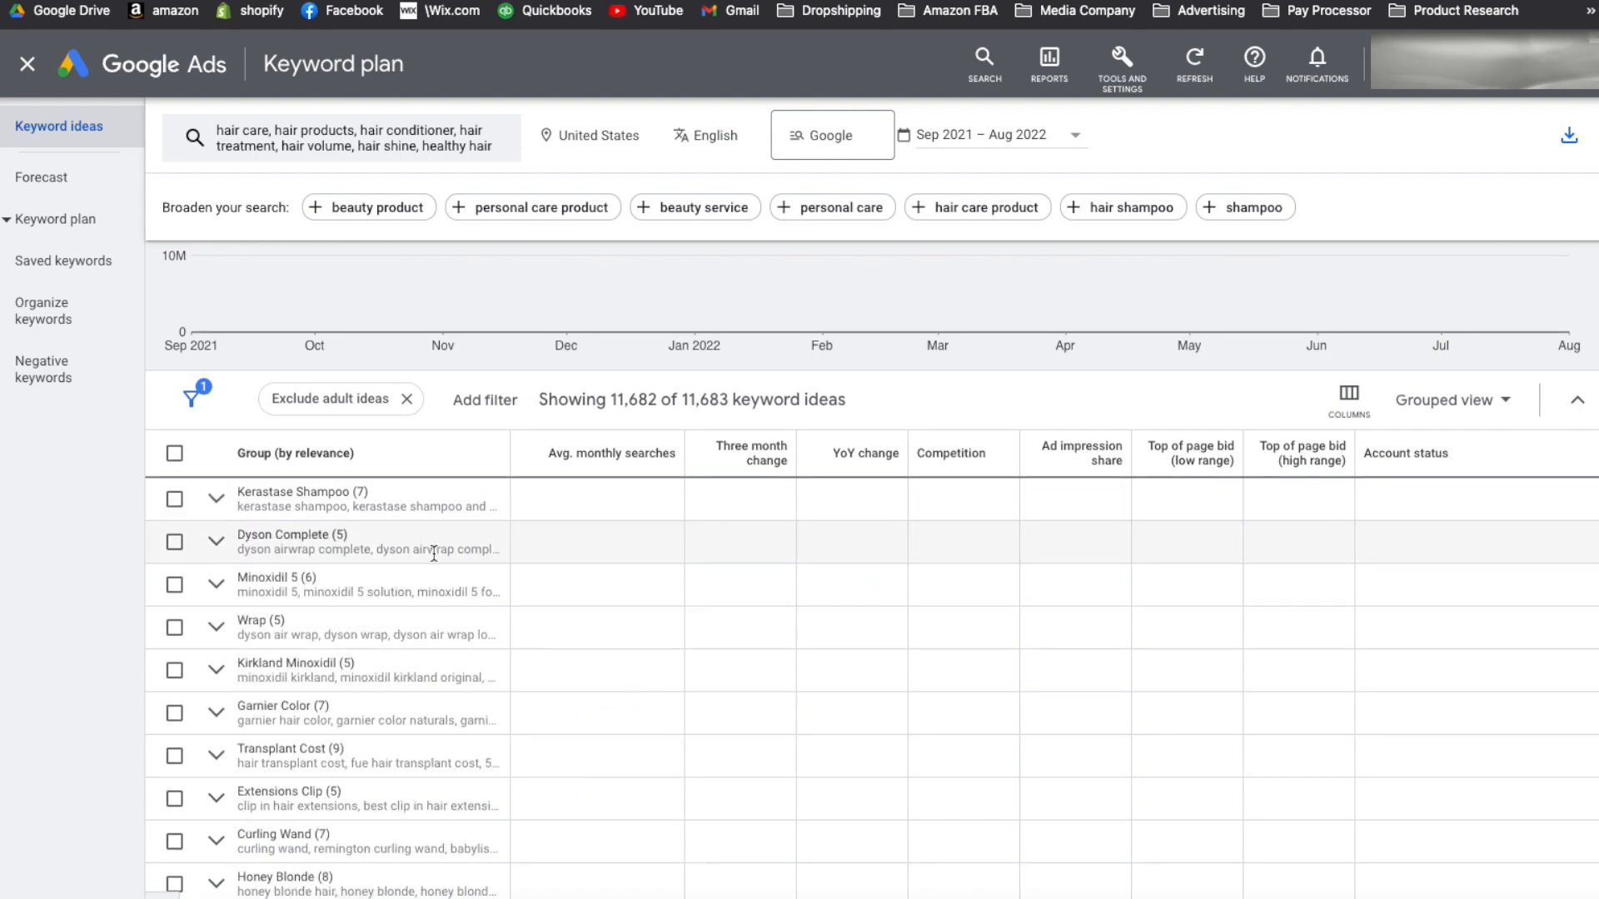
pyautogui.scroll(-2, 433, 557)
pyautogui.scroll(-5, 383, 633)
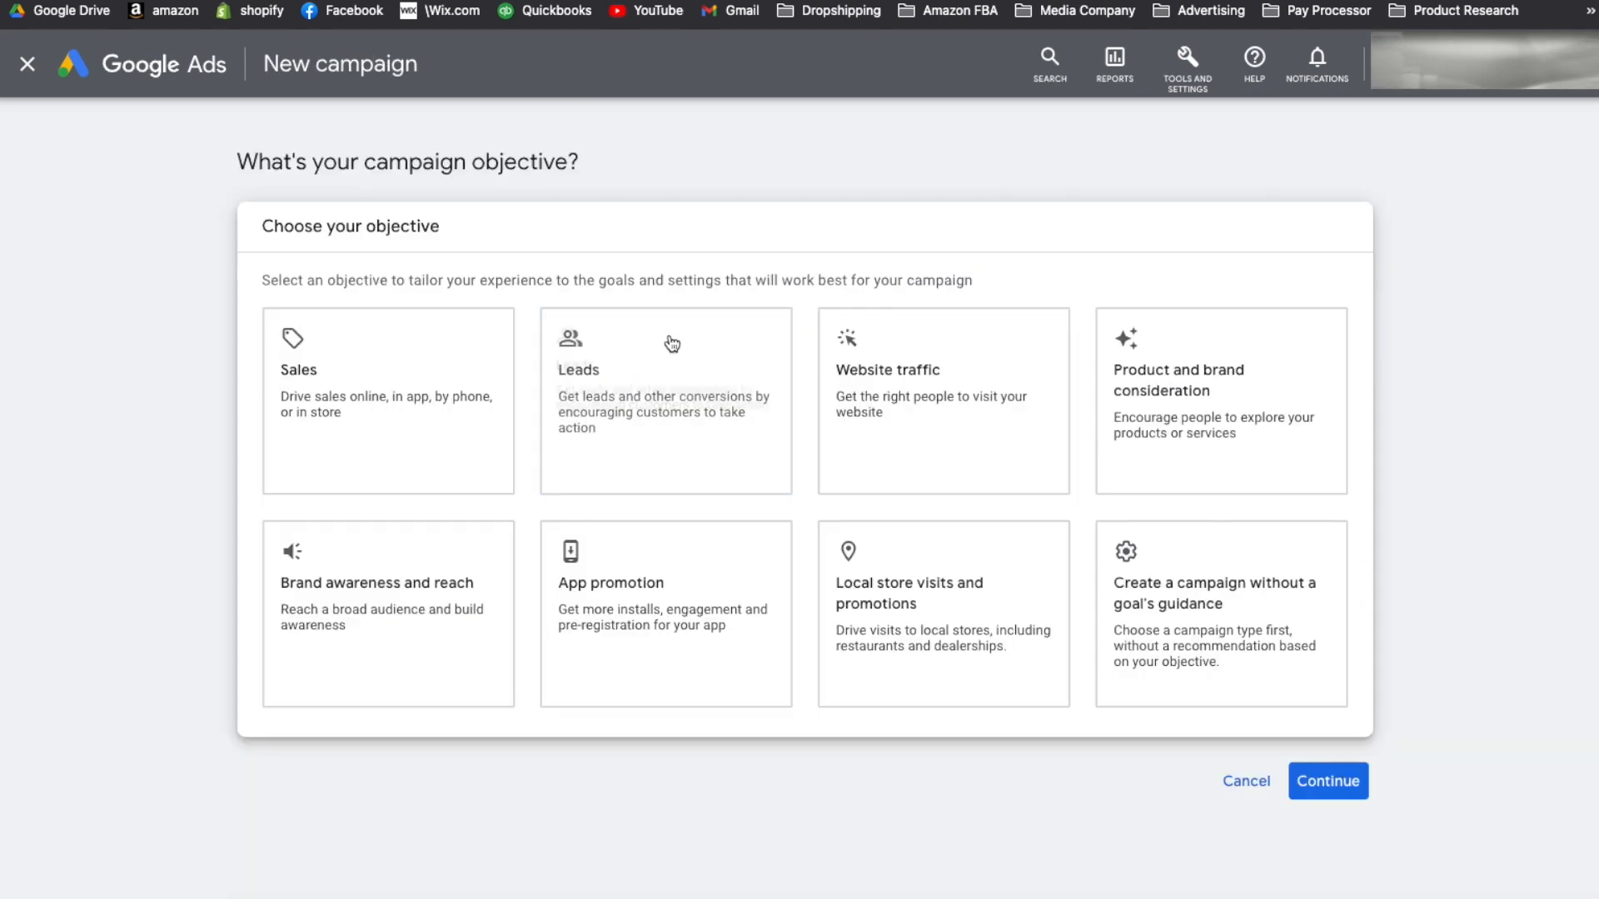
# - Create a campaign without a goal's guidance and choose Search as the campaign type
pyautogui.click(672, 343)
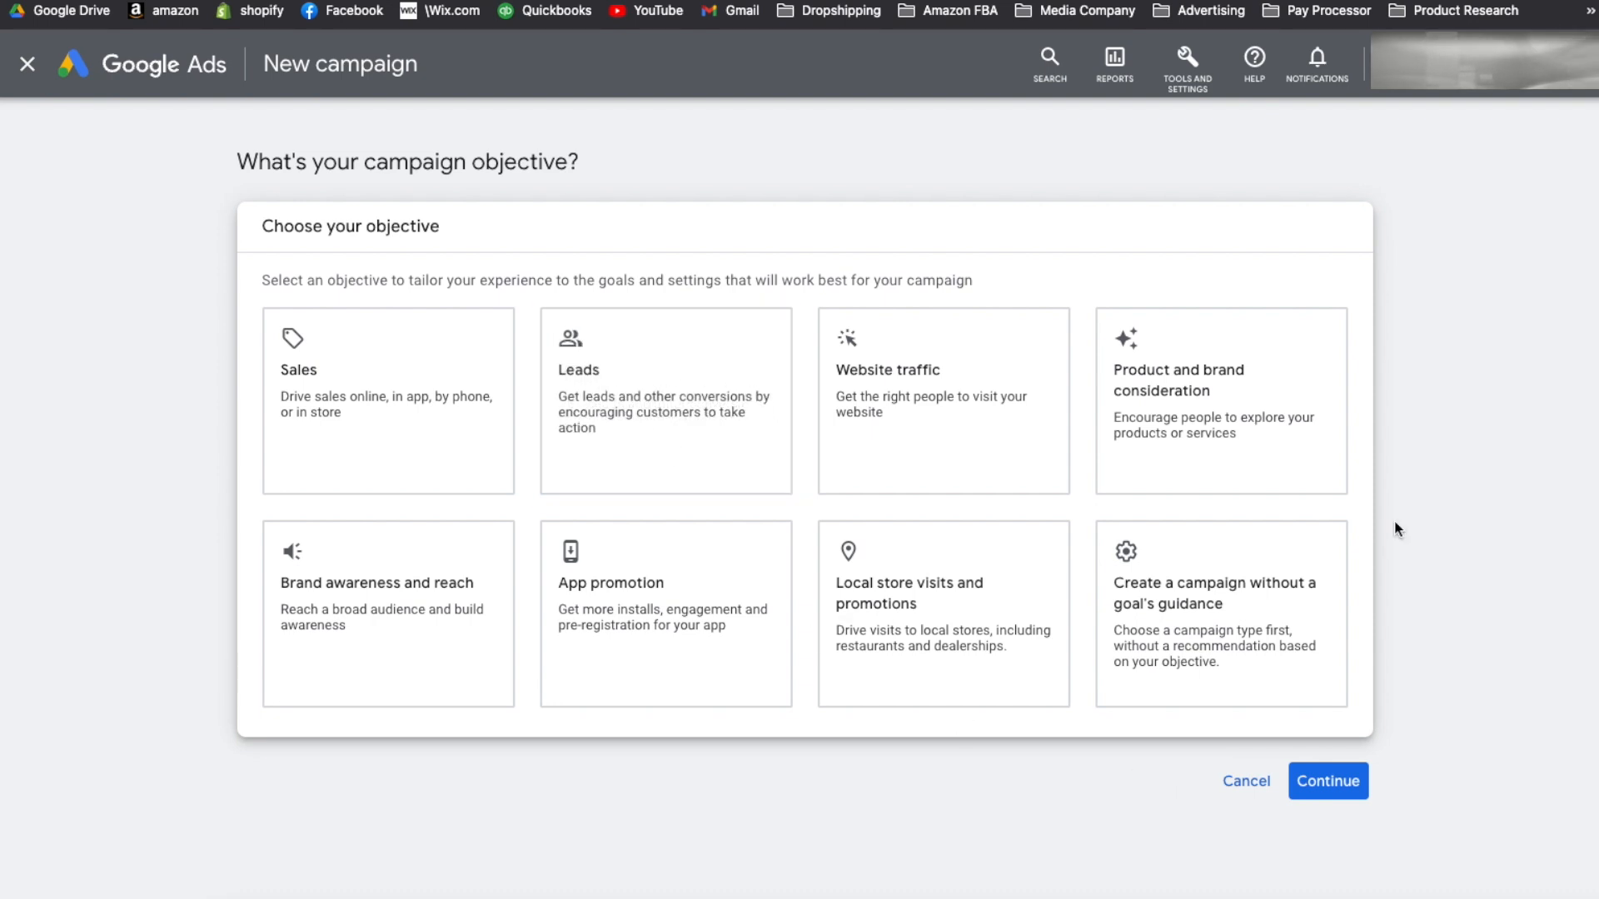
pyautogui.click(1224, 583)
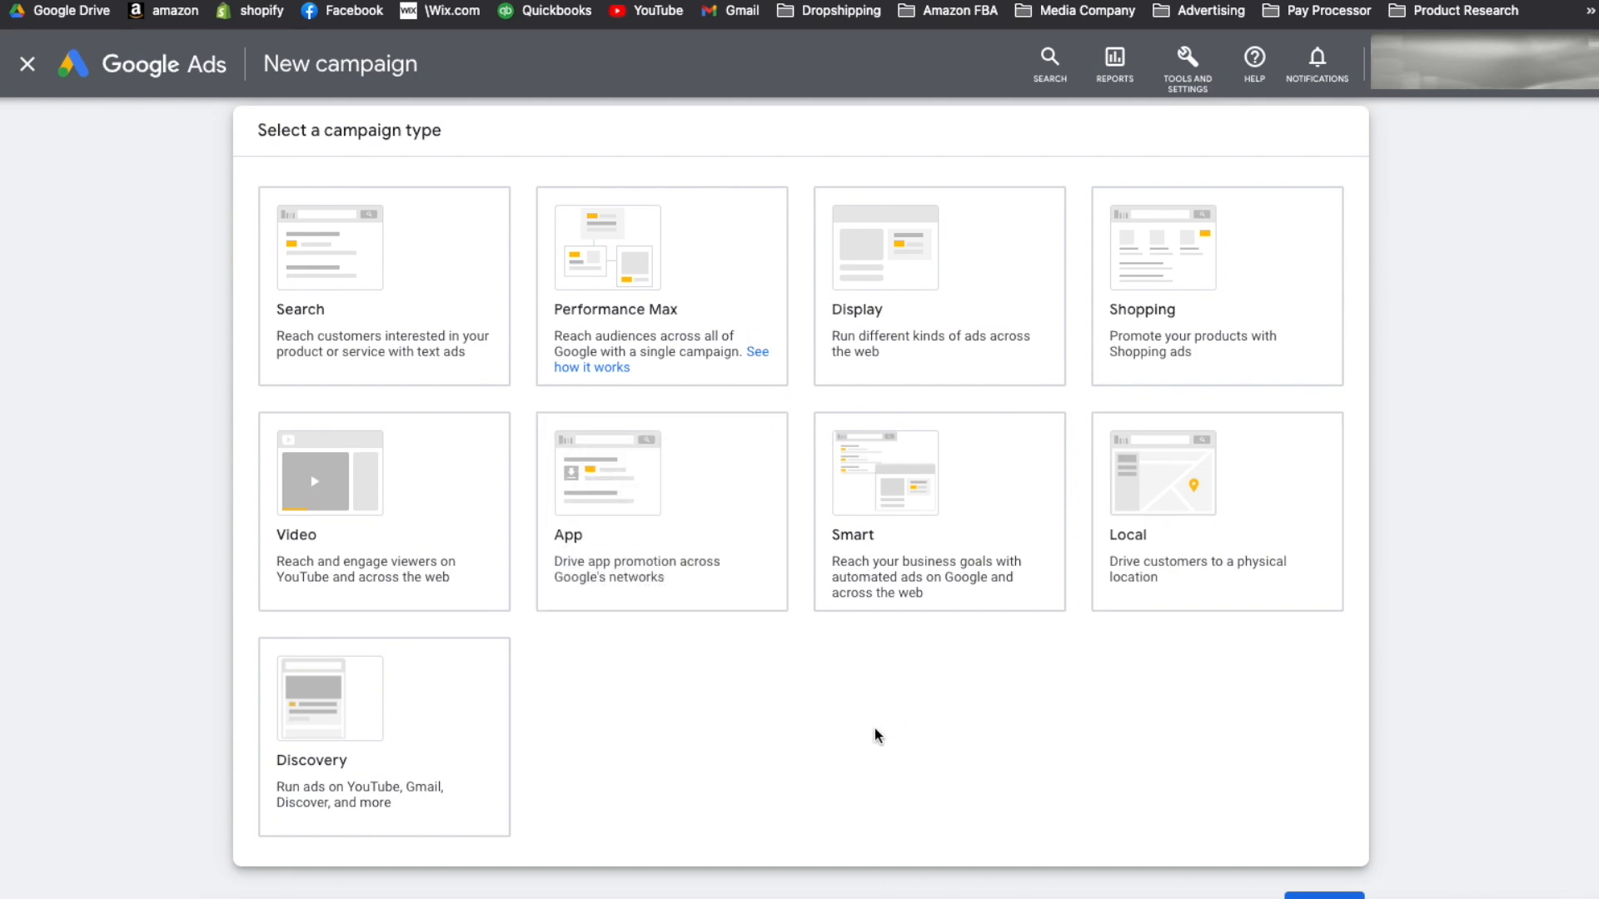
pyautogui.click(364, 285)
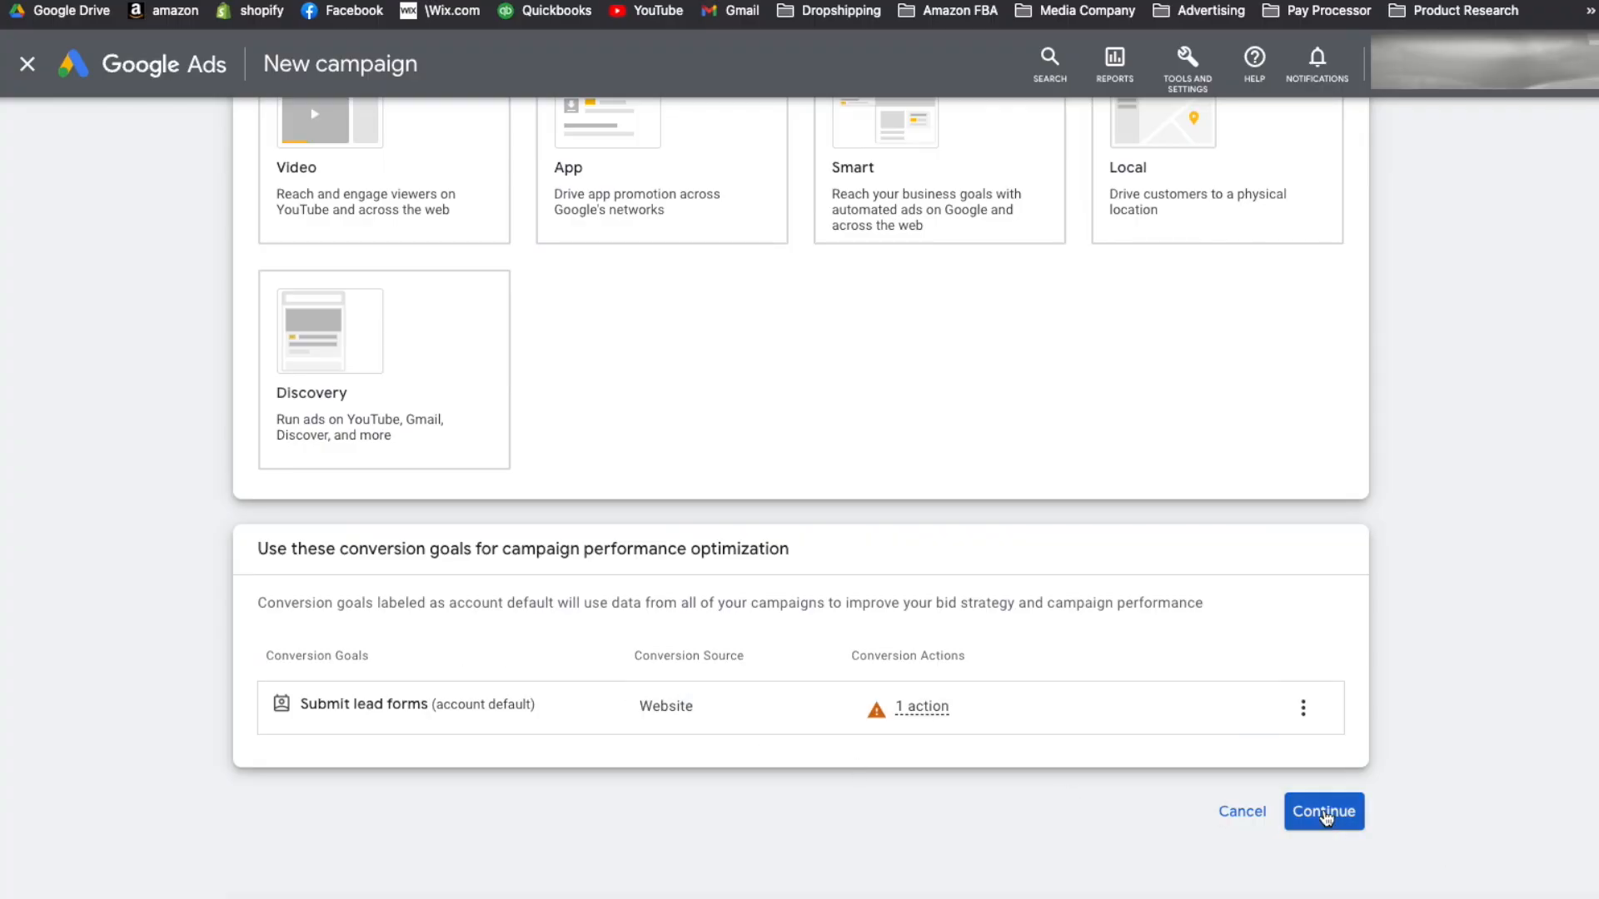
pyautogui.click(1324, 813)
# - Name the campaign Test and continue to its bidding settings
pyautogui.moveTo(414, 678); pyautogui.dragTo(236, 676)
pyautogui.write('Test')
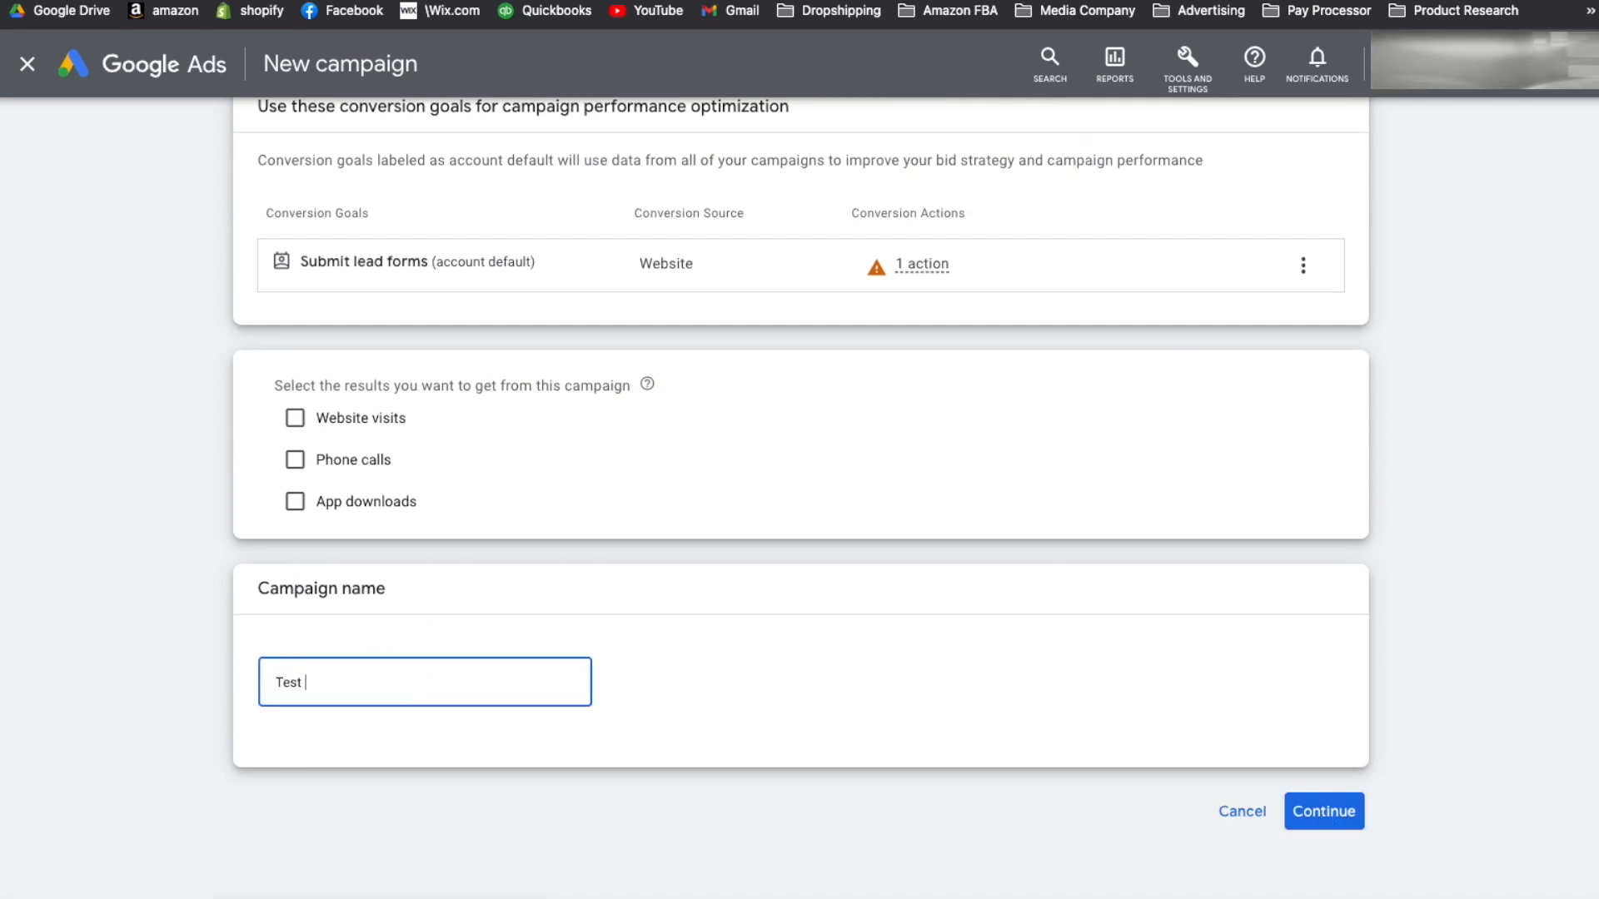
pyautogui.click(1338, 812)
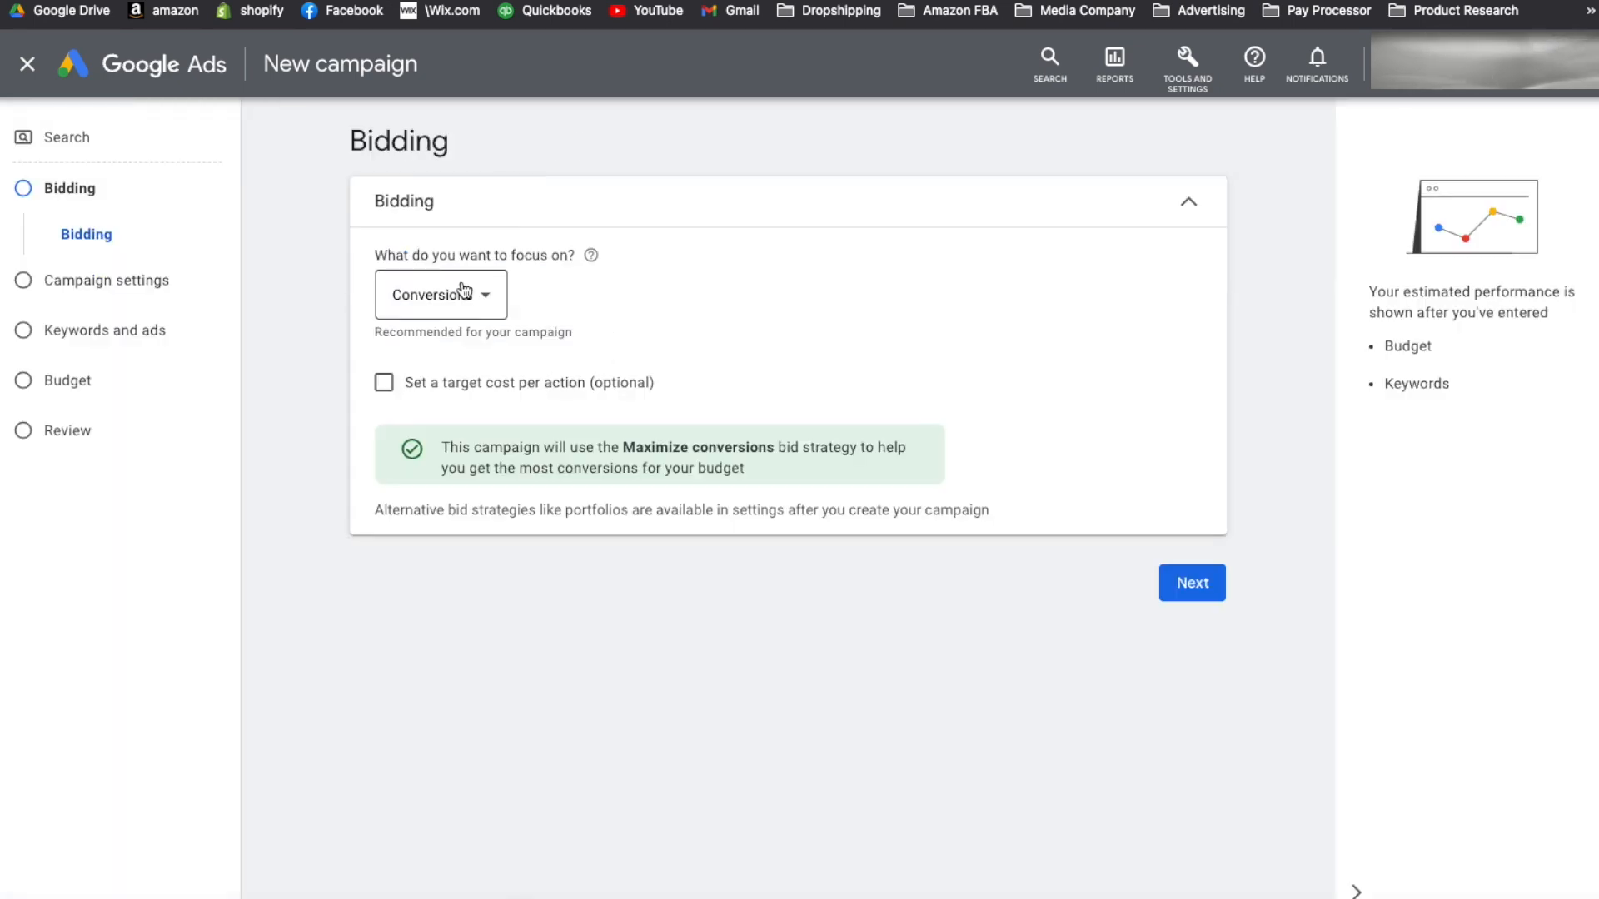
# - Choose Conversions as the bidding focus of the campaign
pyautogui.click(464, 292)
pyautogui.moveTo(481, 291)
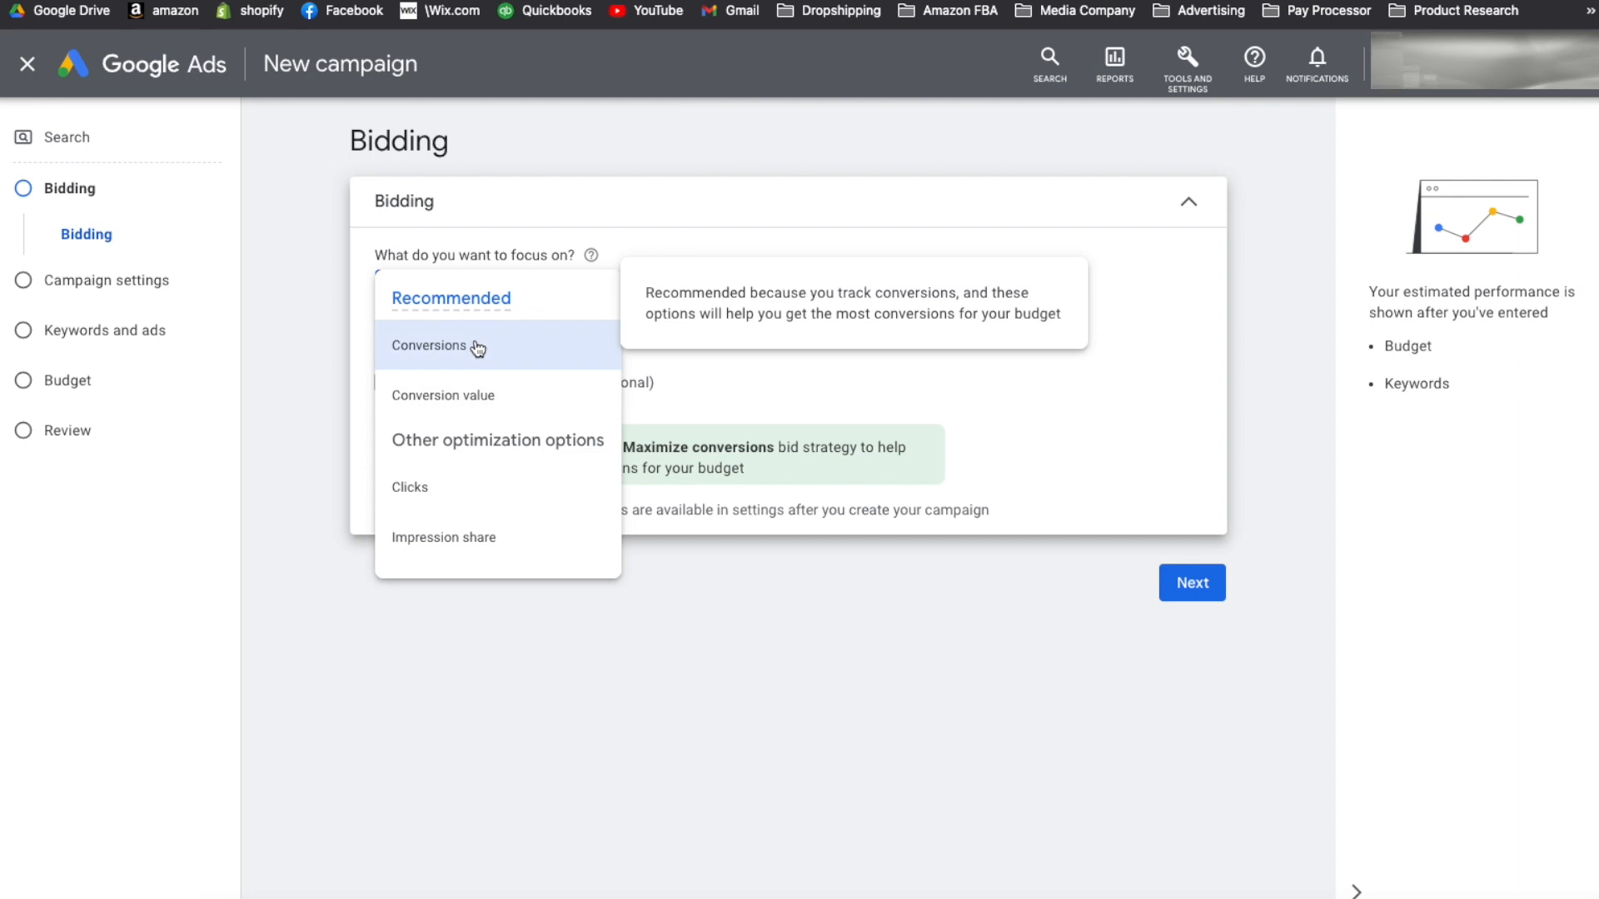
pyautogui.moveTo(464, 499)
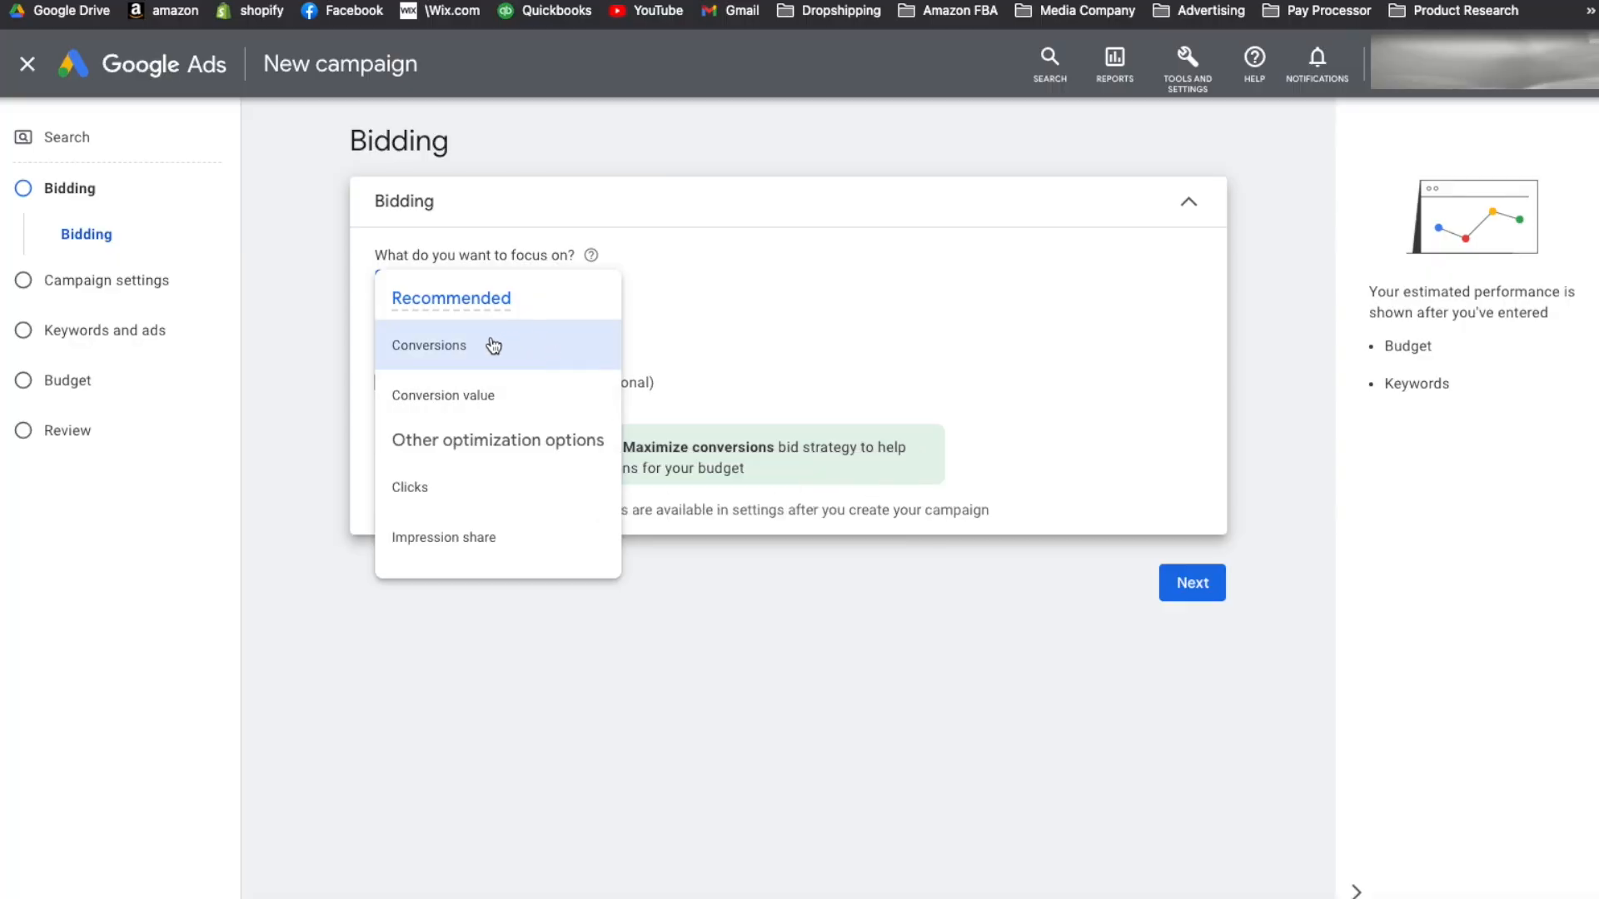
pyautogui.click(467, 348)
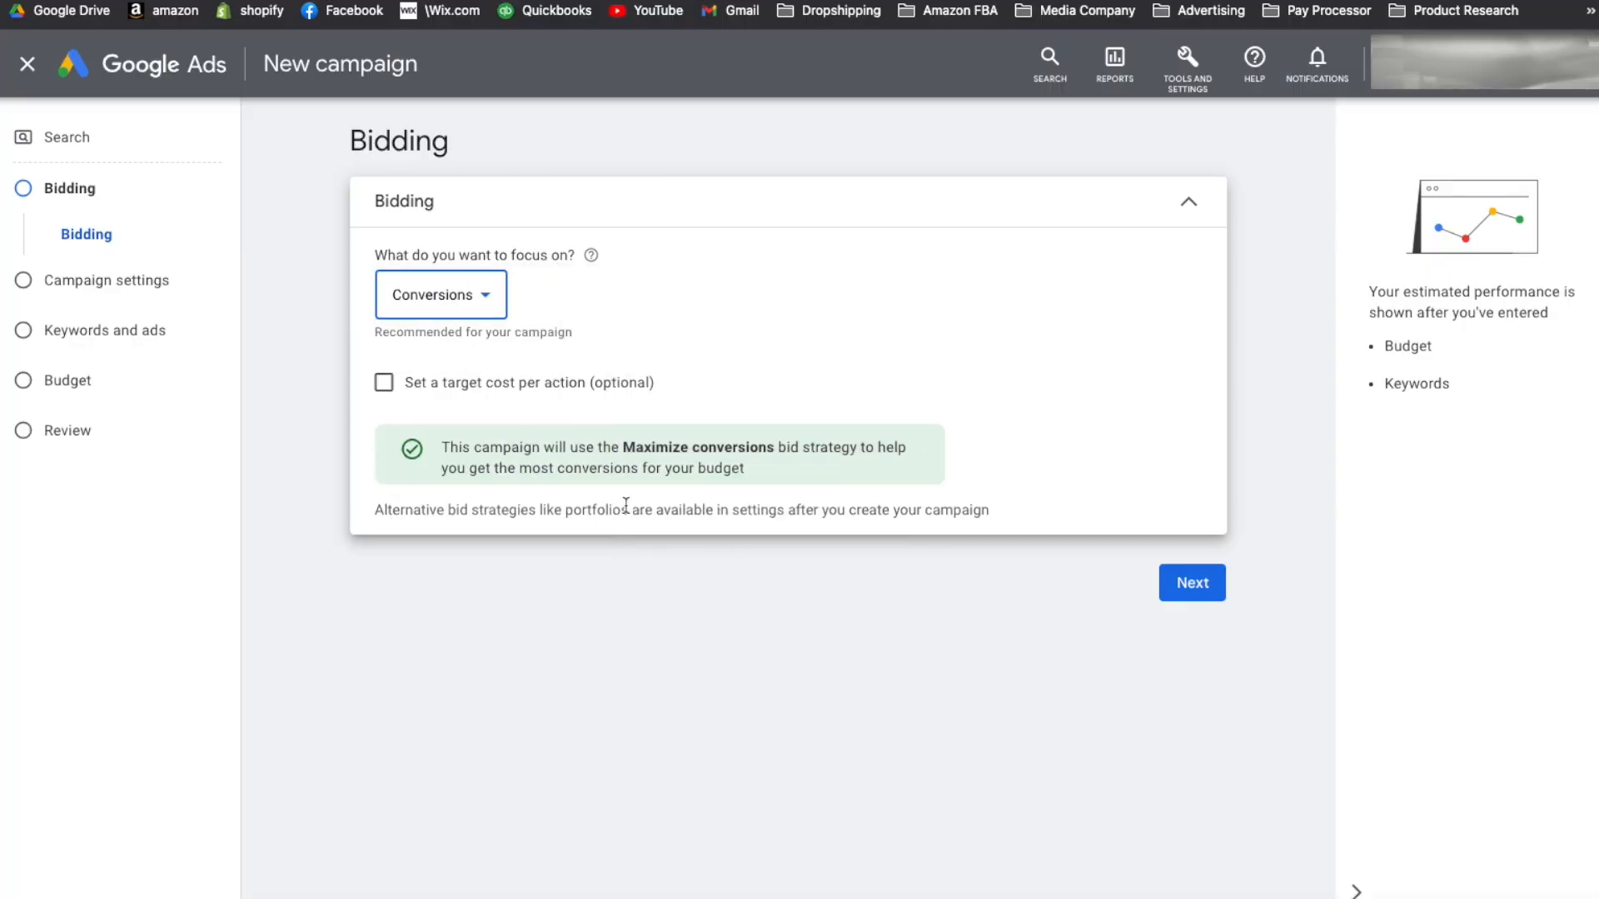
# - Set a target cost per action of CA$5.00 and continue to the campaign settings
pyautogui.click(383, 382)
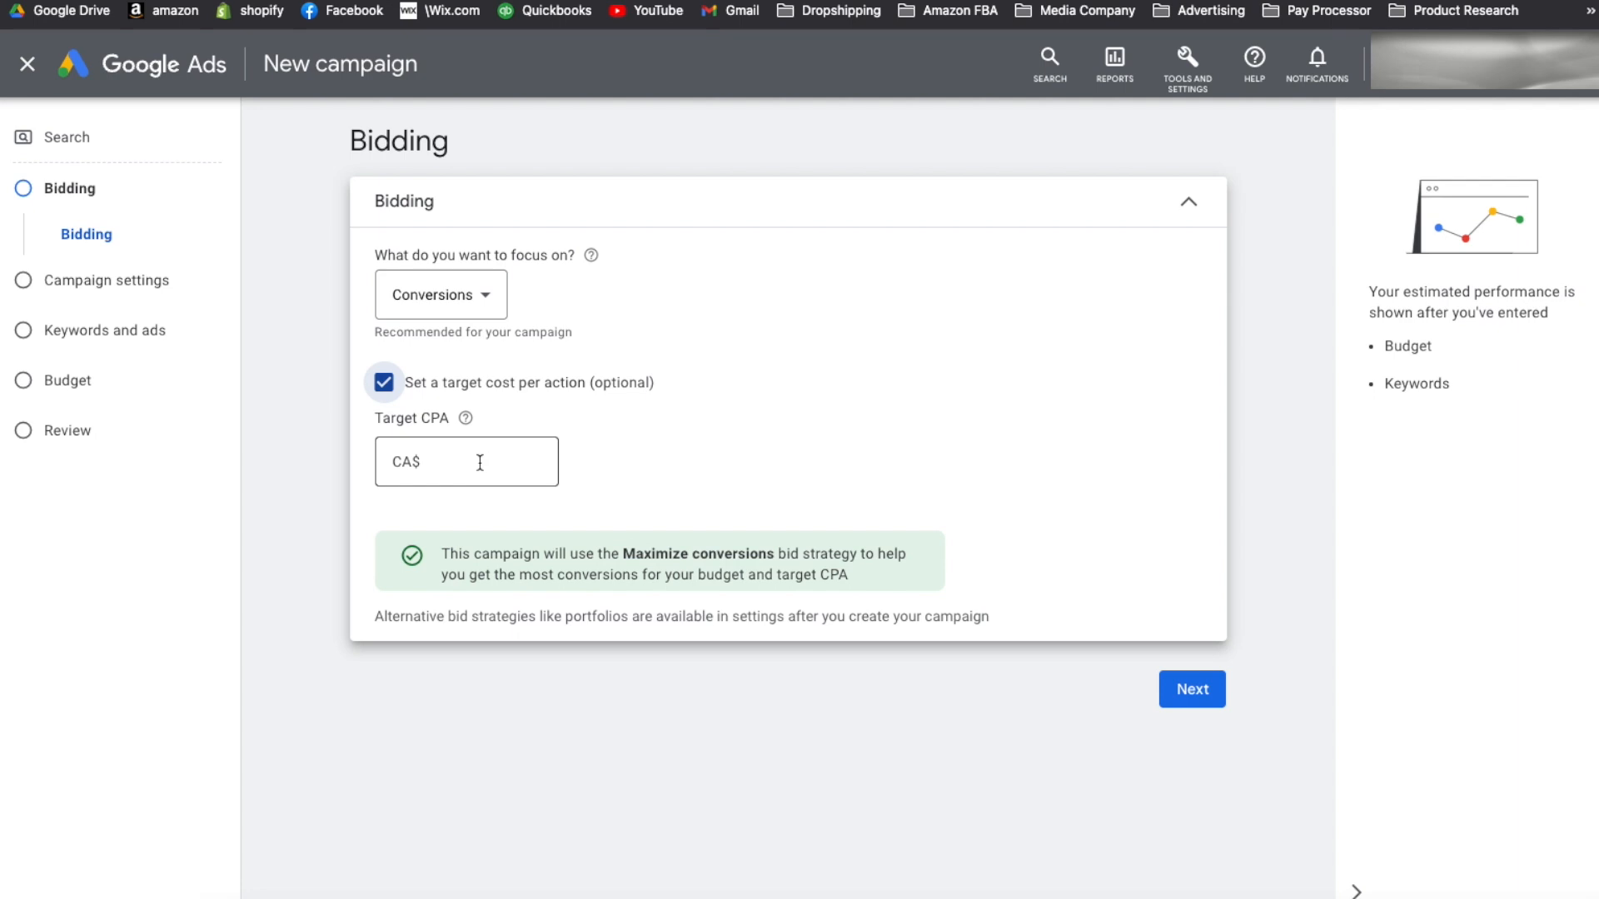
pyautogui.click(479, 463)
pyautogui.click(877, 395)
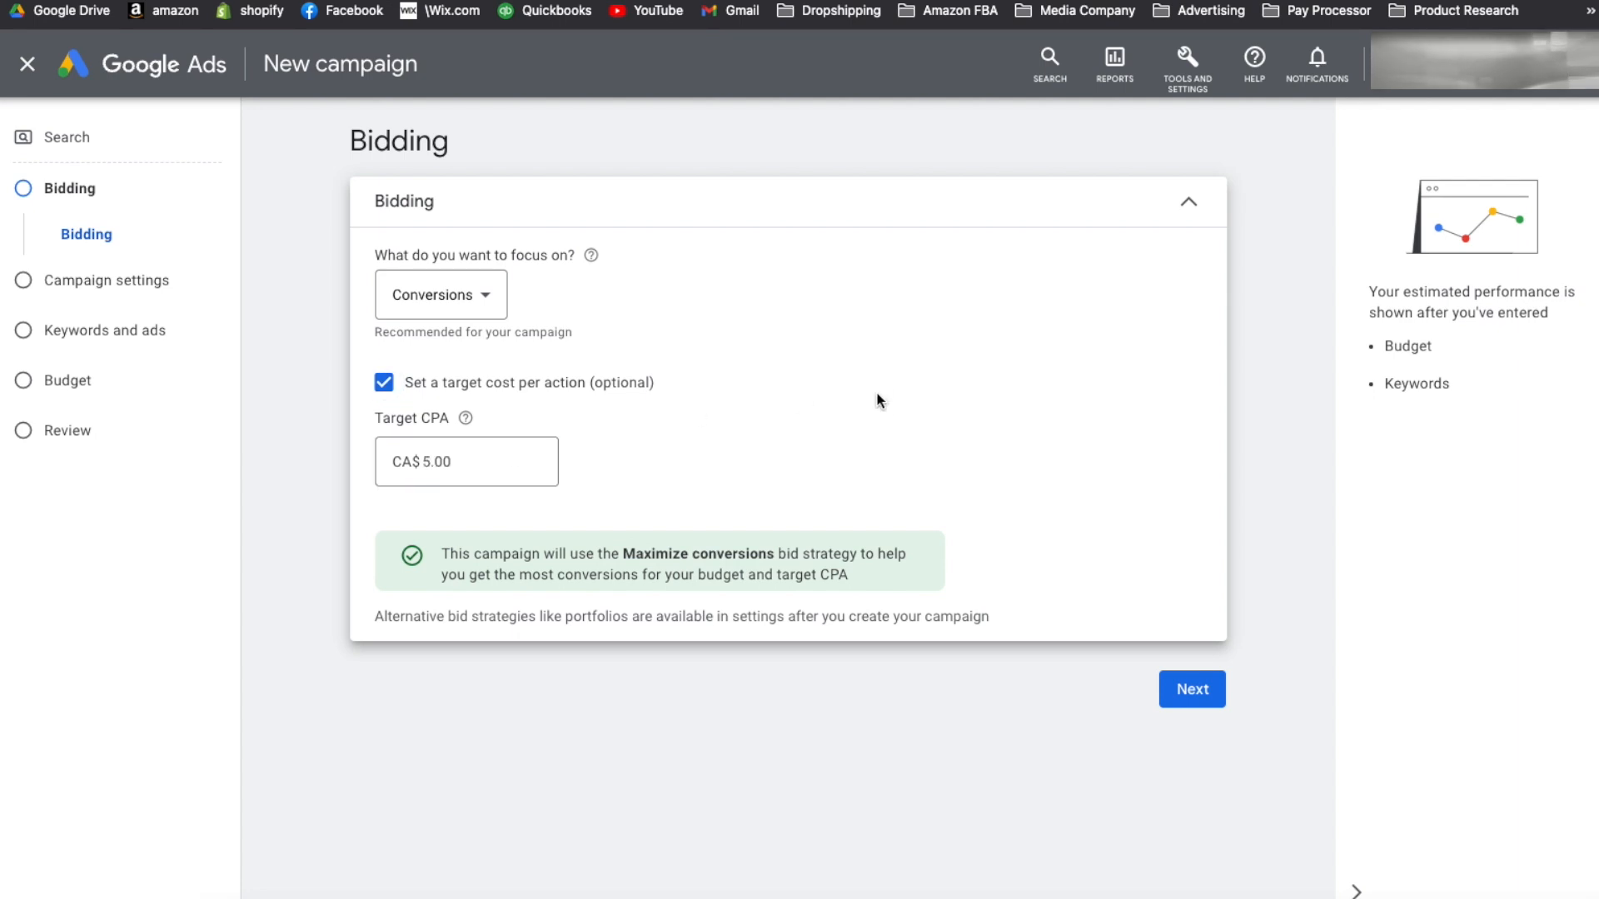
pyautogui.click(1192, 689)
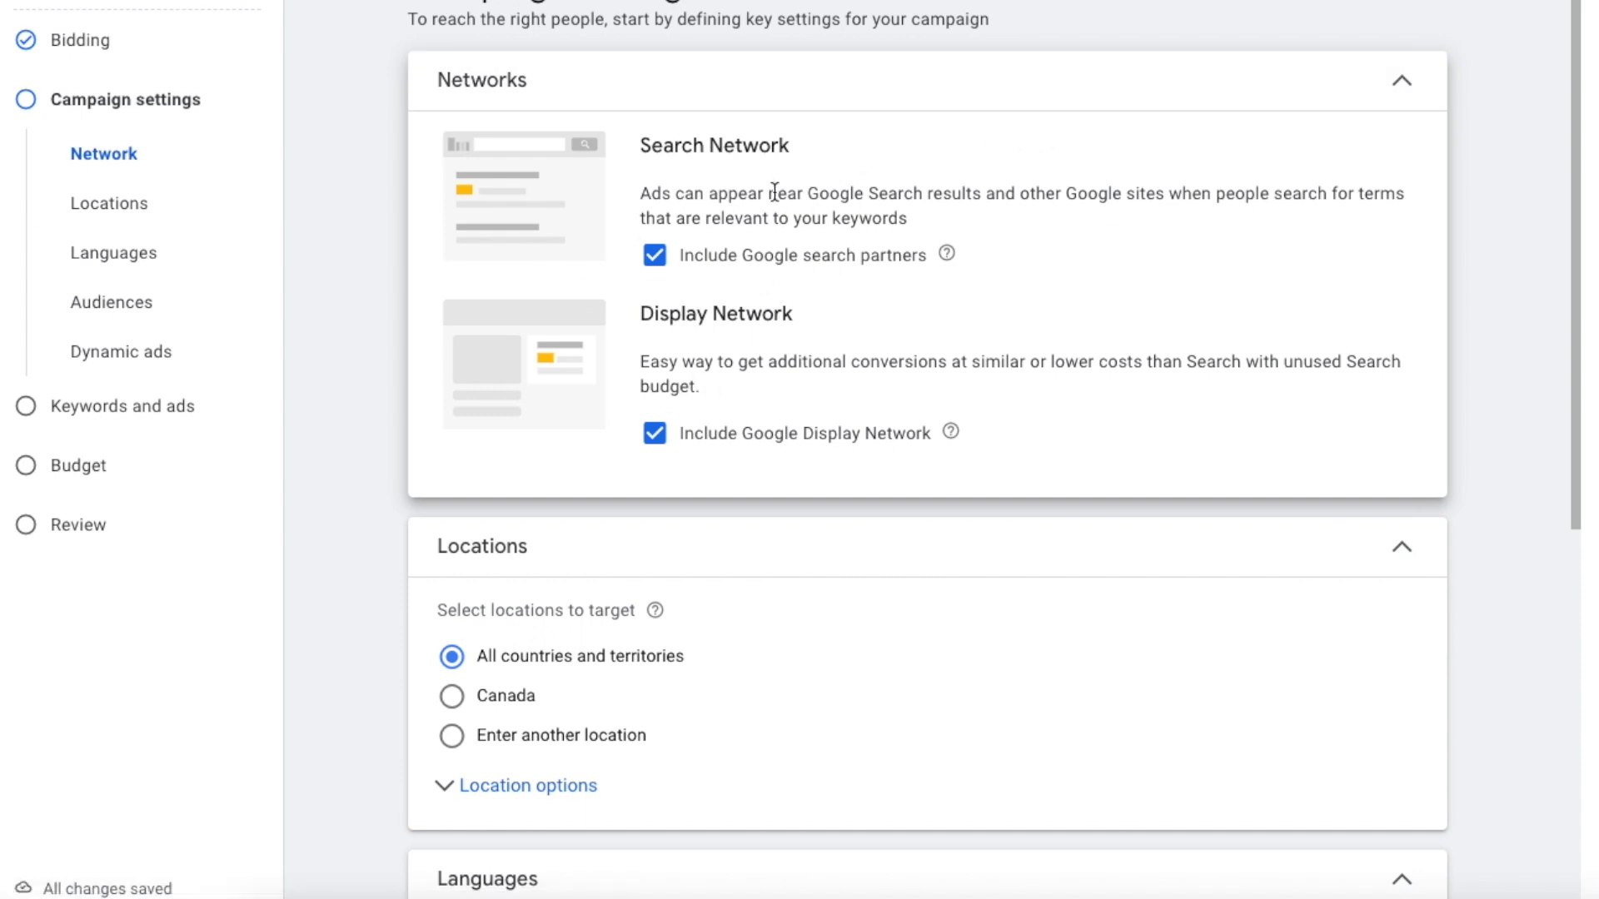
# - Exclude the Google Display Network from the campaign's networks
pyautogui.scroll(1, 774, 192)
pyautogui.click(652, 501)
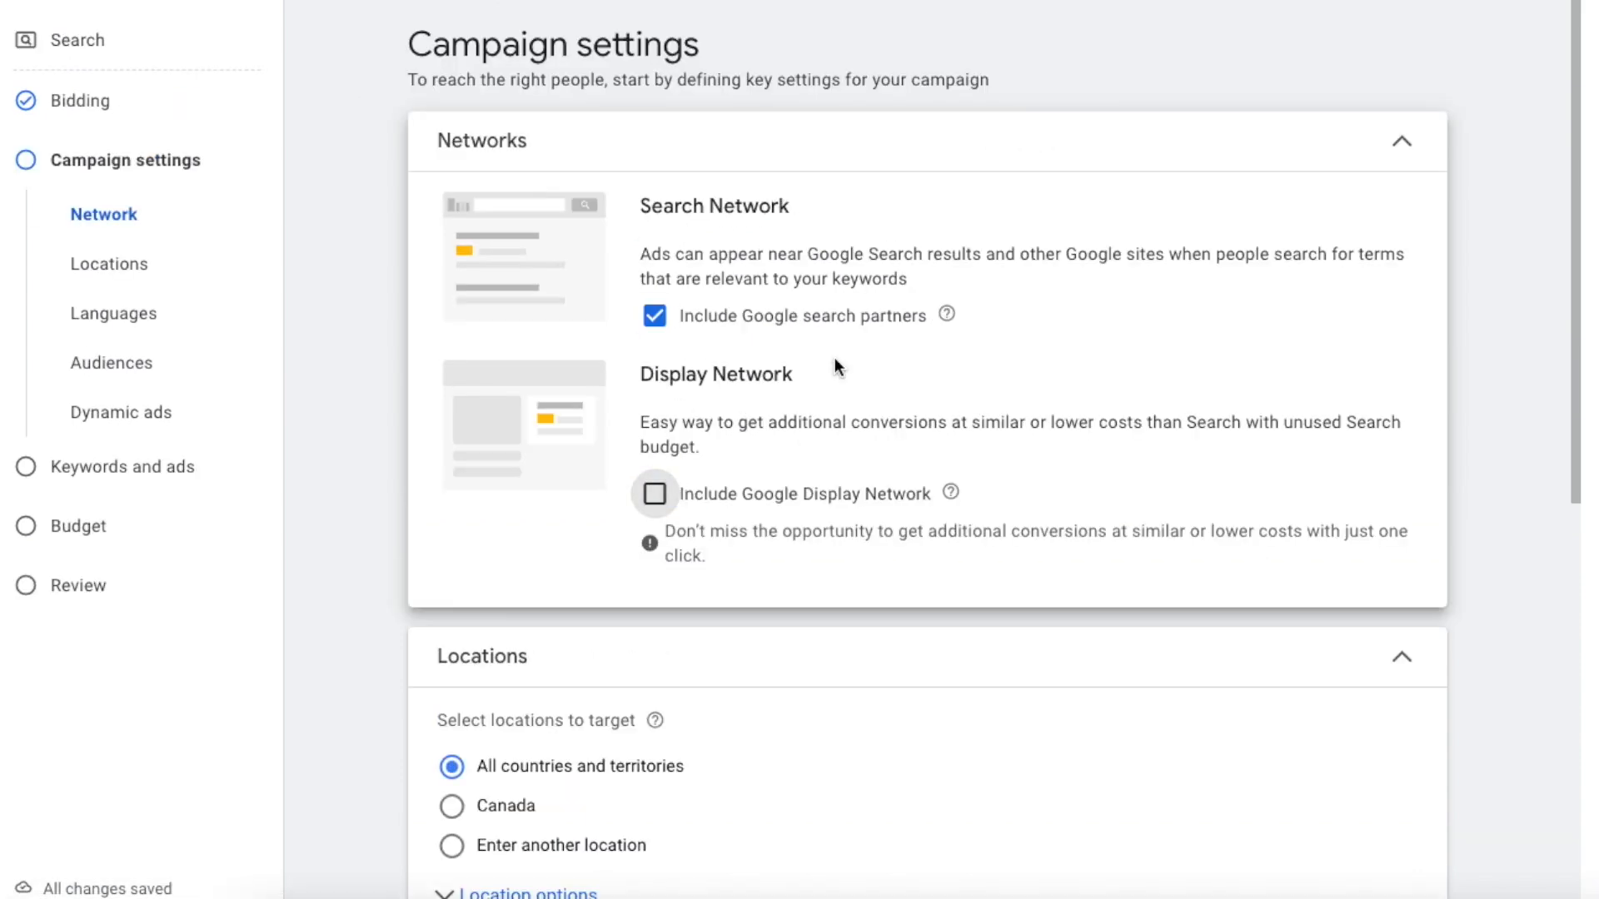
# - Set the target option for locations to Presence: People in or regularly in your targeted locations
pyautogui.scroll(-5, 784, 236)
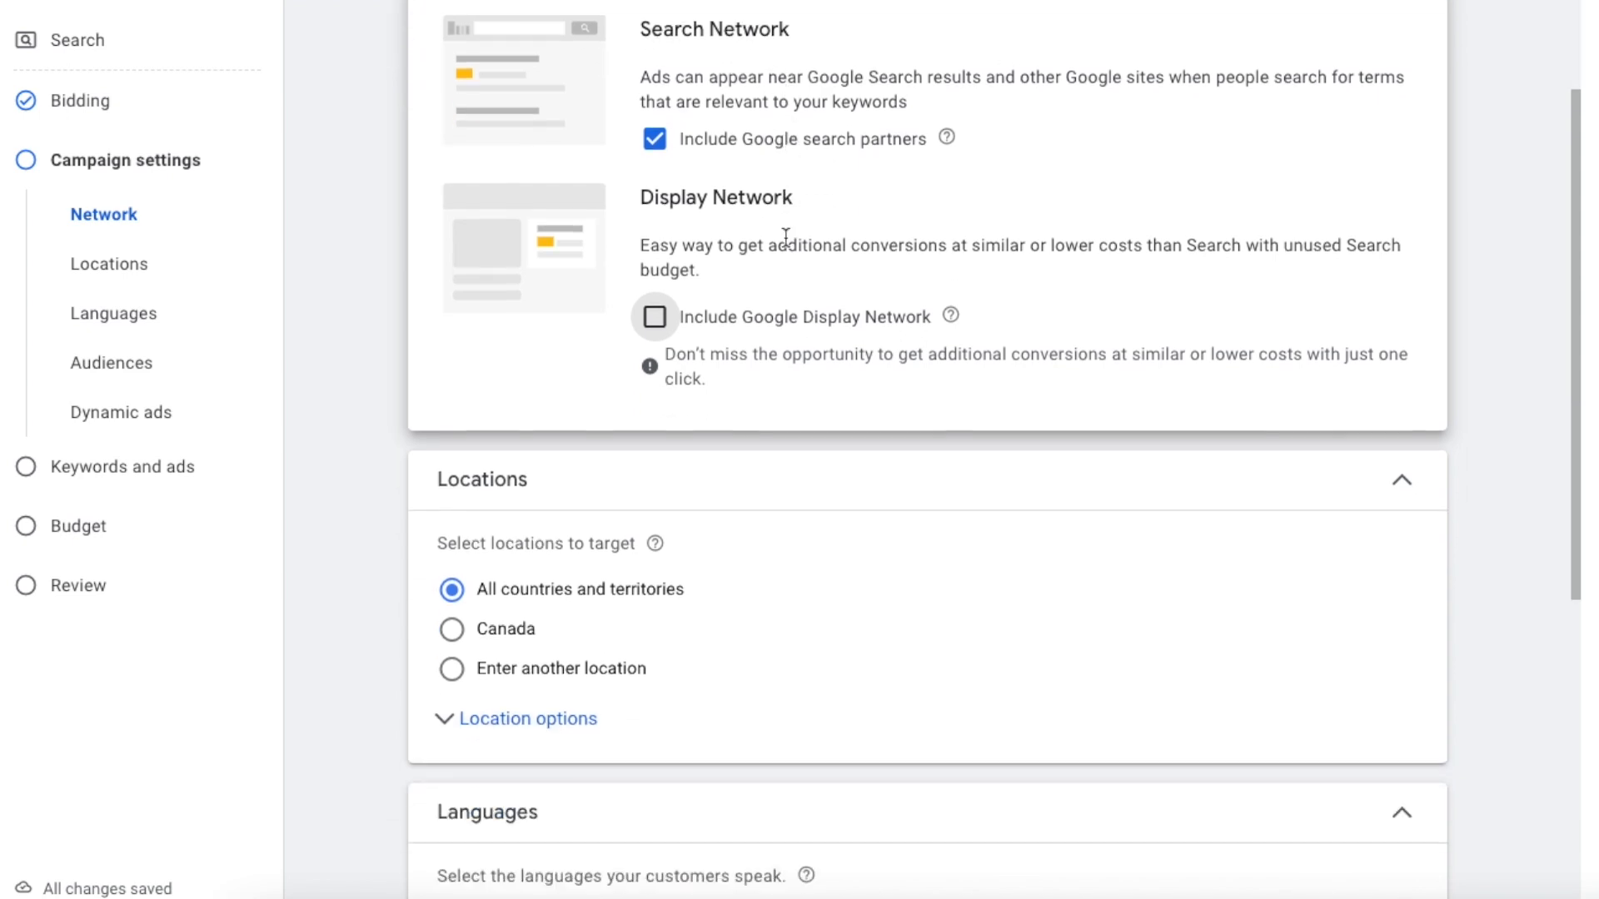
pyautogui.click(537, 531)
pyautogui.scroll(-2, 868, 524)
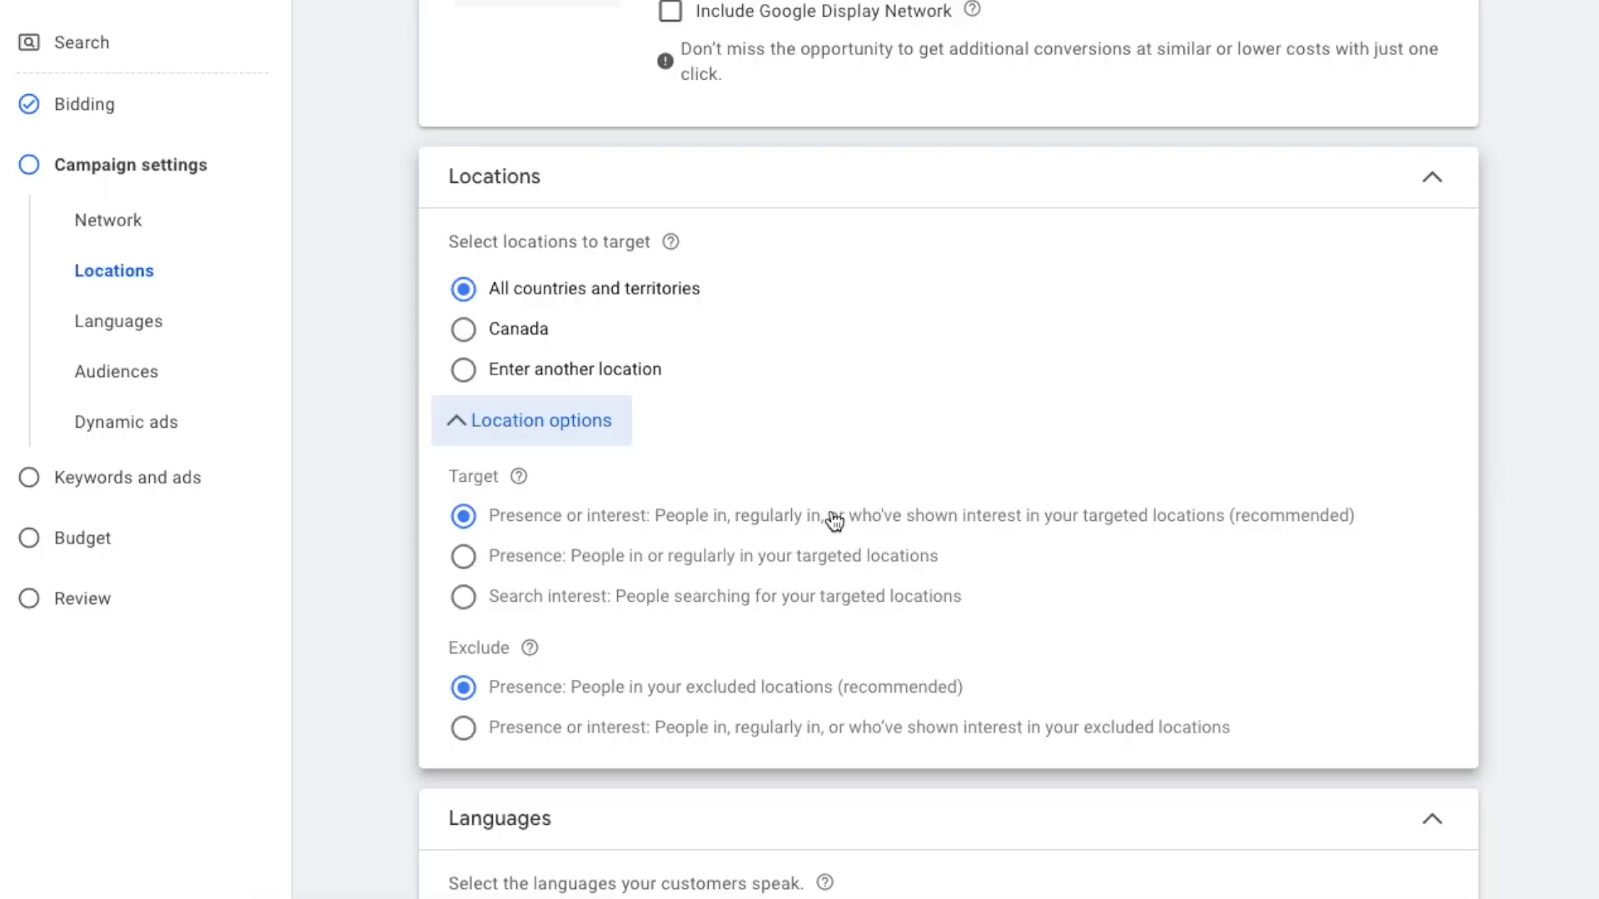
pyautogui.scroll(-1, 833, 518)
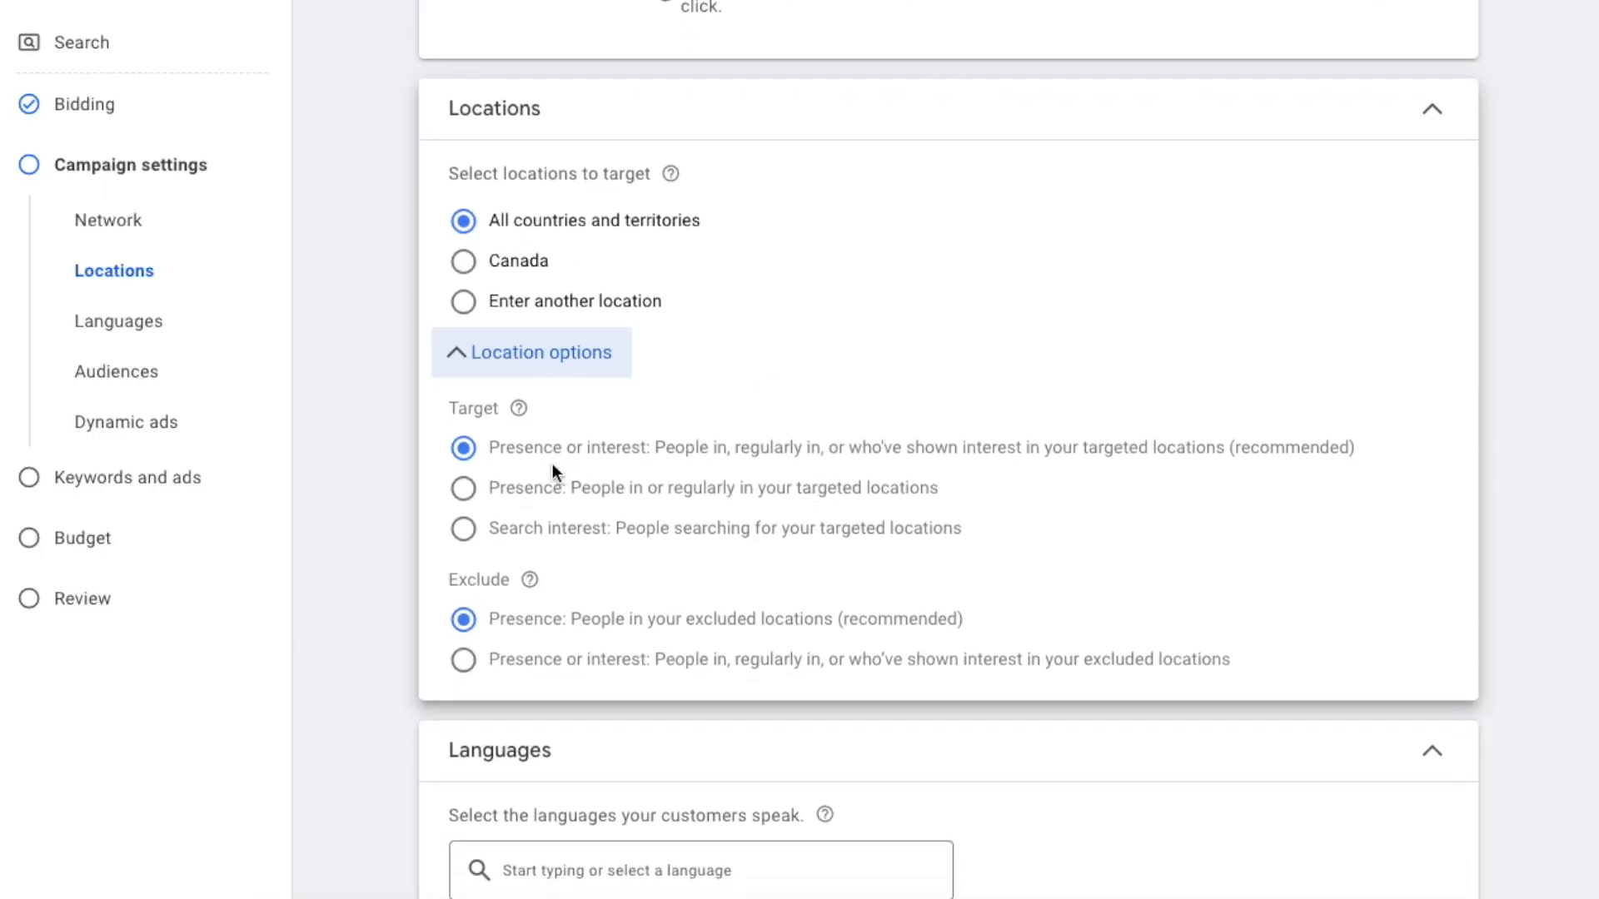
pyautogui.click(462, 491)
# - Choose to enter another location for the campaign and target the United States country
pyautogui.click(500, 306)
pyautogui.click(634, 373)
pyautogui.write('united state')
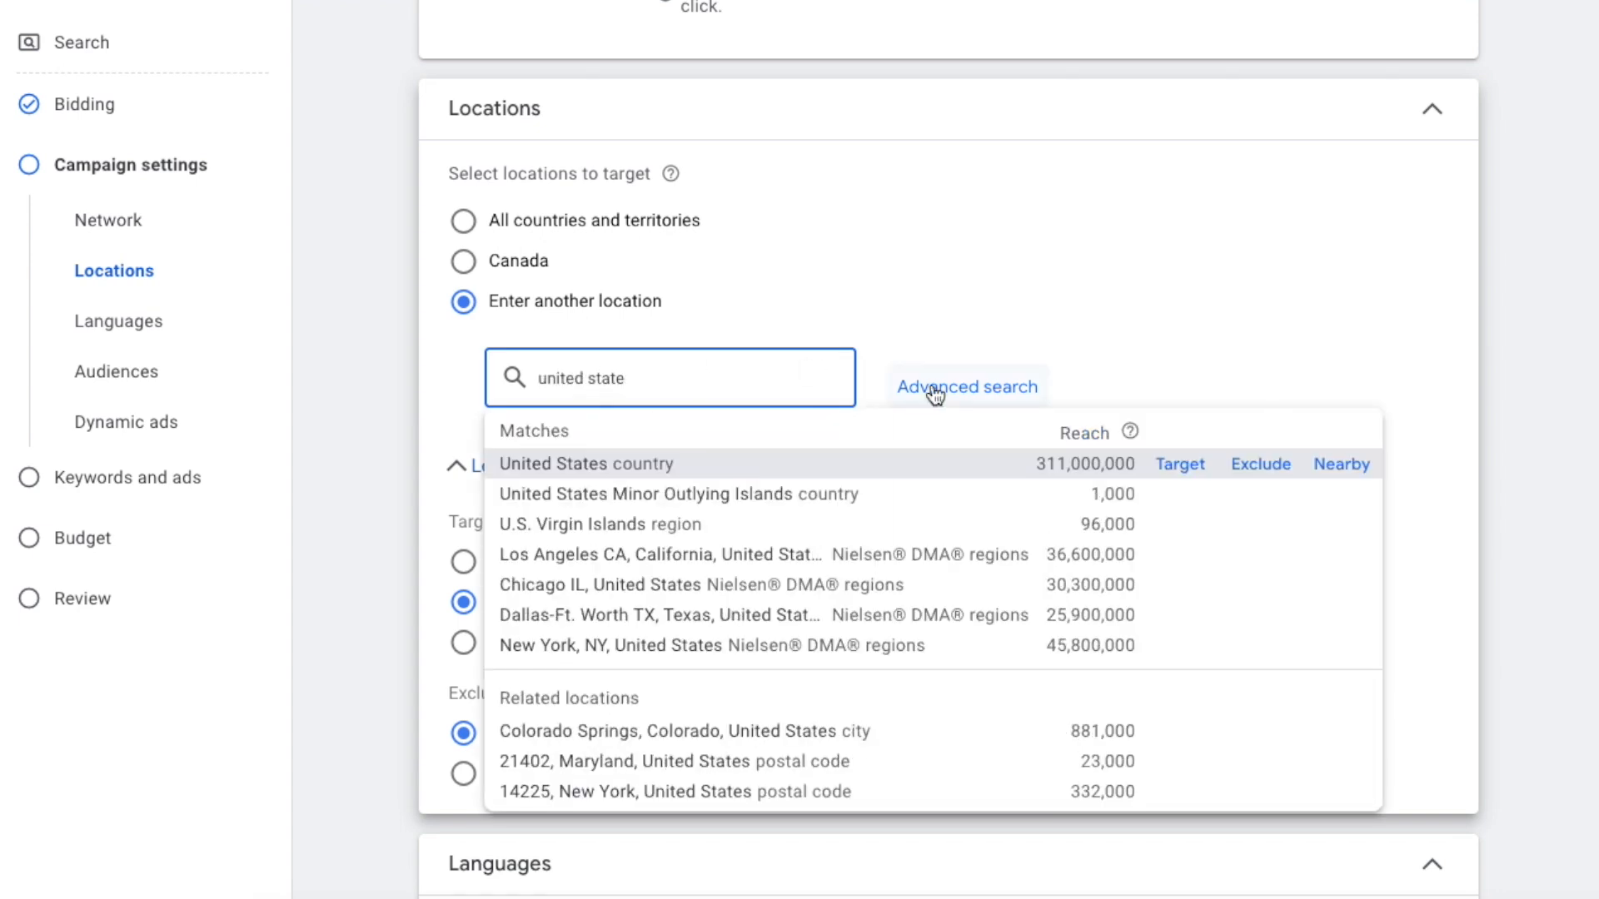
pyautogui.click(1180, 463)
pyautogui.scroll(-3, 828, 411)
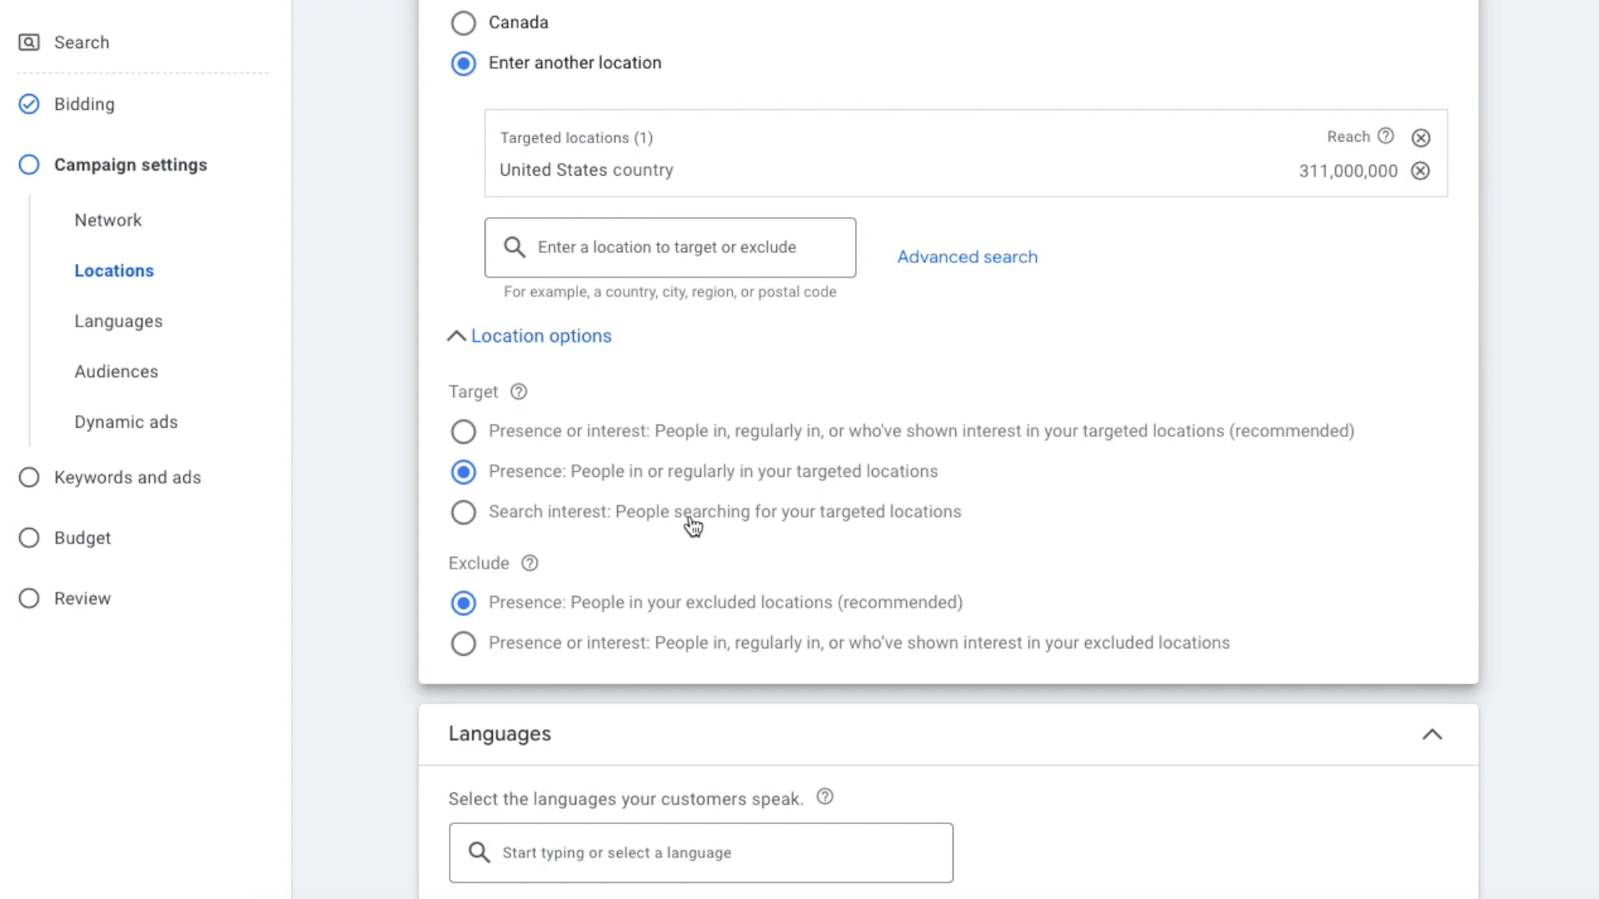
pyautogui.scroll(-1, 694, 523)
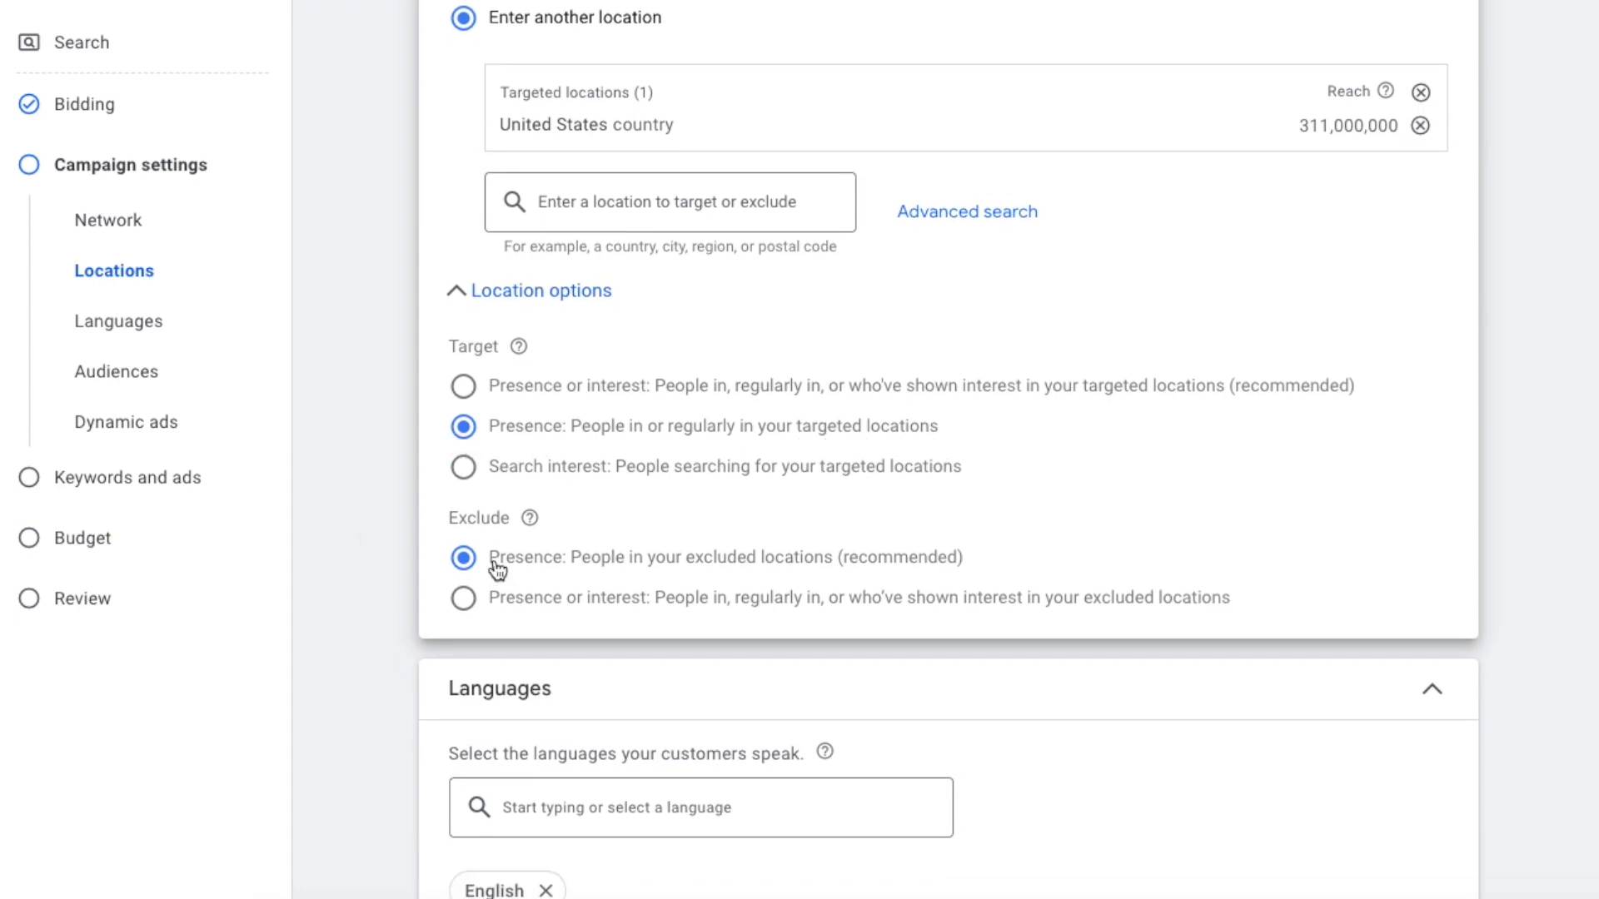
# - Expand the additional campaign settings and continue to the Keywords and ads stage
pyautogui.scroll(-5, 779, 567)
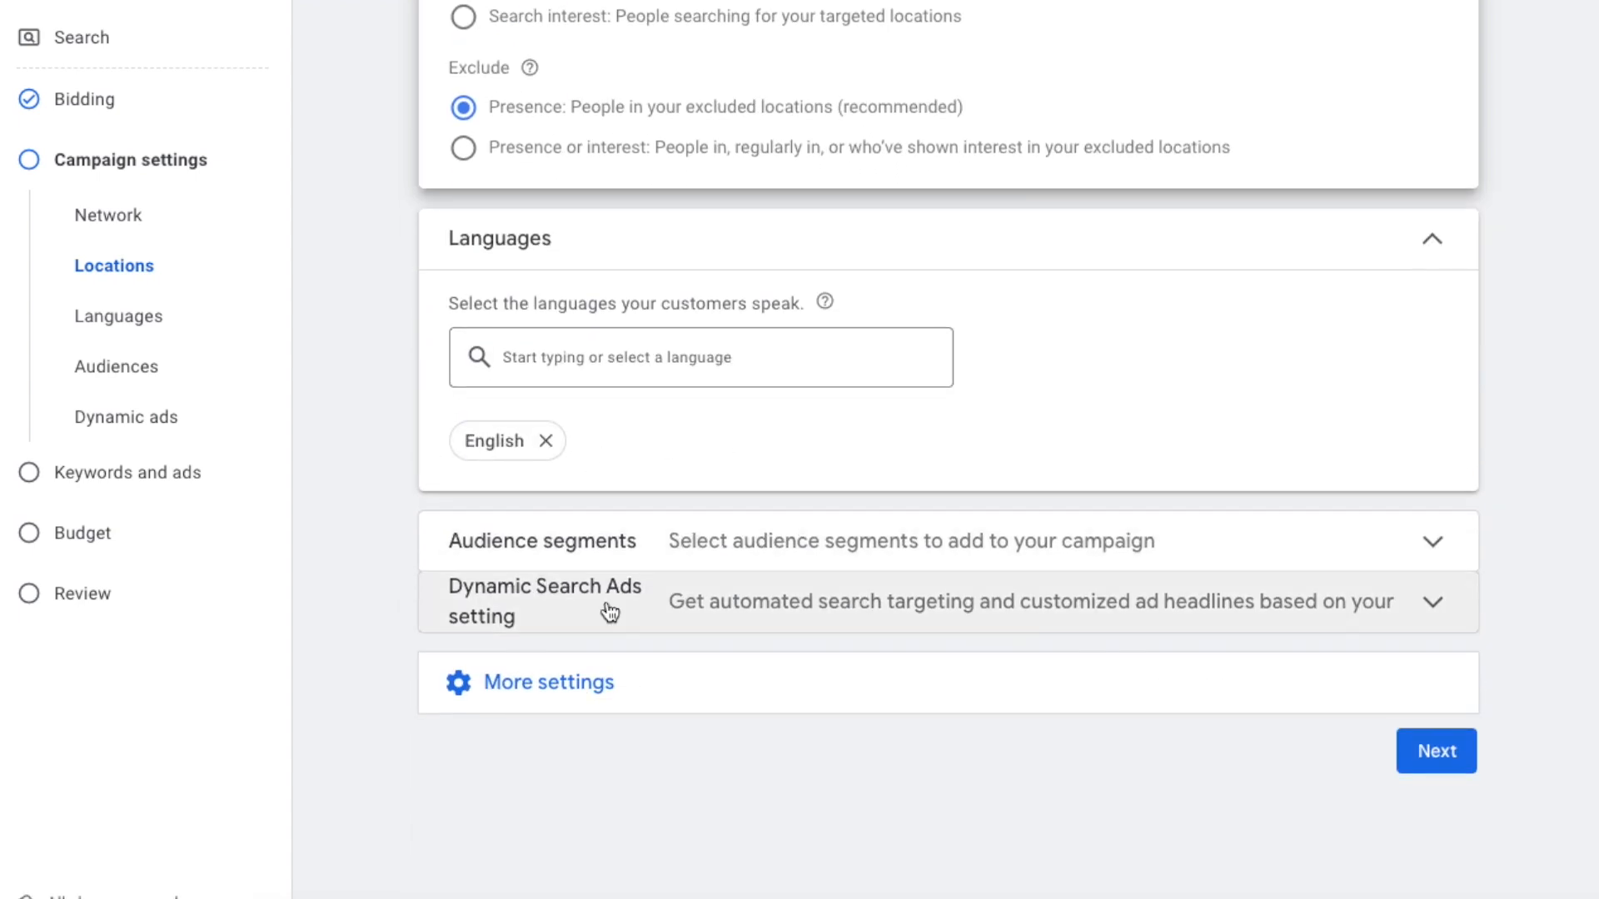
pyautogui.click(500, 687)
pyautogui.scroll(-1, 844, 506)
pyautogui.scroll(-3, 844, 508)
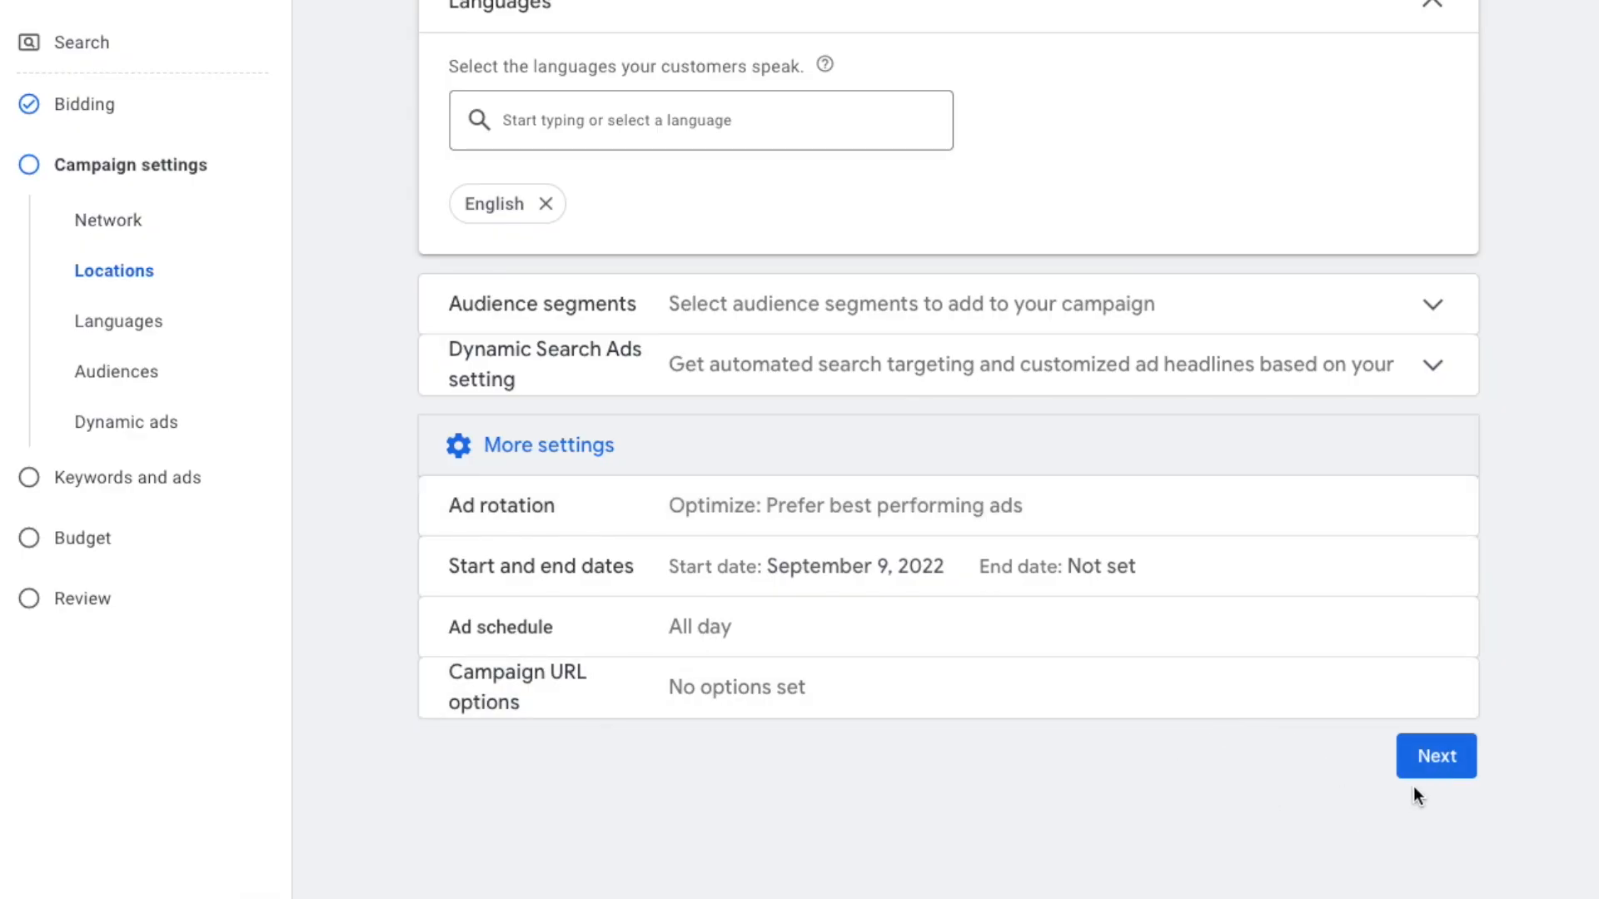
pyautogui.click(1431, 766)
pyautogui.scroll(-1, 685, 463)
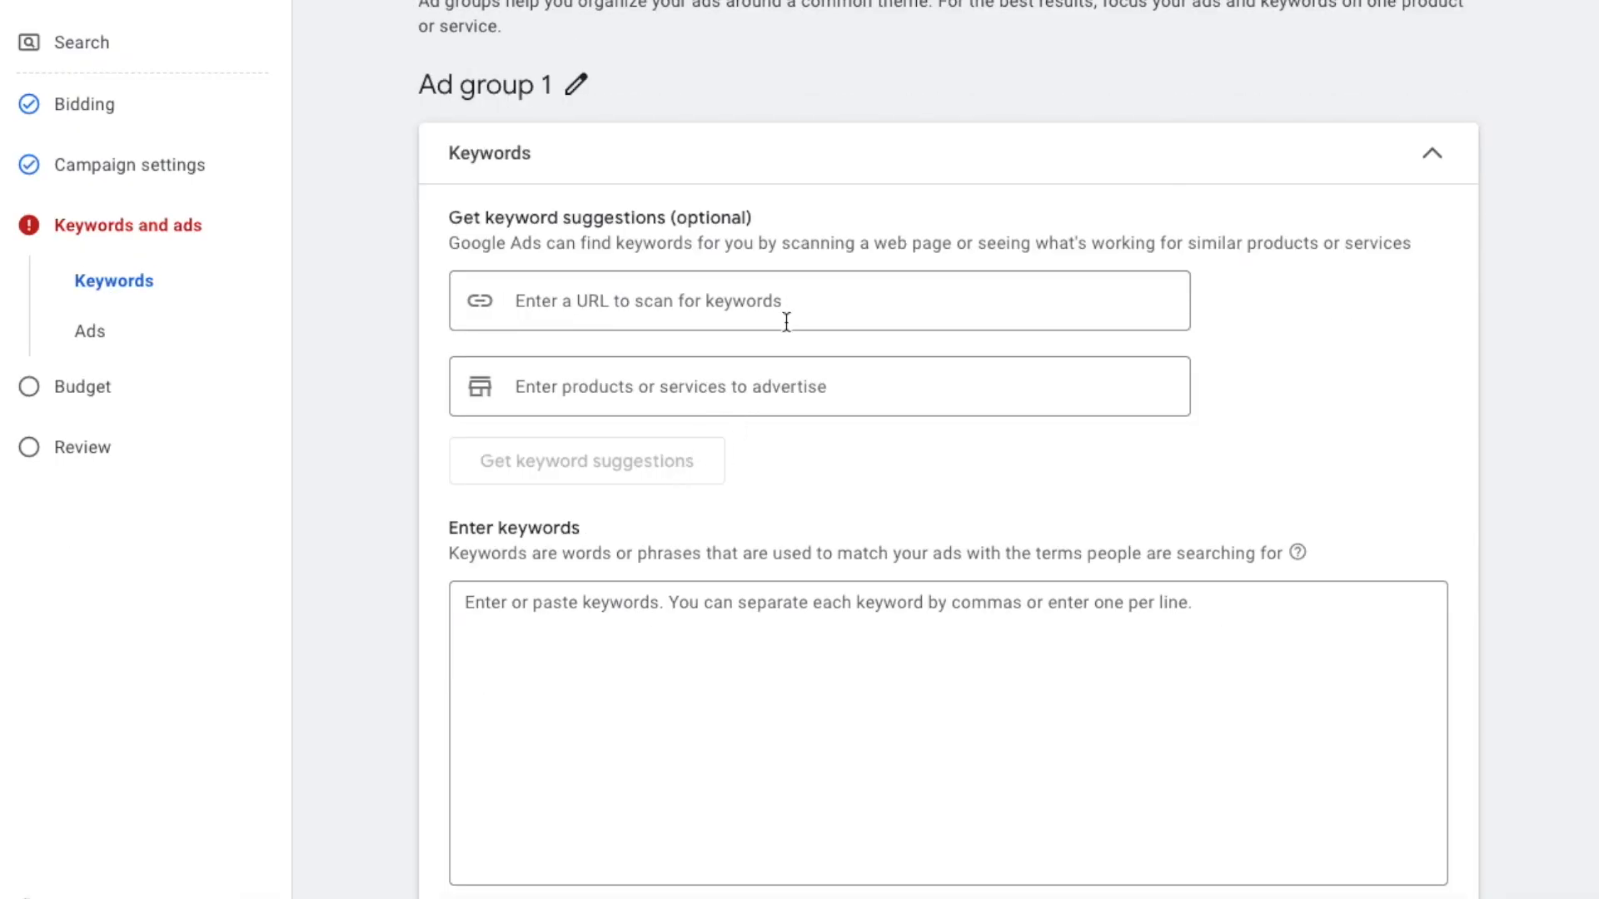
# - Rename the ad group to Extensions Clip, using the name of the matching keyword group in Keyword Planner
pyautogui.scroll(1, 846, 315)
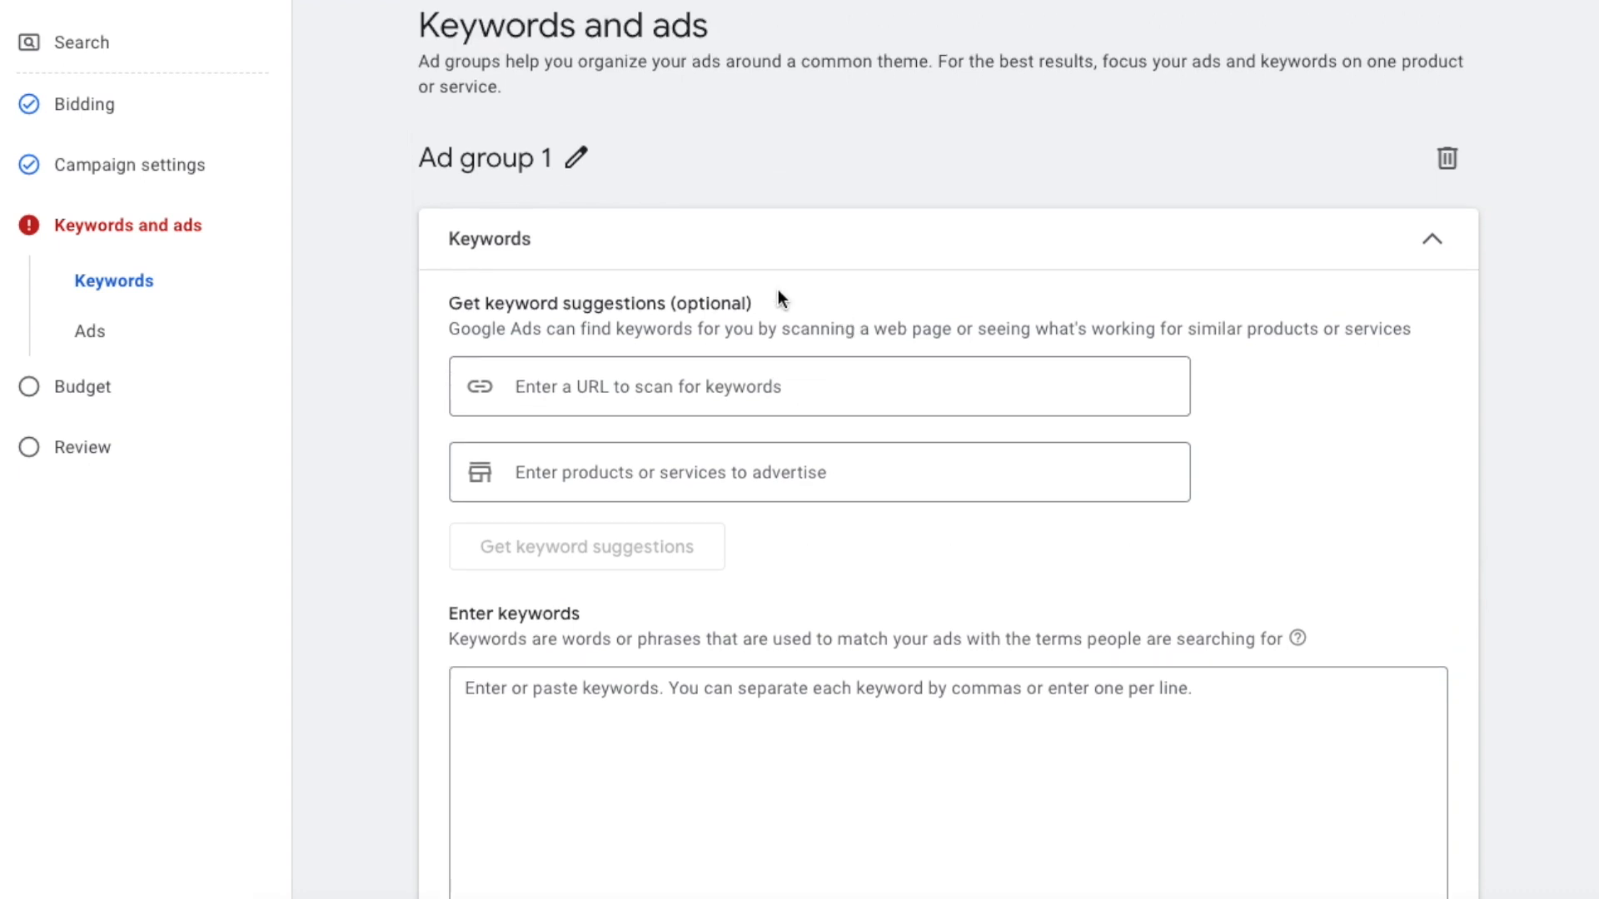
pyautogui.click(577, 166)
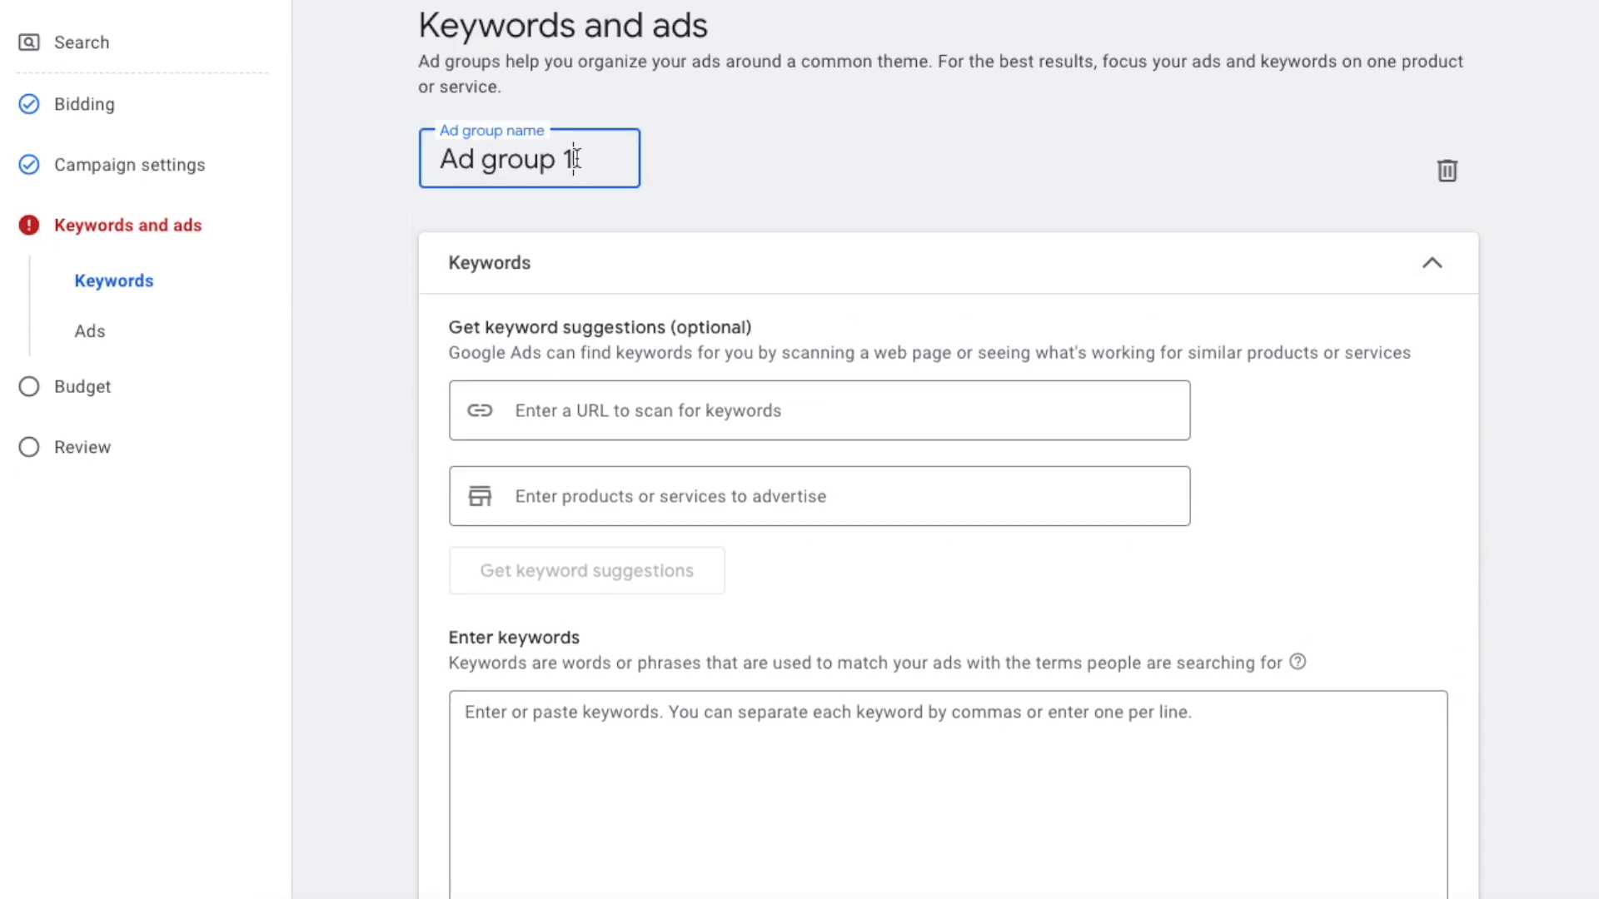
pyautogui.scroll(-1, 764, 563)
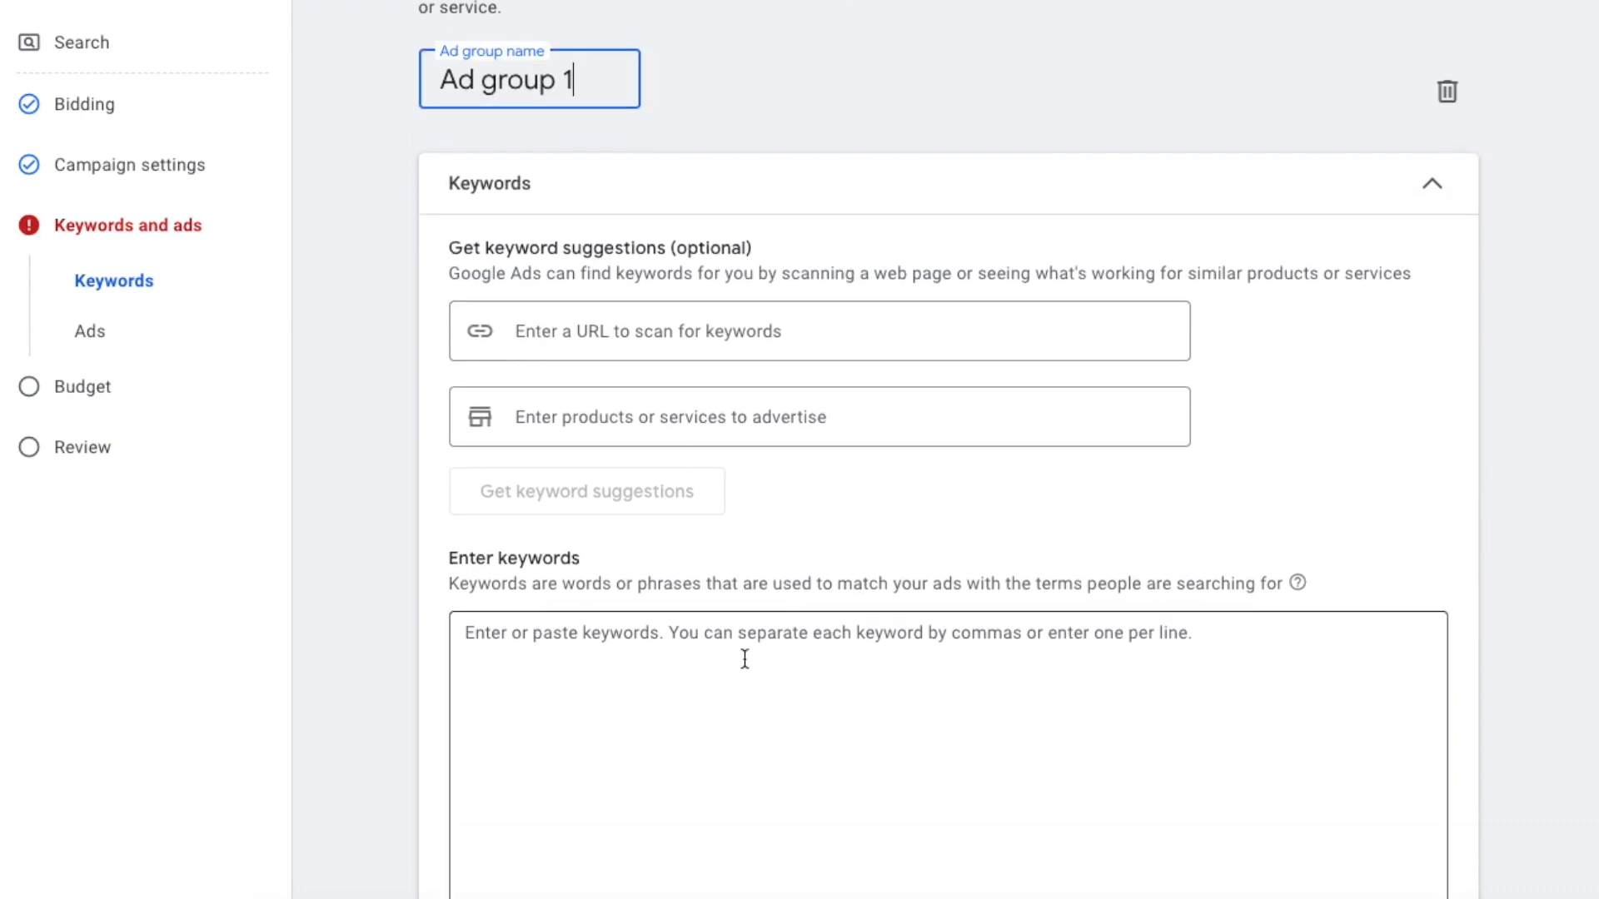
pyautogui.scroll(1, 773, 589)
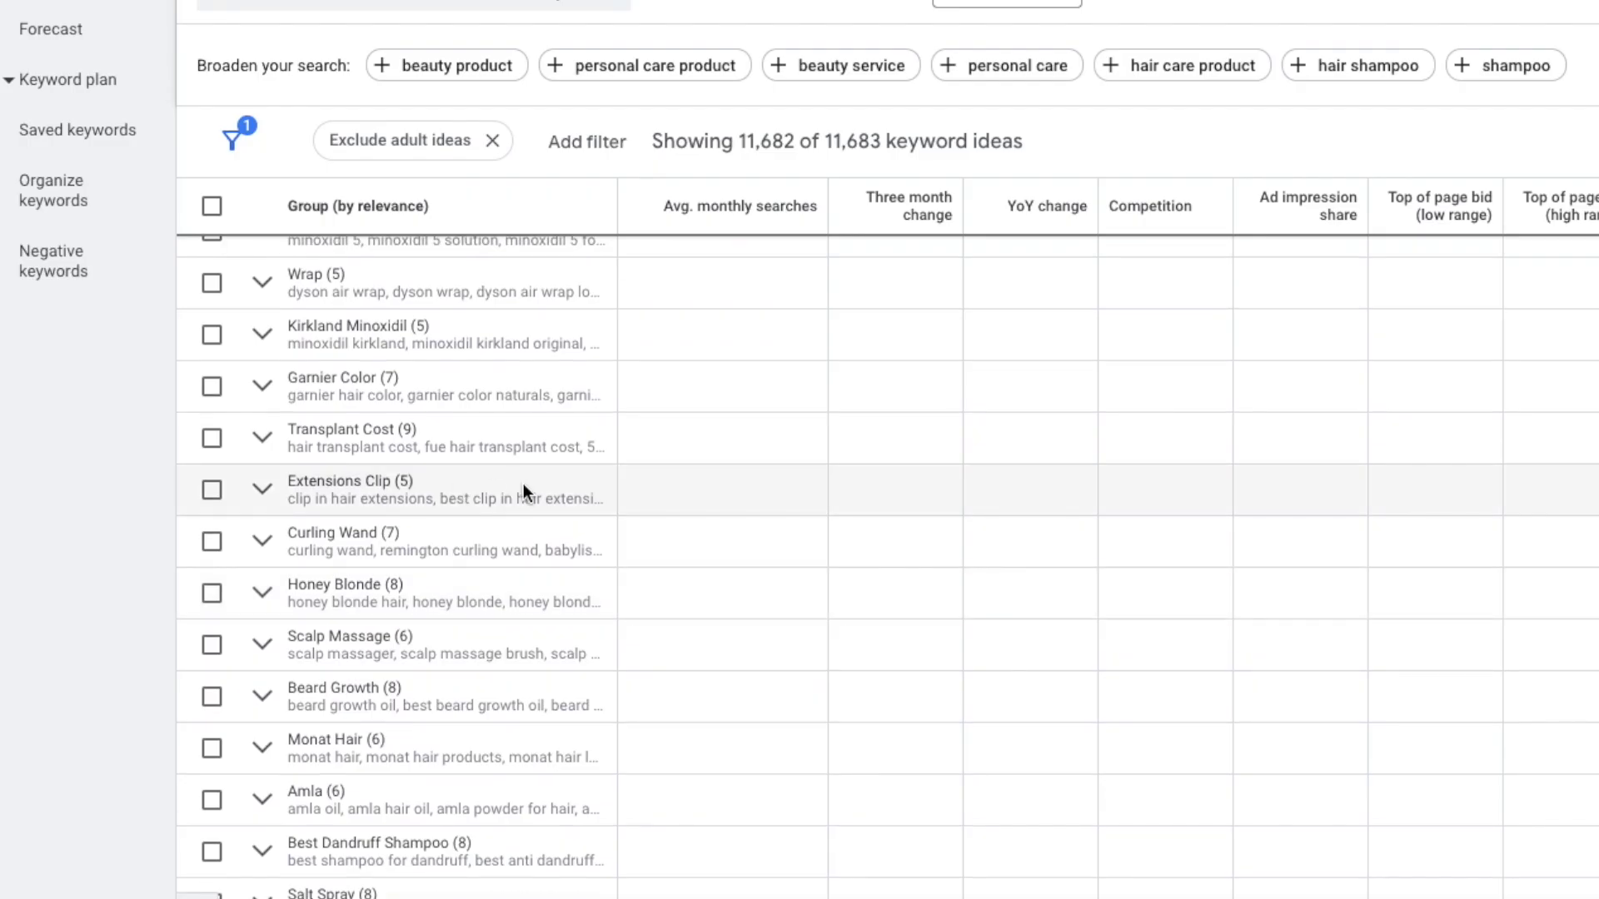
pyautogui.scroll(-2, 531, 487)
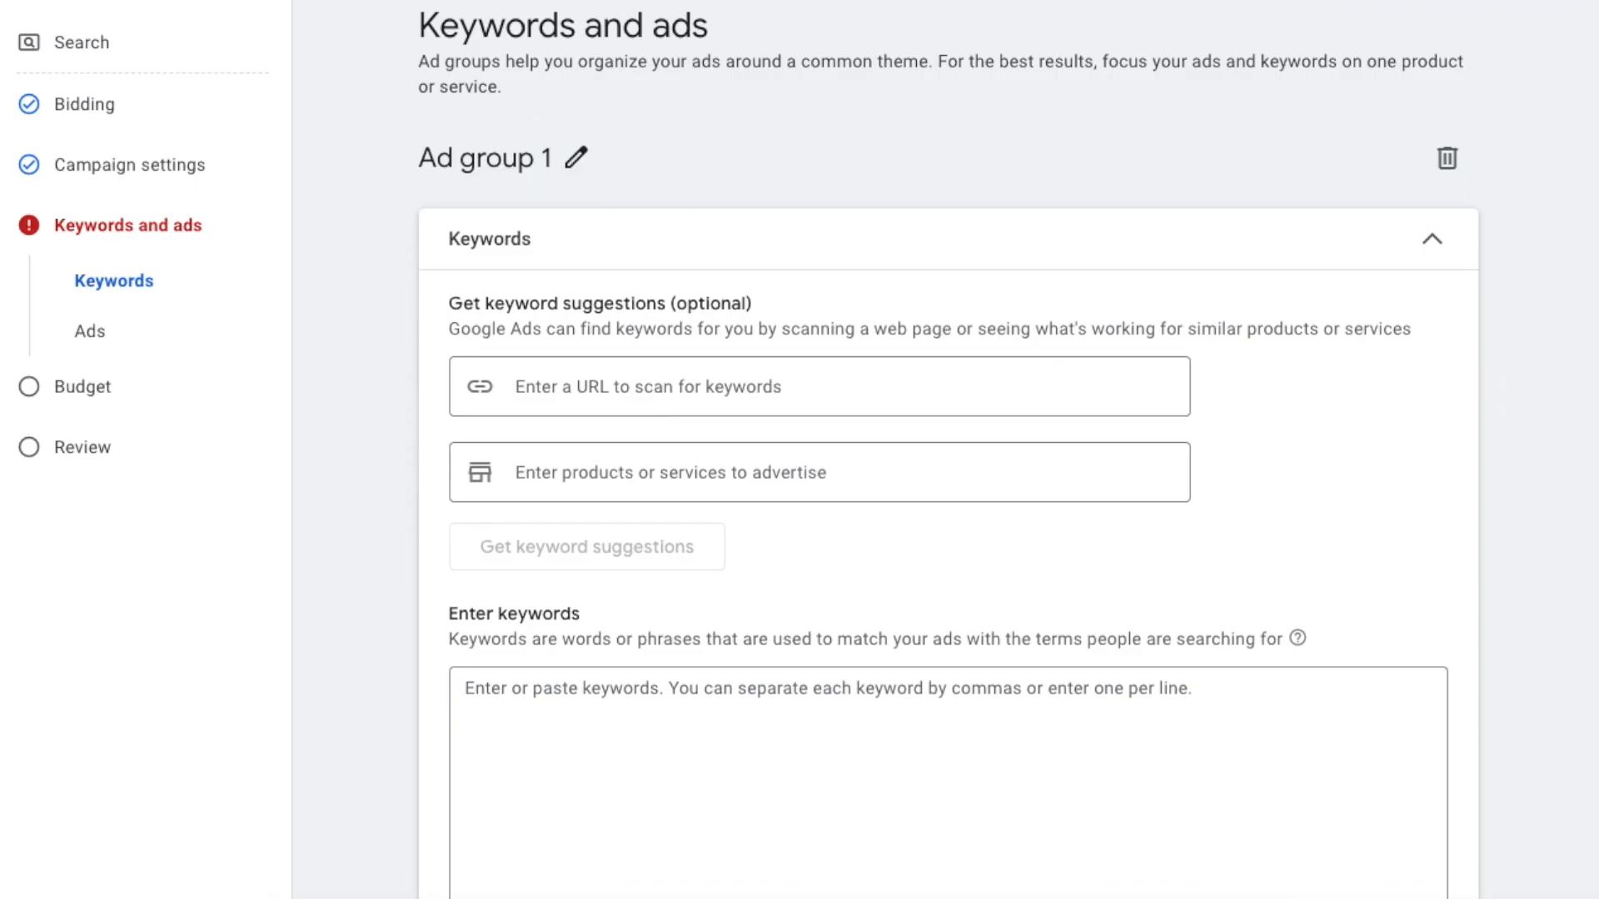
pyautogui.click(573, 157)
pyautogui.write('Extensions Clip')
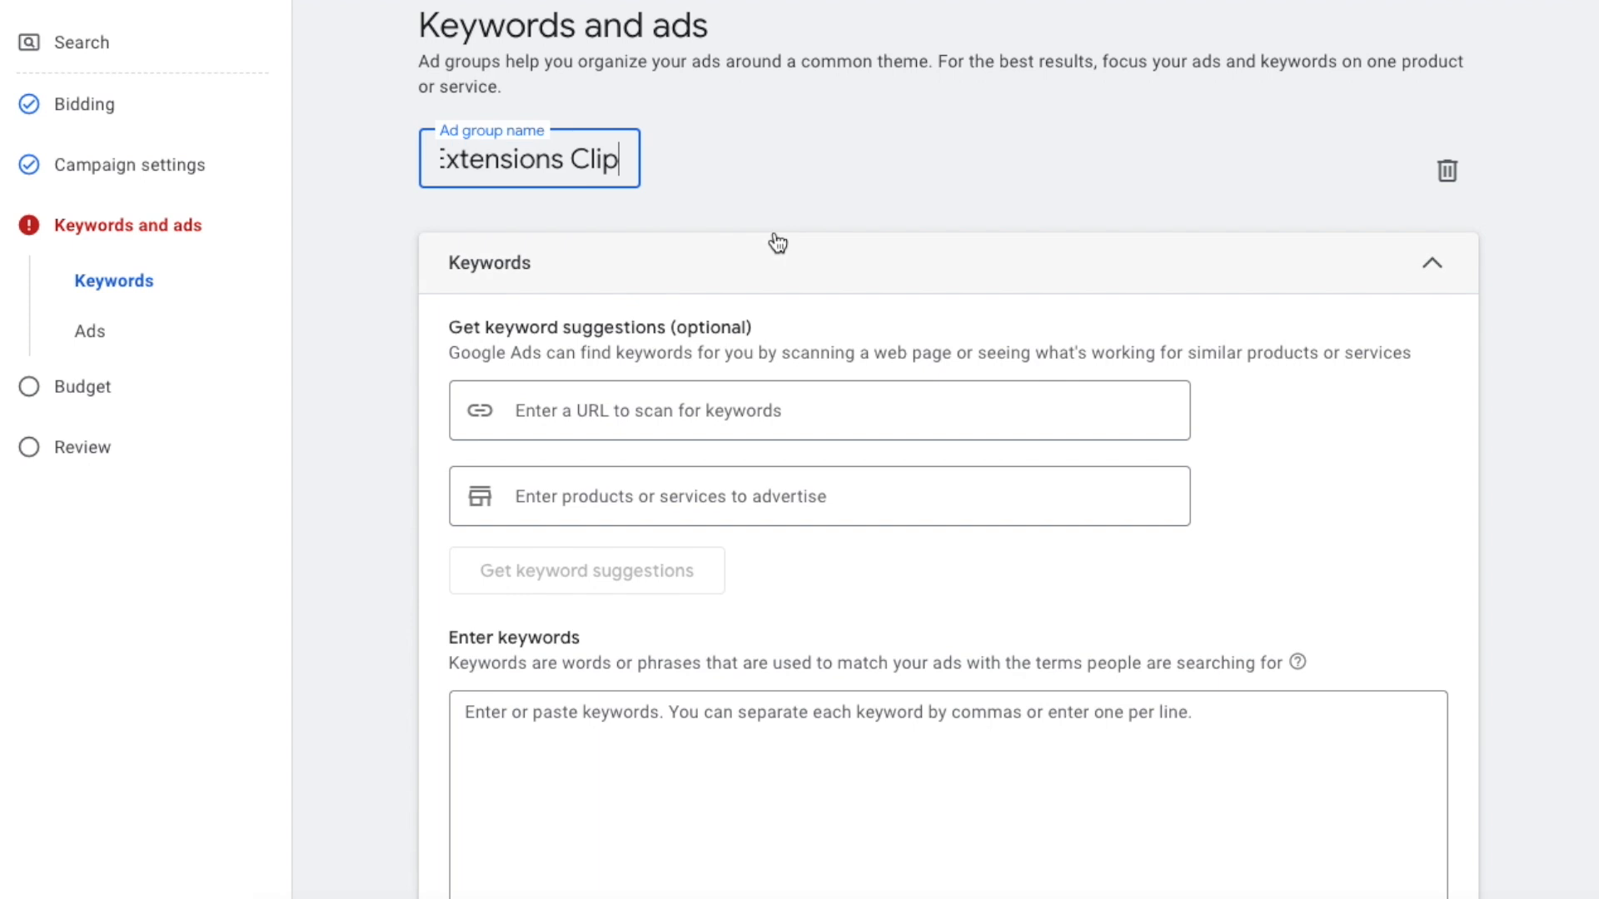
pyautogui.click(856, 145)
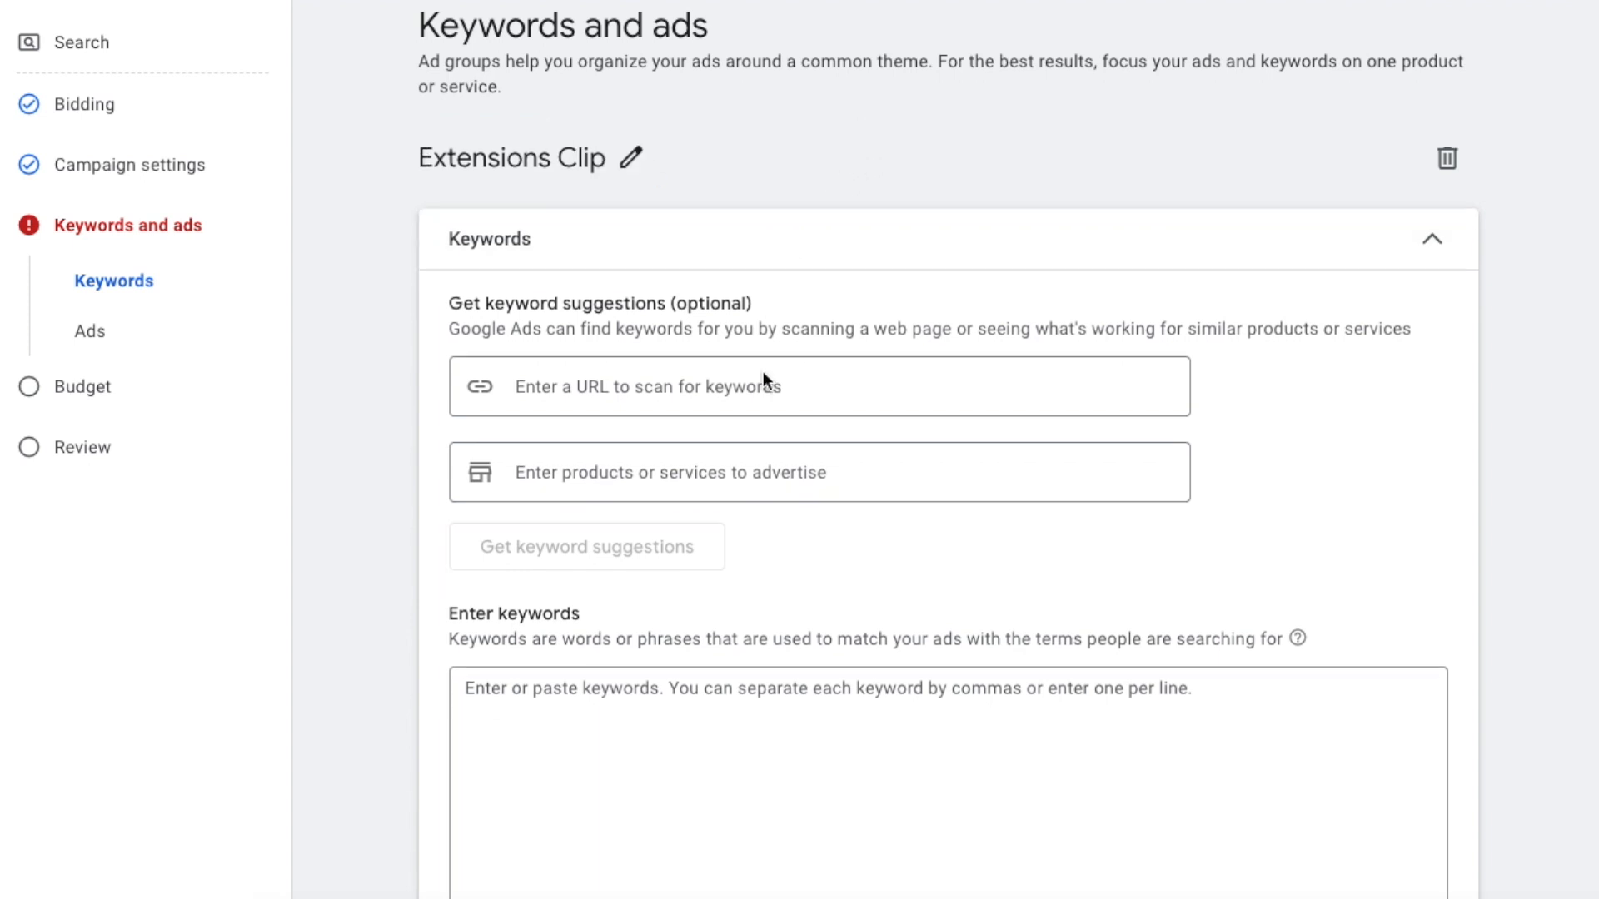
# - Copy the keywords of the Extensions Clip group from Keyword Planner into the ad group's keyword list, one per line
pyautogui.scroll(-4, 784, 481)
pyautogui.click(666, 460)
pyautogui.hotkey('ctrl', 'Tab')
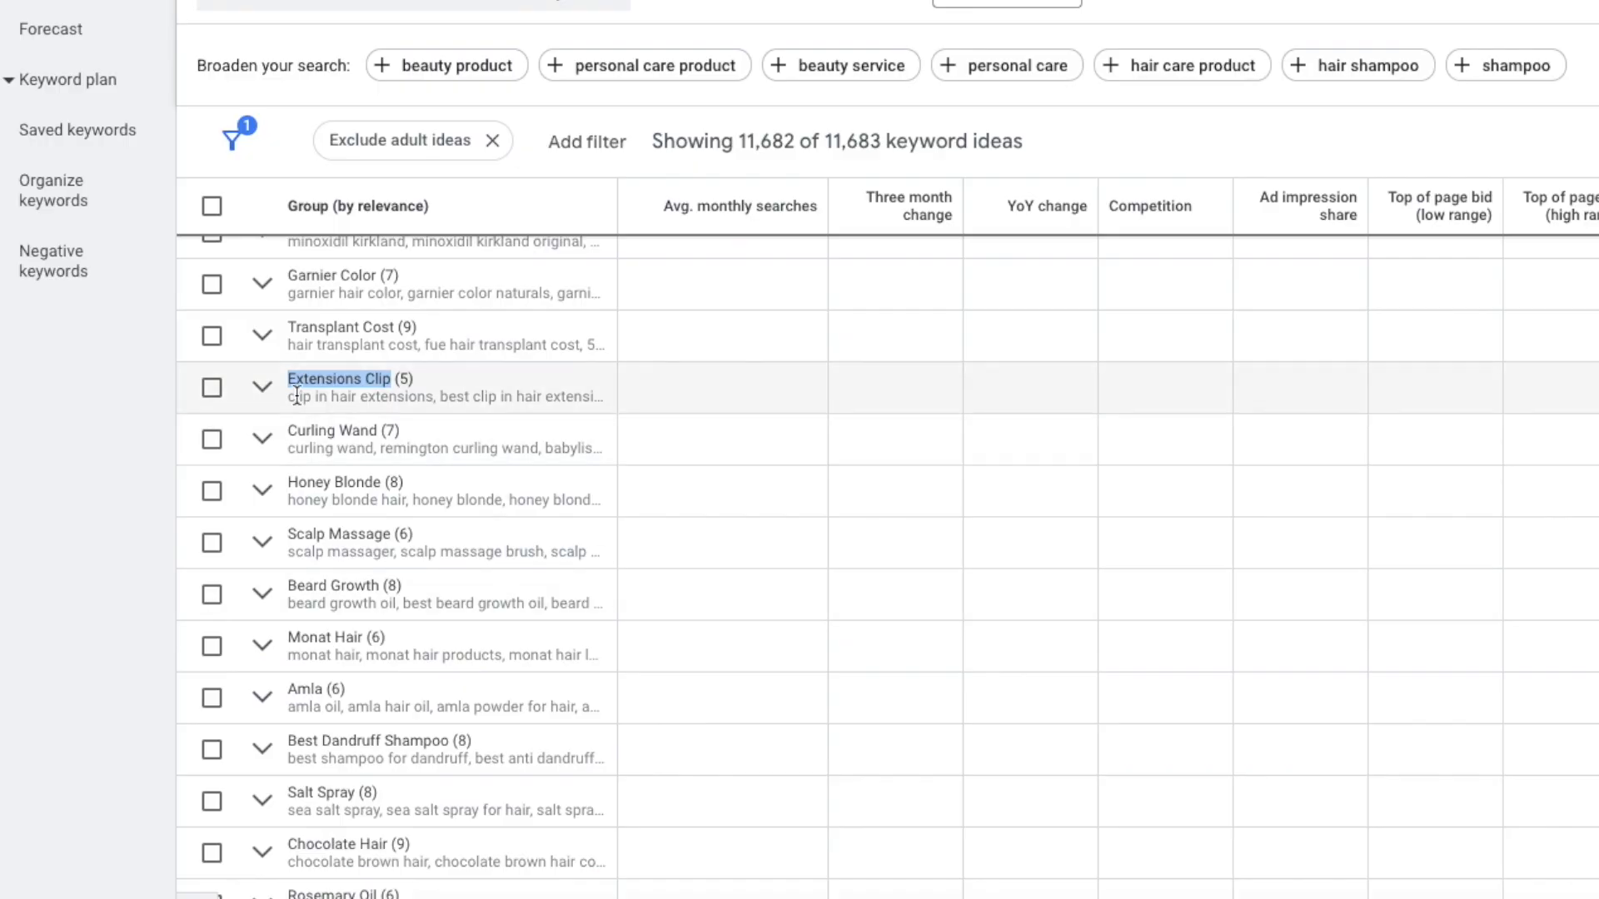
pyautogui.click(263, 391)
pyautogui.moveTo(303, 441); pyautogui.dragTo(457, 491)
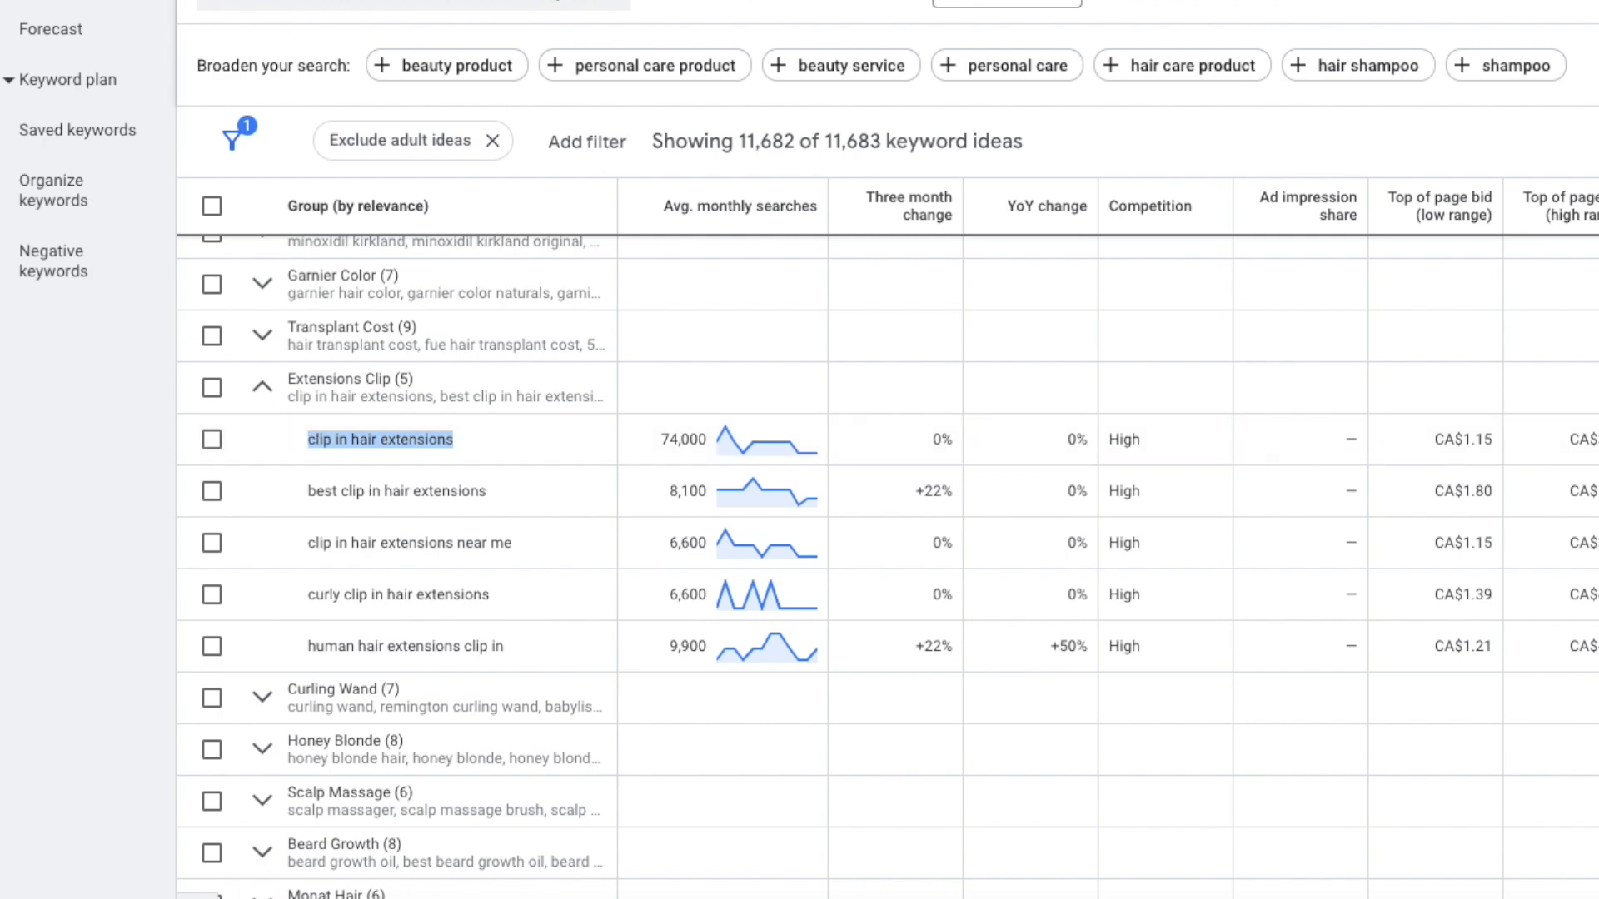
pyautogui.hotkey('ctrl', 'Tab')
pyautogui.write('clip in hair extensions best clip in hair extensions clip in hair extensions near me curly clip in hair extensions human hair extensions clip in')
pyautogui.hotkey('ctrl', 'shift', 'Tab')
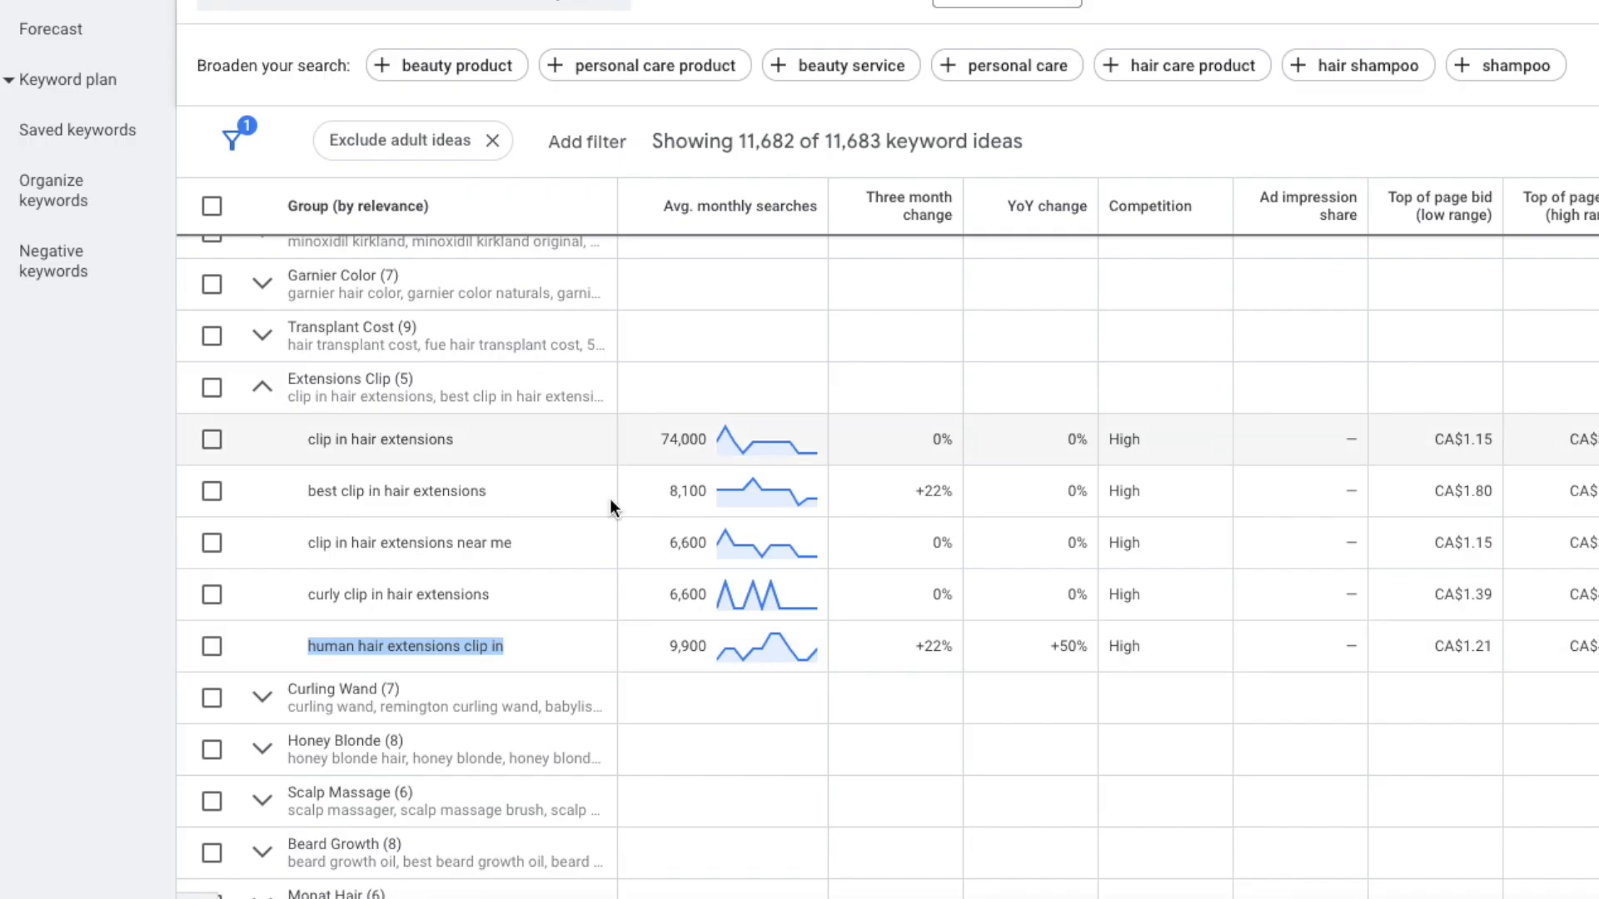
pyautogui.click(263, 388)
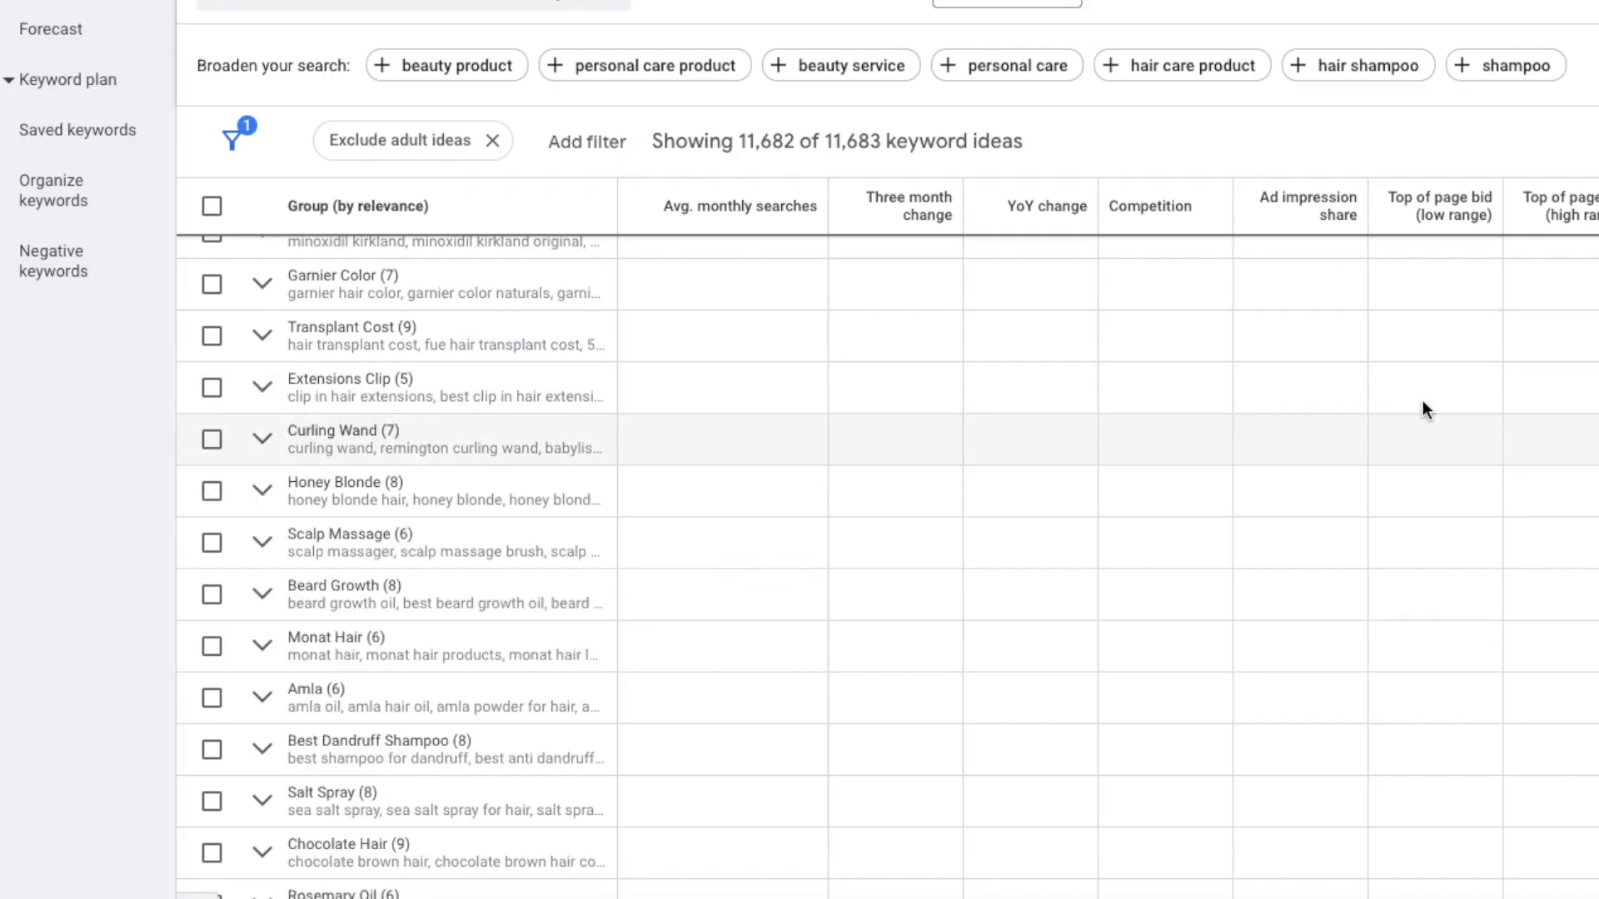
# - Return to the campaign setup and enclose each keyword in the ad group's list in quotation marks
pyautogui.hotkey('ctrl', 'Tab')
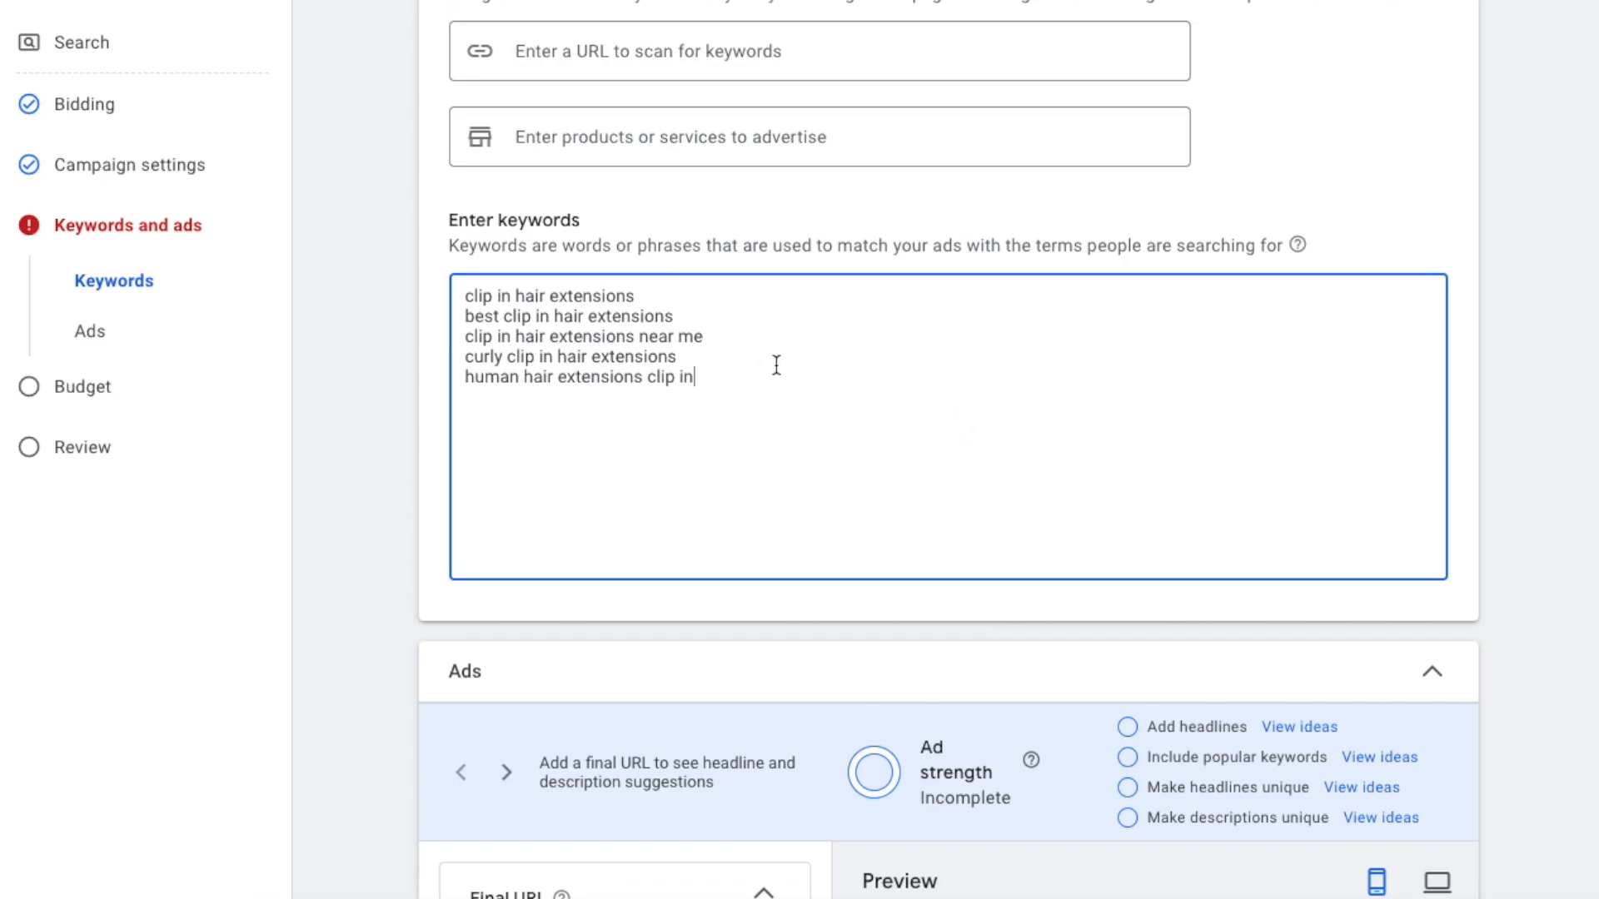
pyautogui.click(462, 376)
pyautogui.write('"')
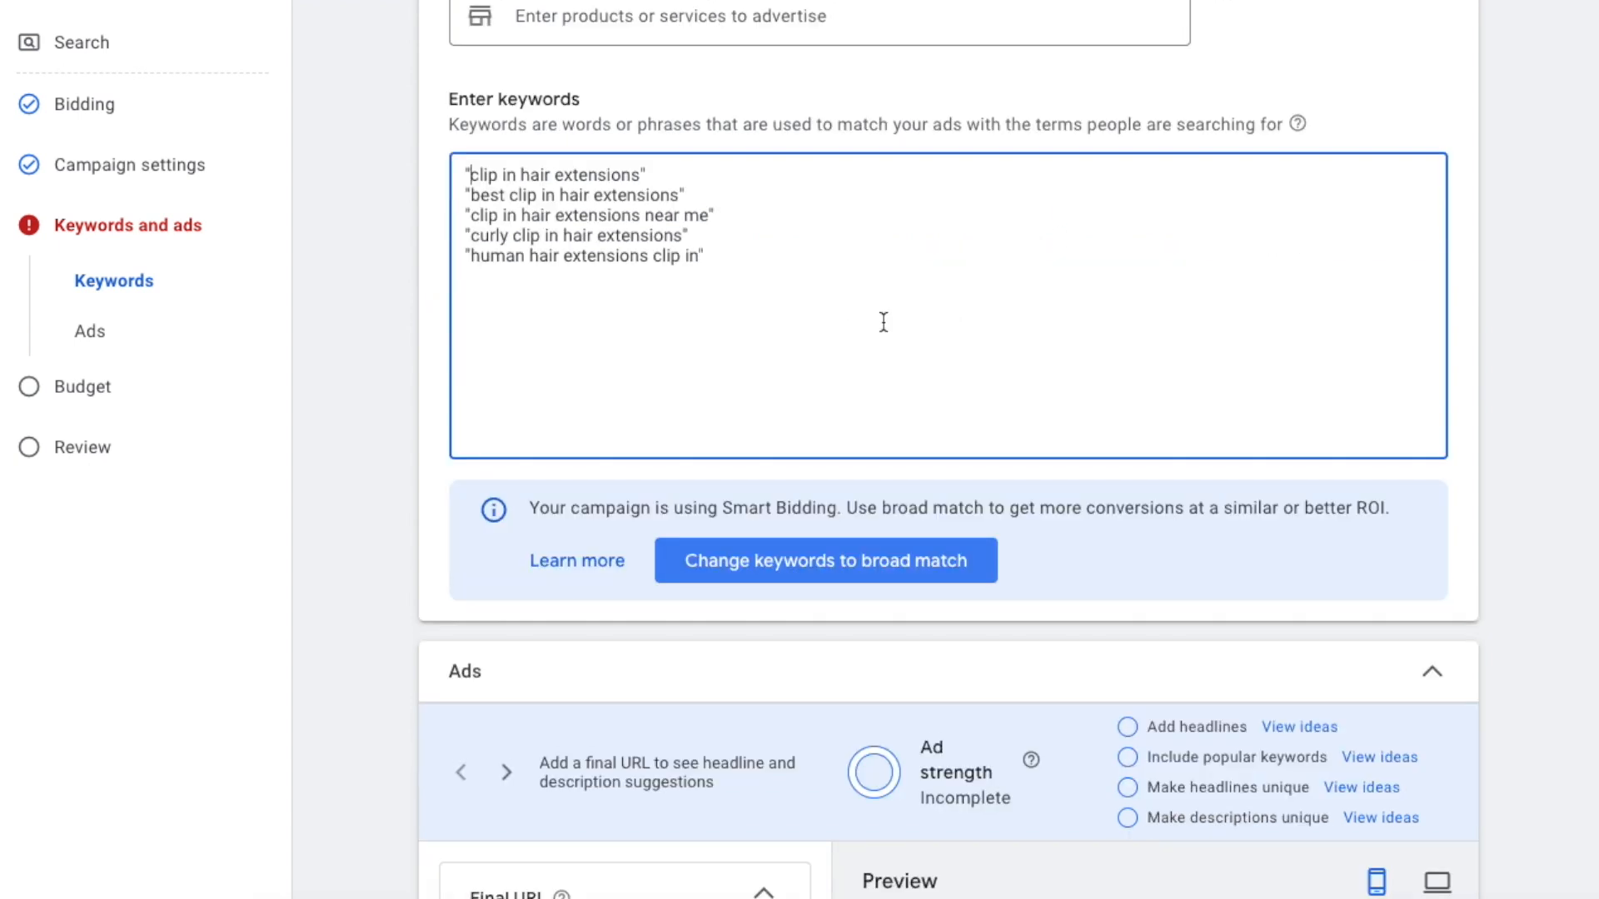
# - Enter the chatters.ca curling iron collection page as the ad's final URL and set the display path to Curling / Iron
pyautogui.scroll(-8, 881, 326)
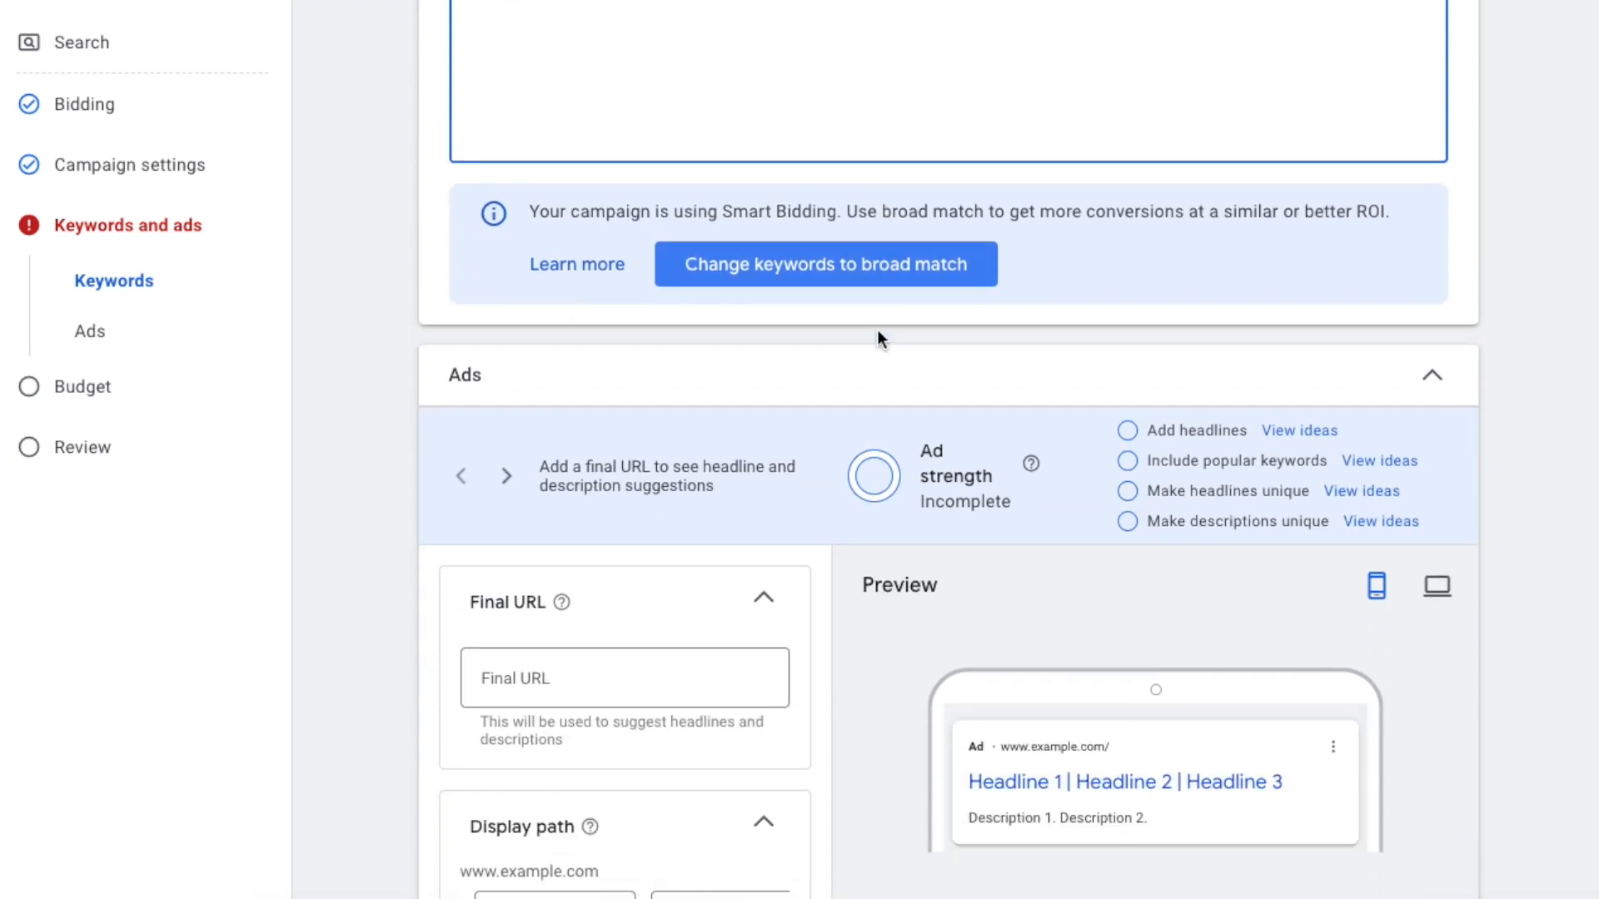
pyautogui.scroll(-1, 877, 334)
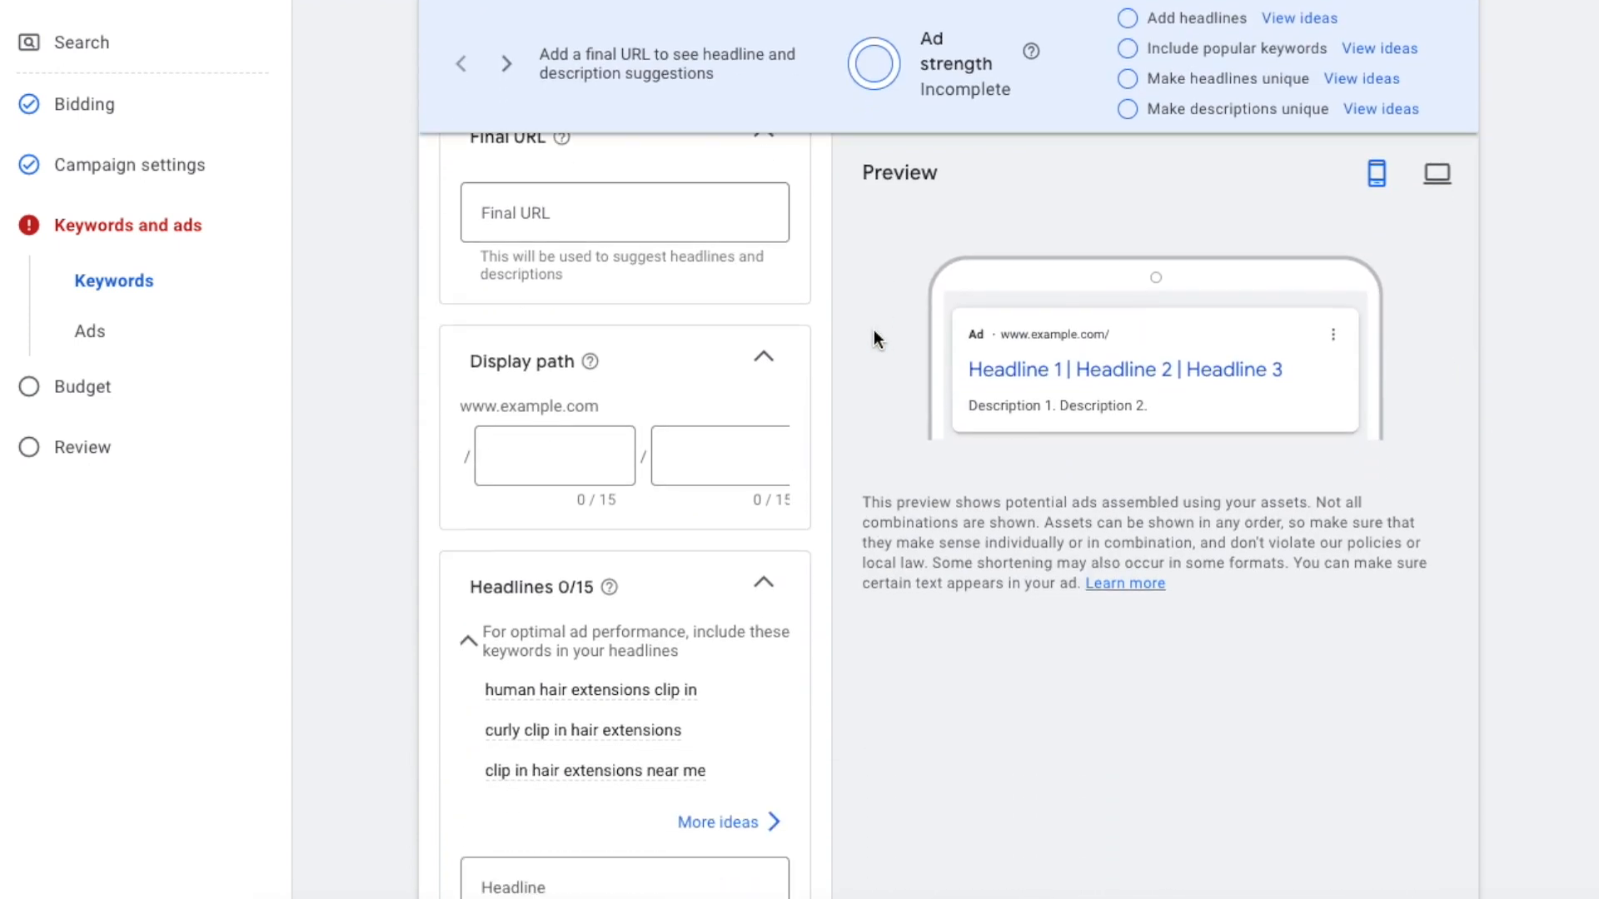
pyautogui.click(558, 237)
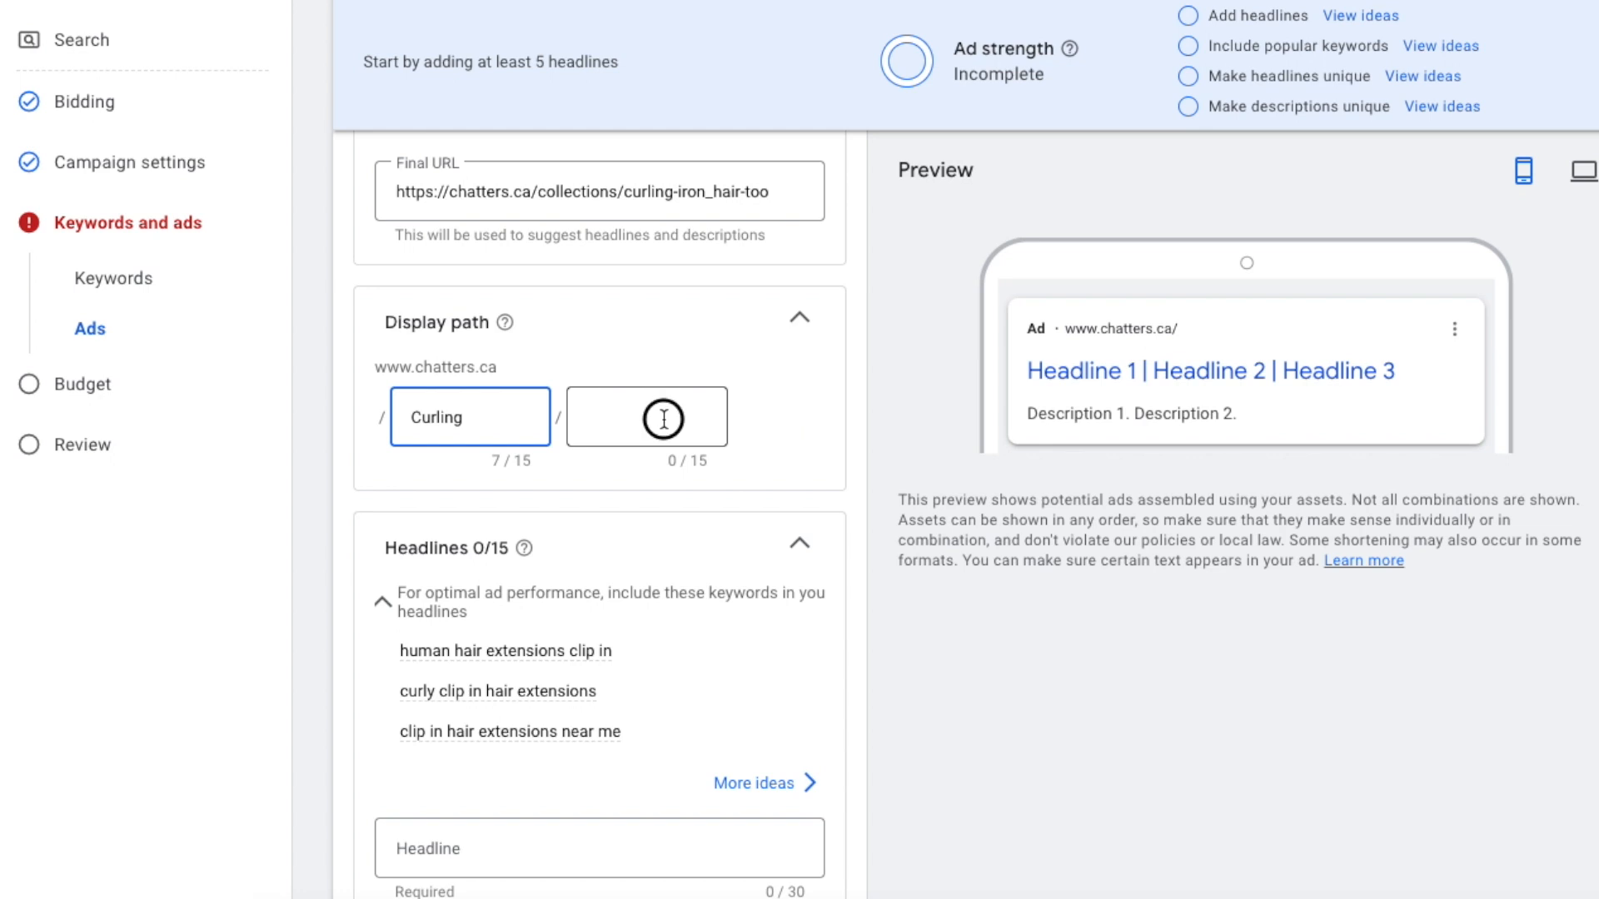
pyautogui.write('ron')
# - Compare the ad's headline section and its suggested keywords with the ad group's keyword list
pyautogui.scroll(-4, 592, 525)
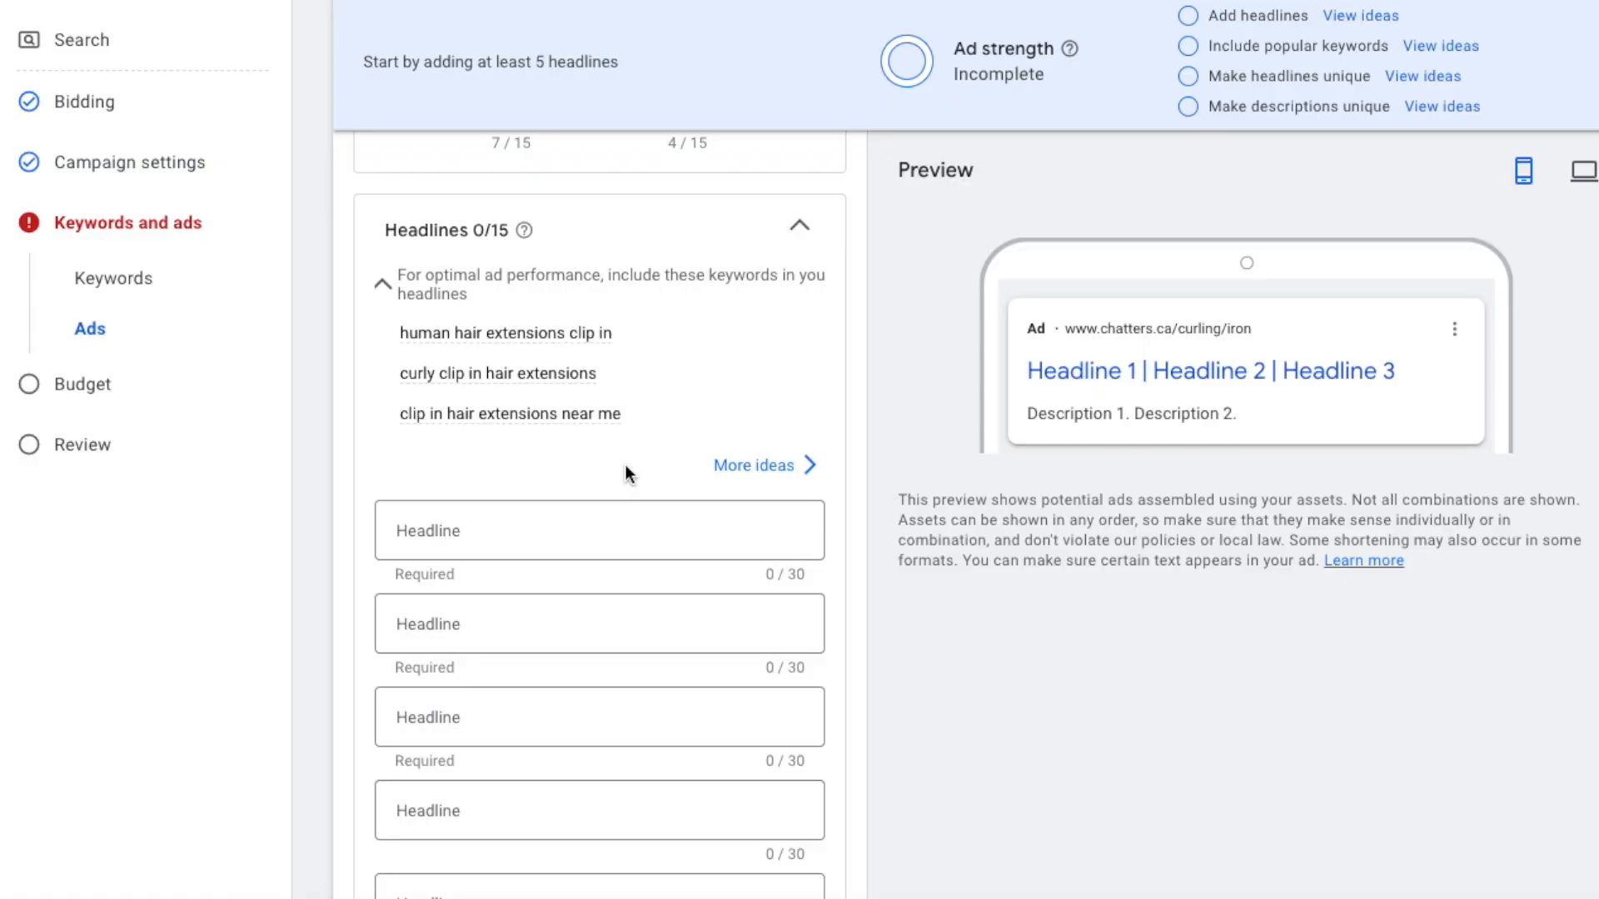
pyautogui.scroll(-2, 626, 464)
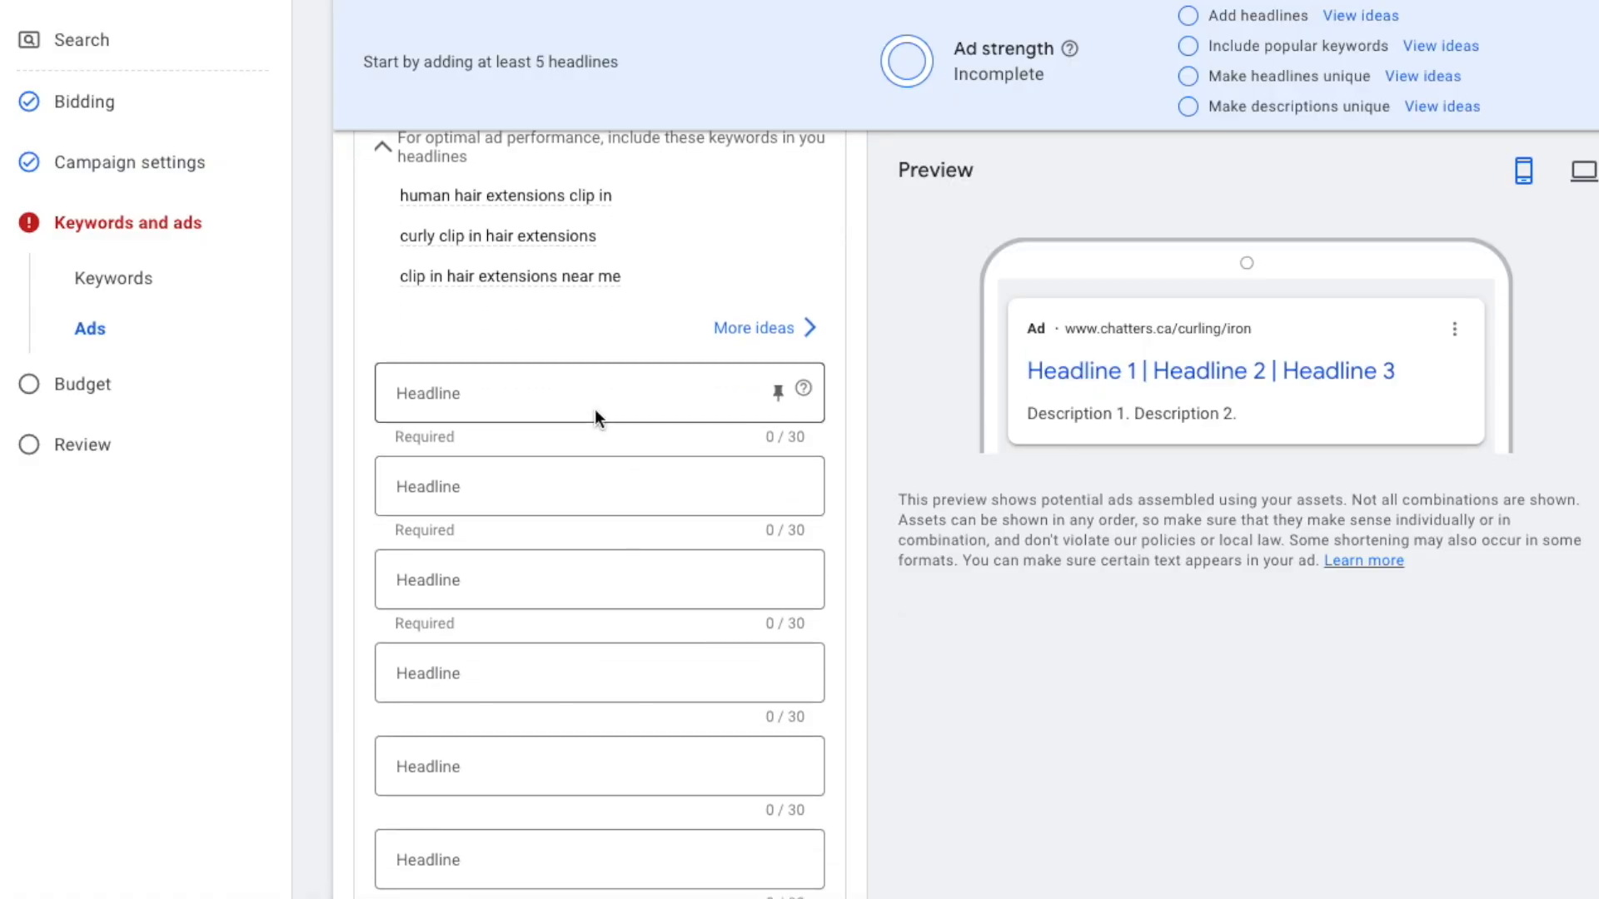
pyautogui.scroll(6, 522, 389)
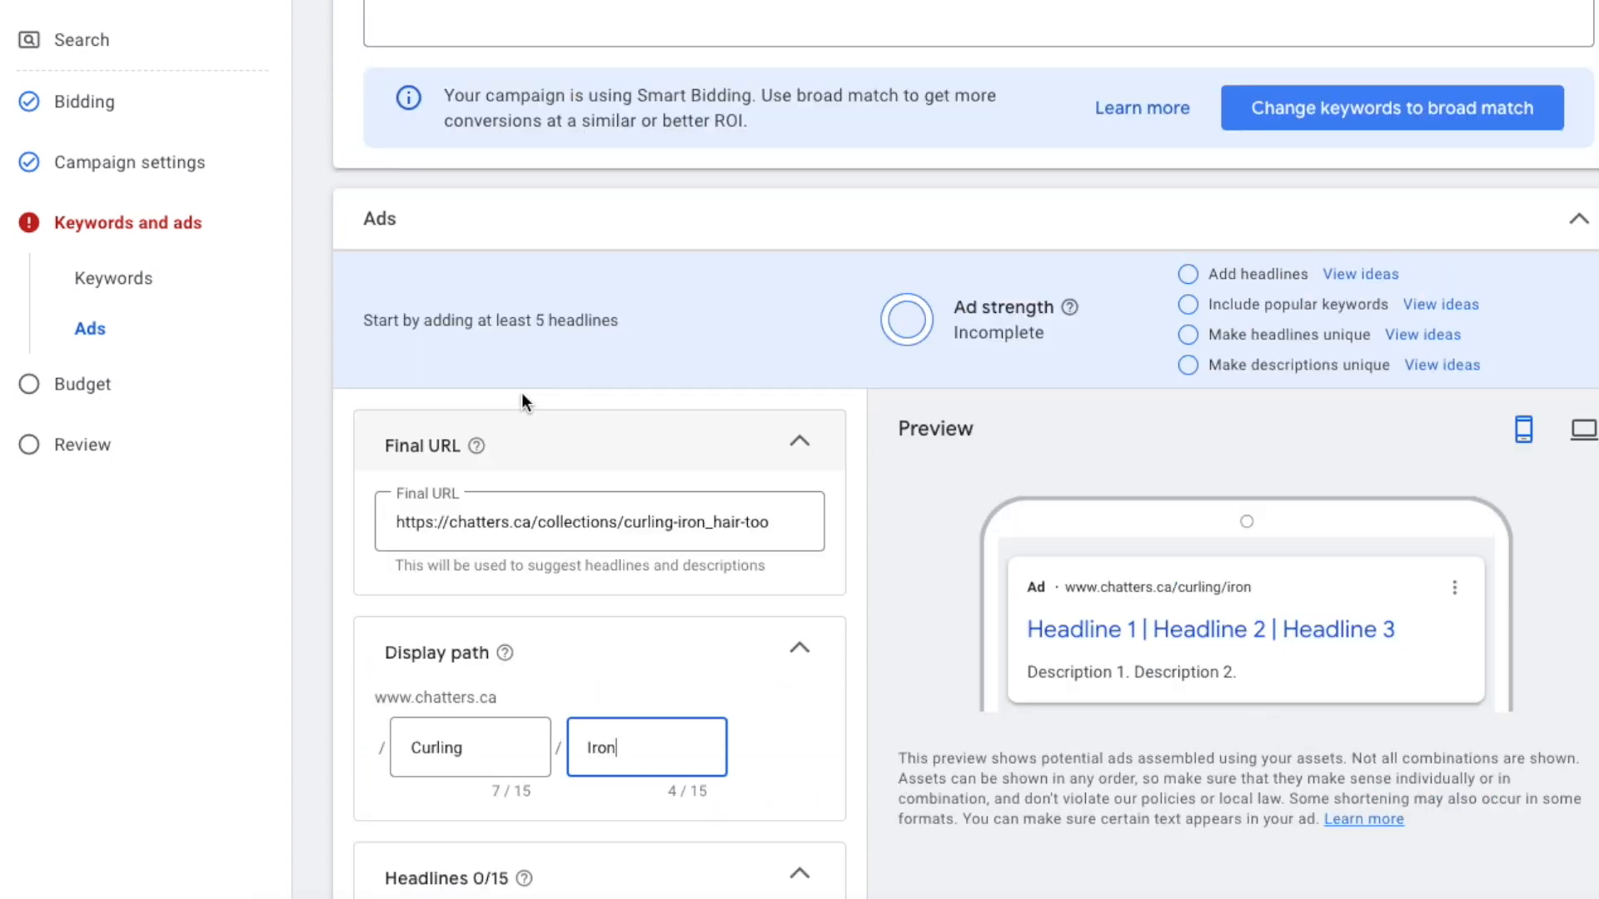
pyautogui.scroll(2, 522, 396)
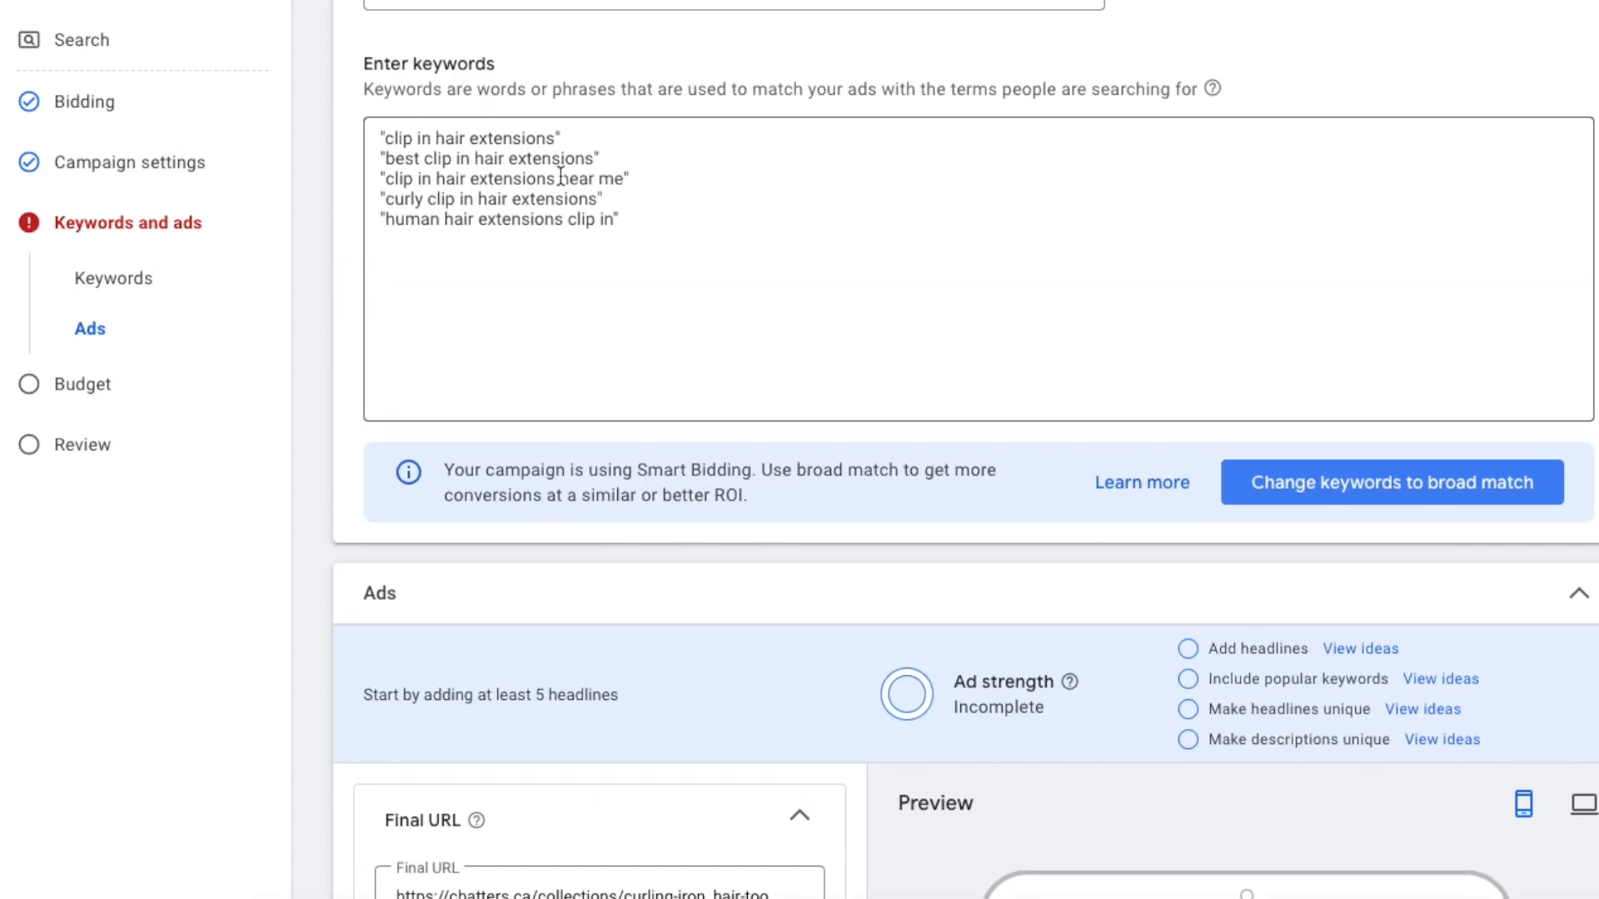
pyautogui.scroll(-8, 631, 595)
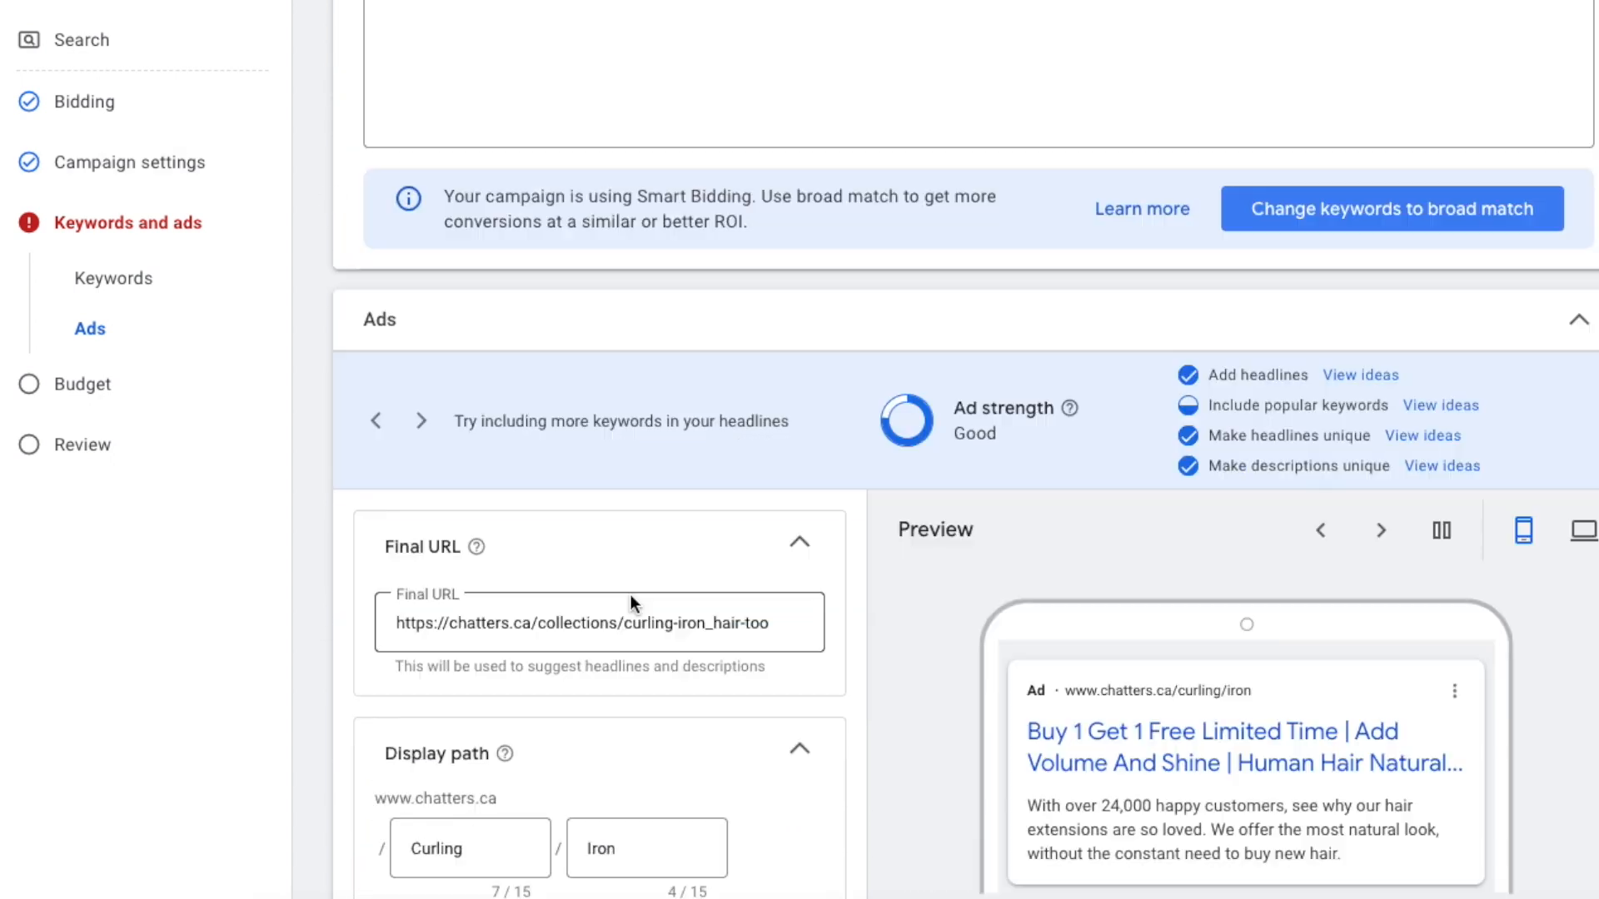
pyautogui.scroll(-4, 636, 594)
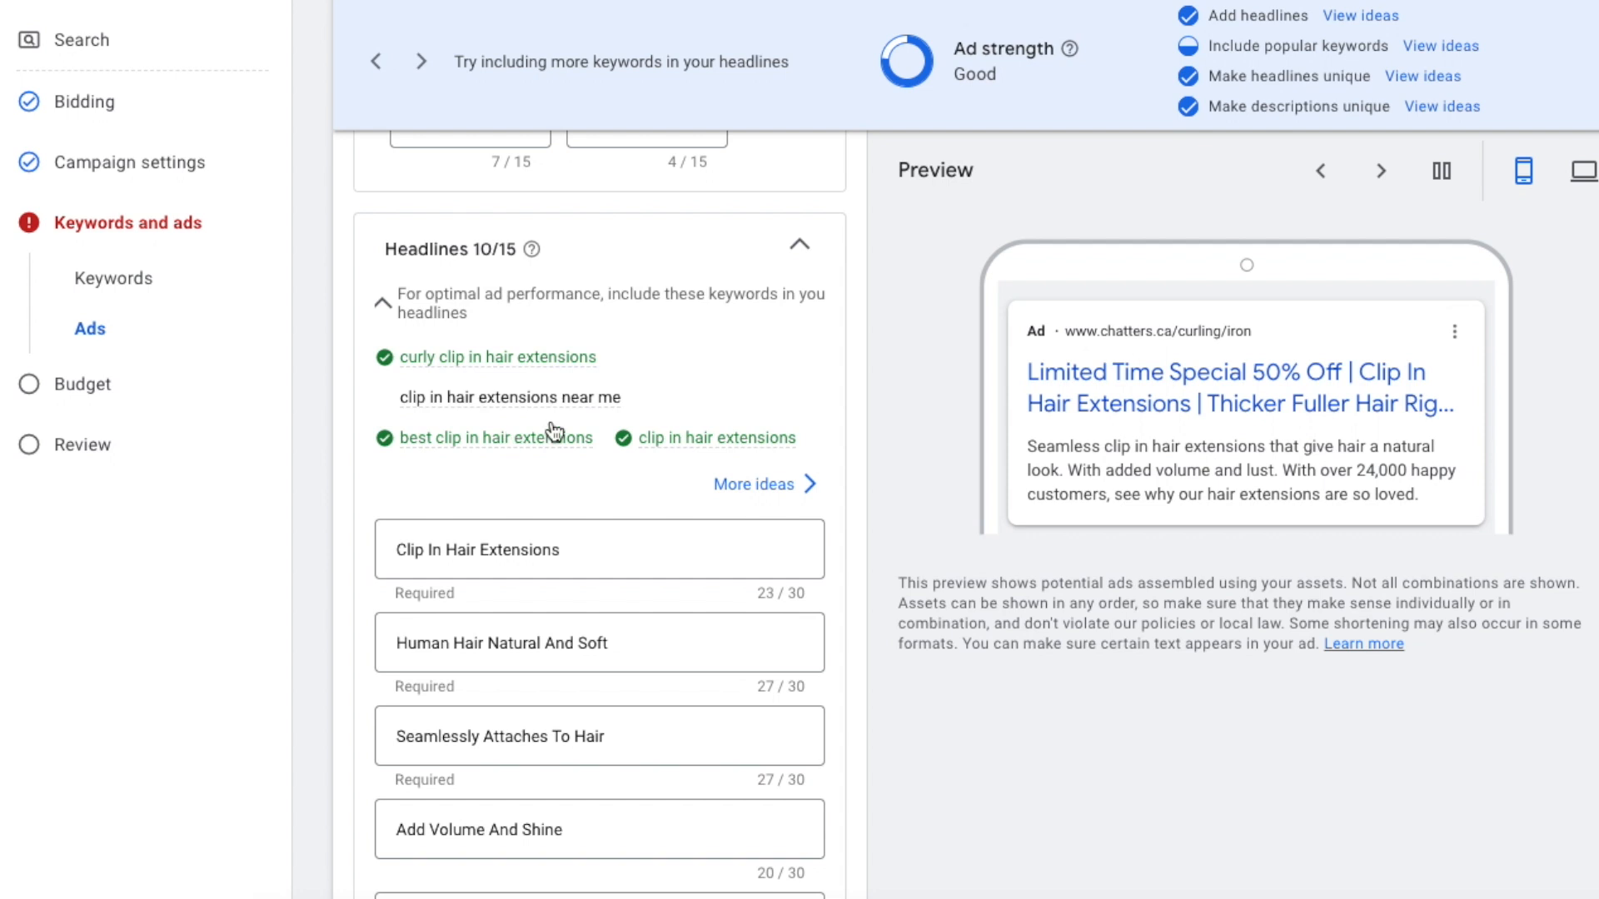
pyautogui.scroll(12, 569, 460)
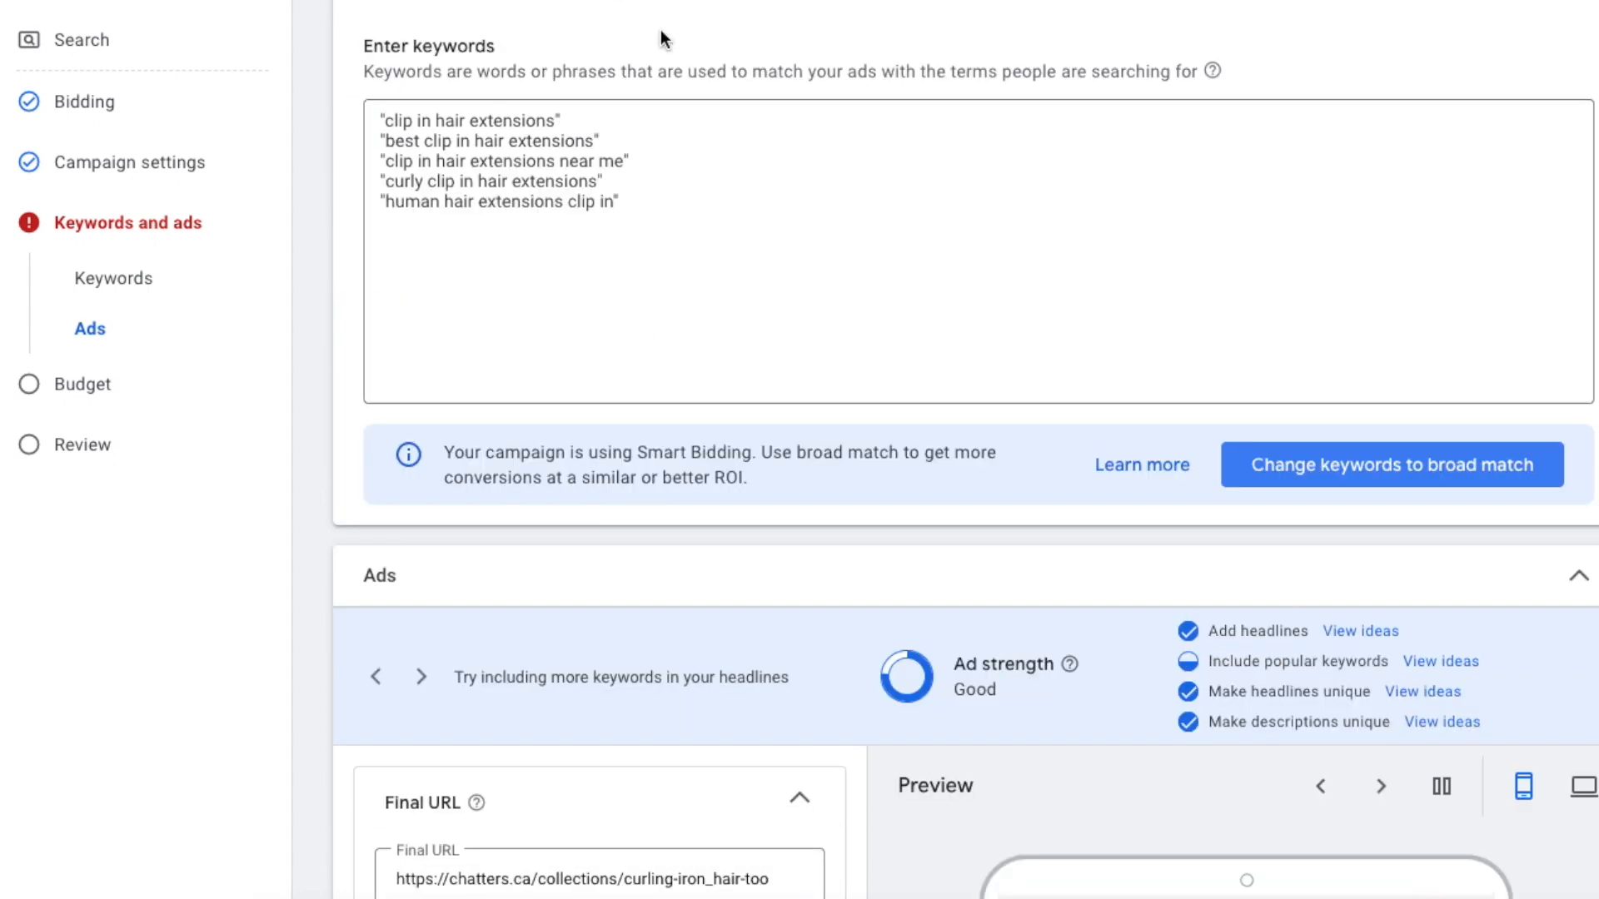
pyautogui.scroll(-7, 697, 306)
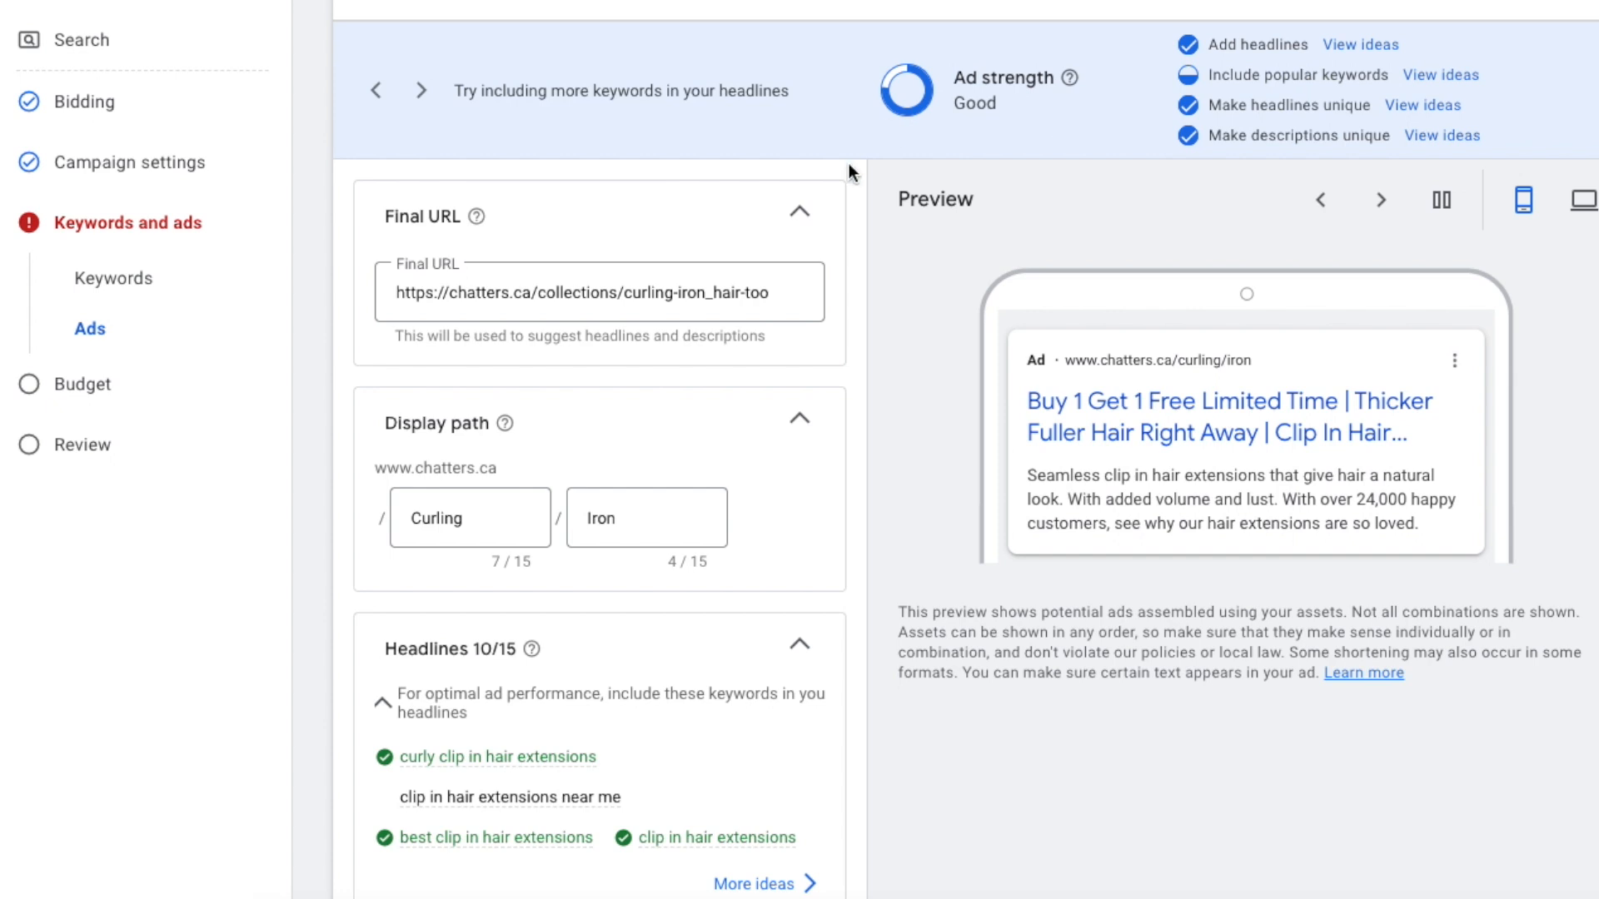
# - Read through the ad's headlines from Clip In Hair Extensions down to Easy Clip In Hair Extensions
pyautogui.scroll(-3, 866, 175)
pyautogui.scroll(-3, 766, 383)
pyautogui.scroll(-2, 714, 460)
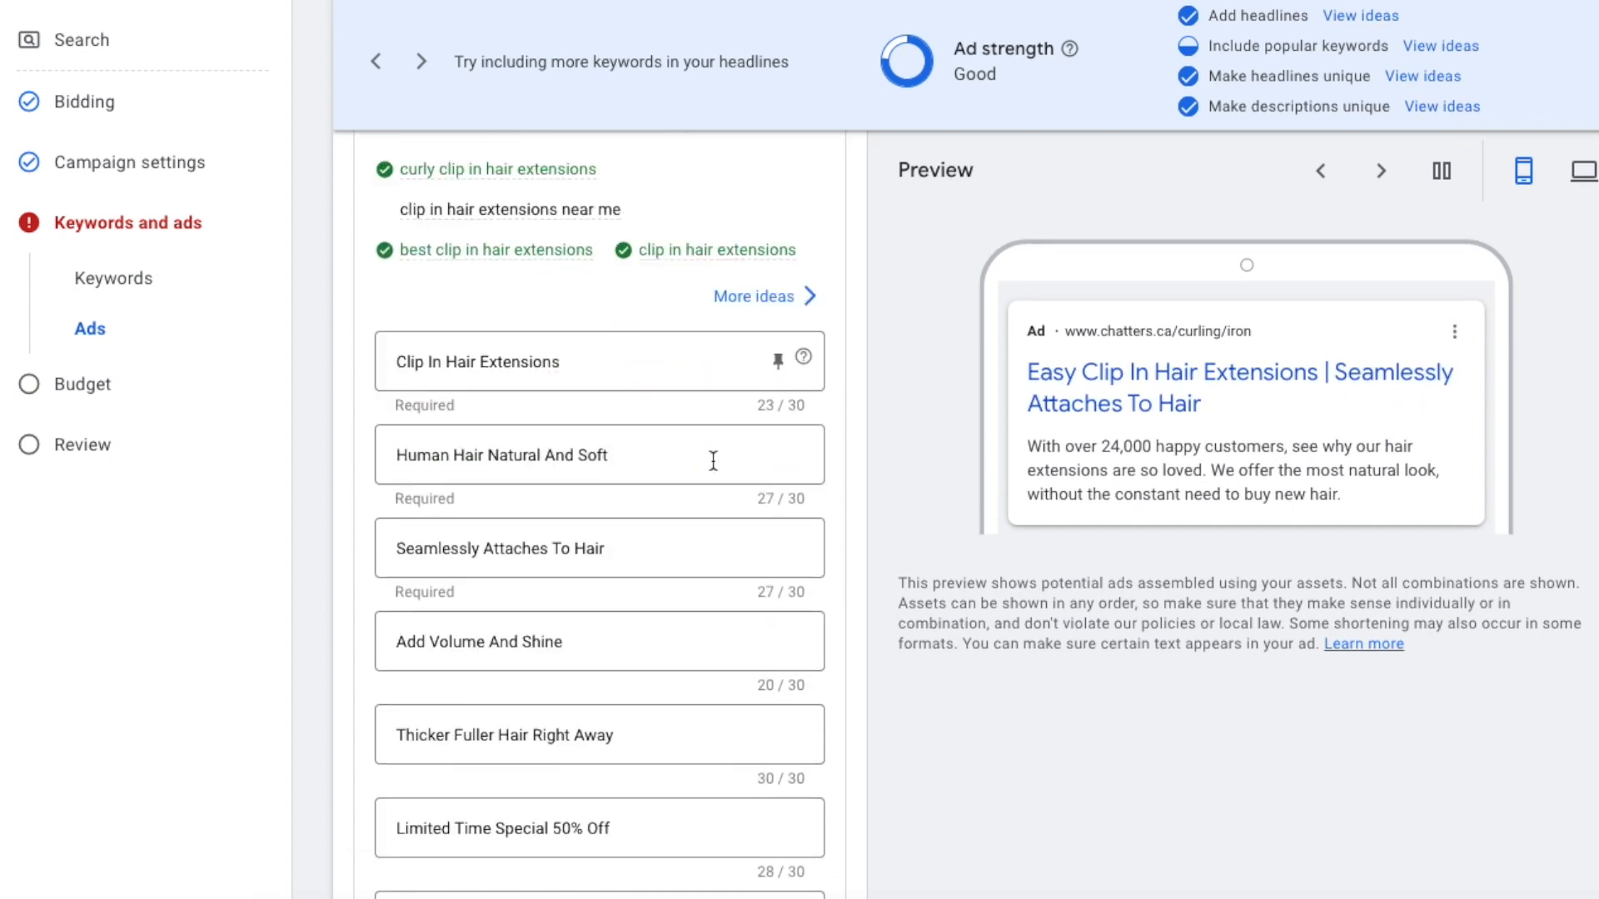
pyautogui.scroll(-1, 714, 460)
pyautogui.scroll(-1, 585, 534)
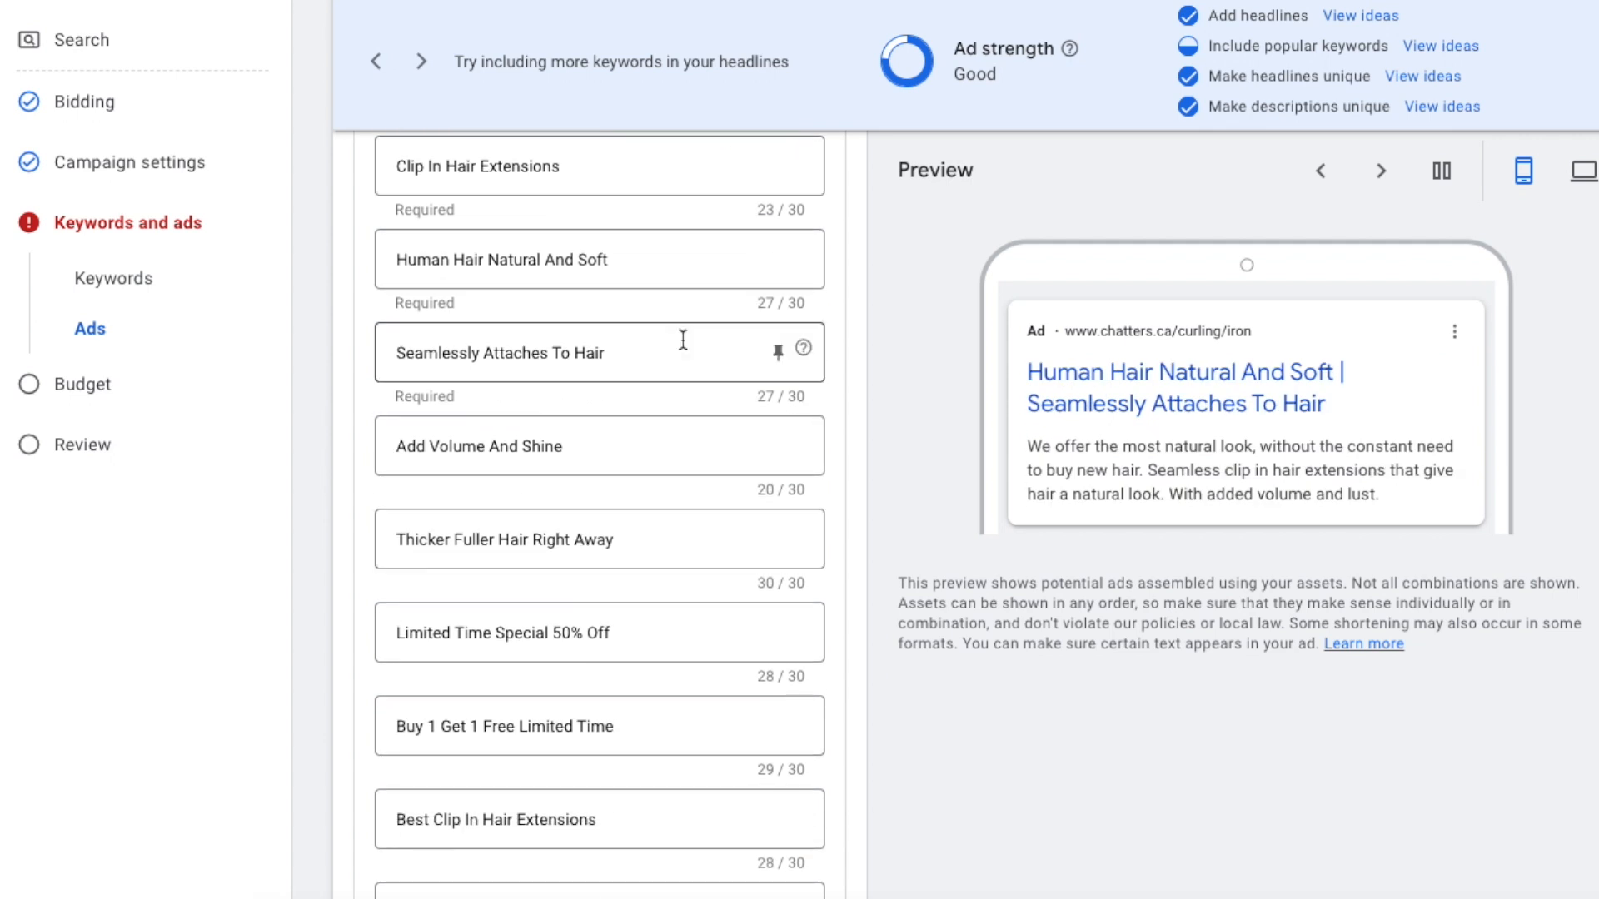
pyautogui.scroll(-1, 583, 380)
pyautogui.scroll(-2, 621, 413)
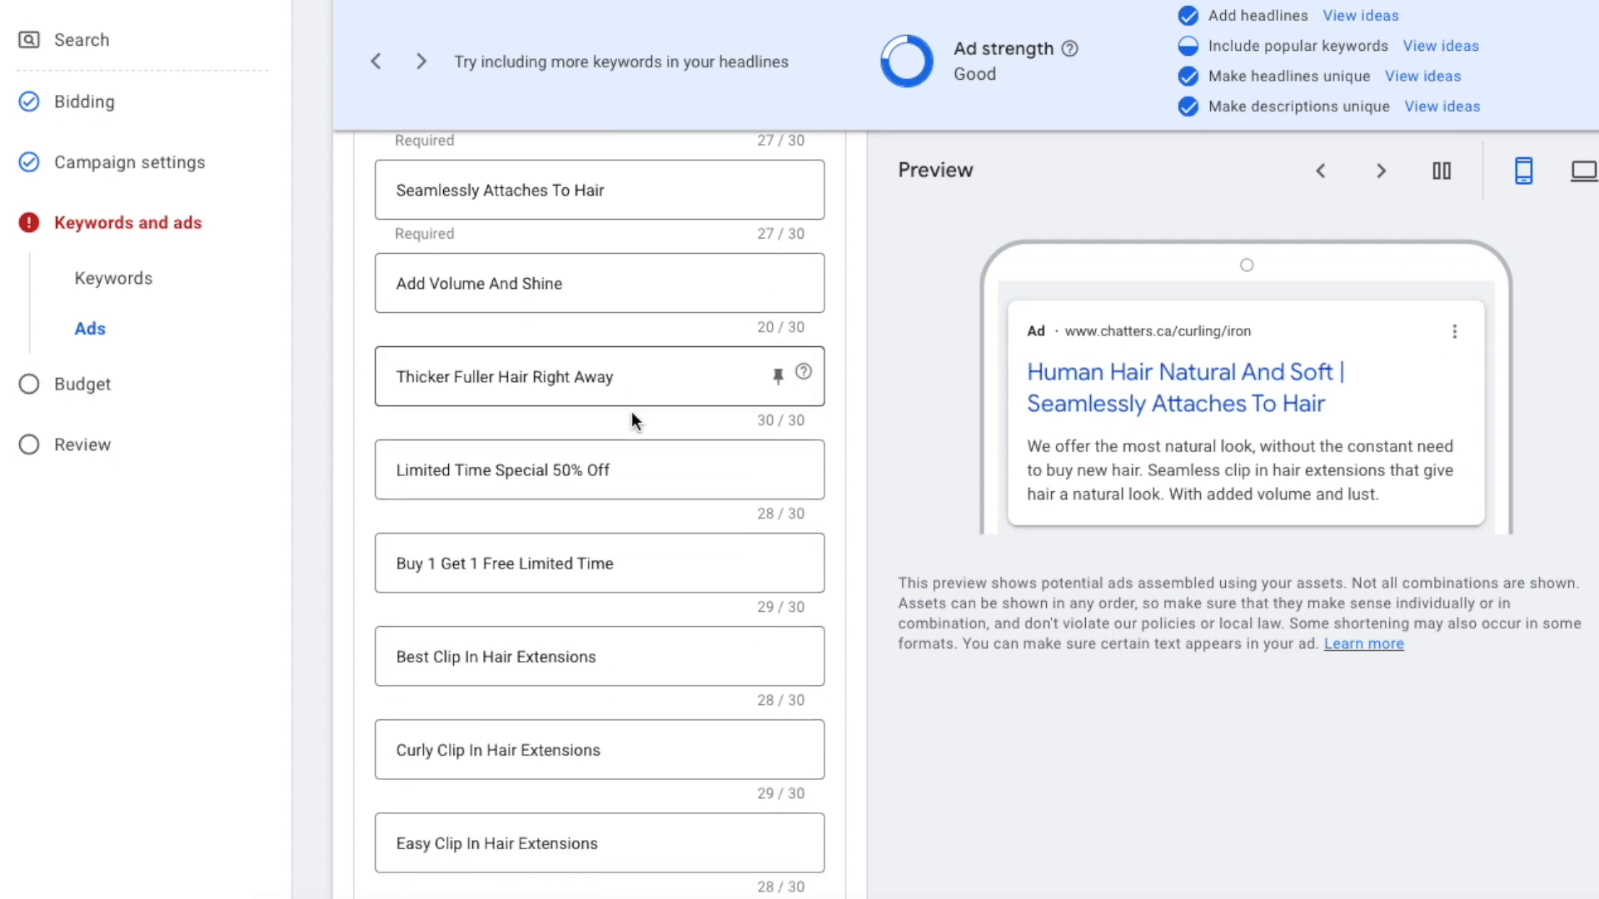
# - Pin the headline "Limited Time Special 50% Off" to position 2, and set it back to show in any unpinned position
pyautogui.scroll(1, 627, 463)
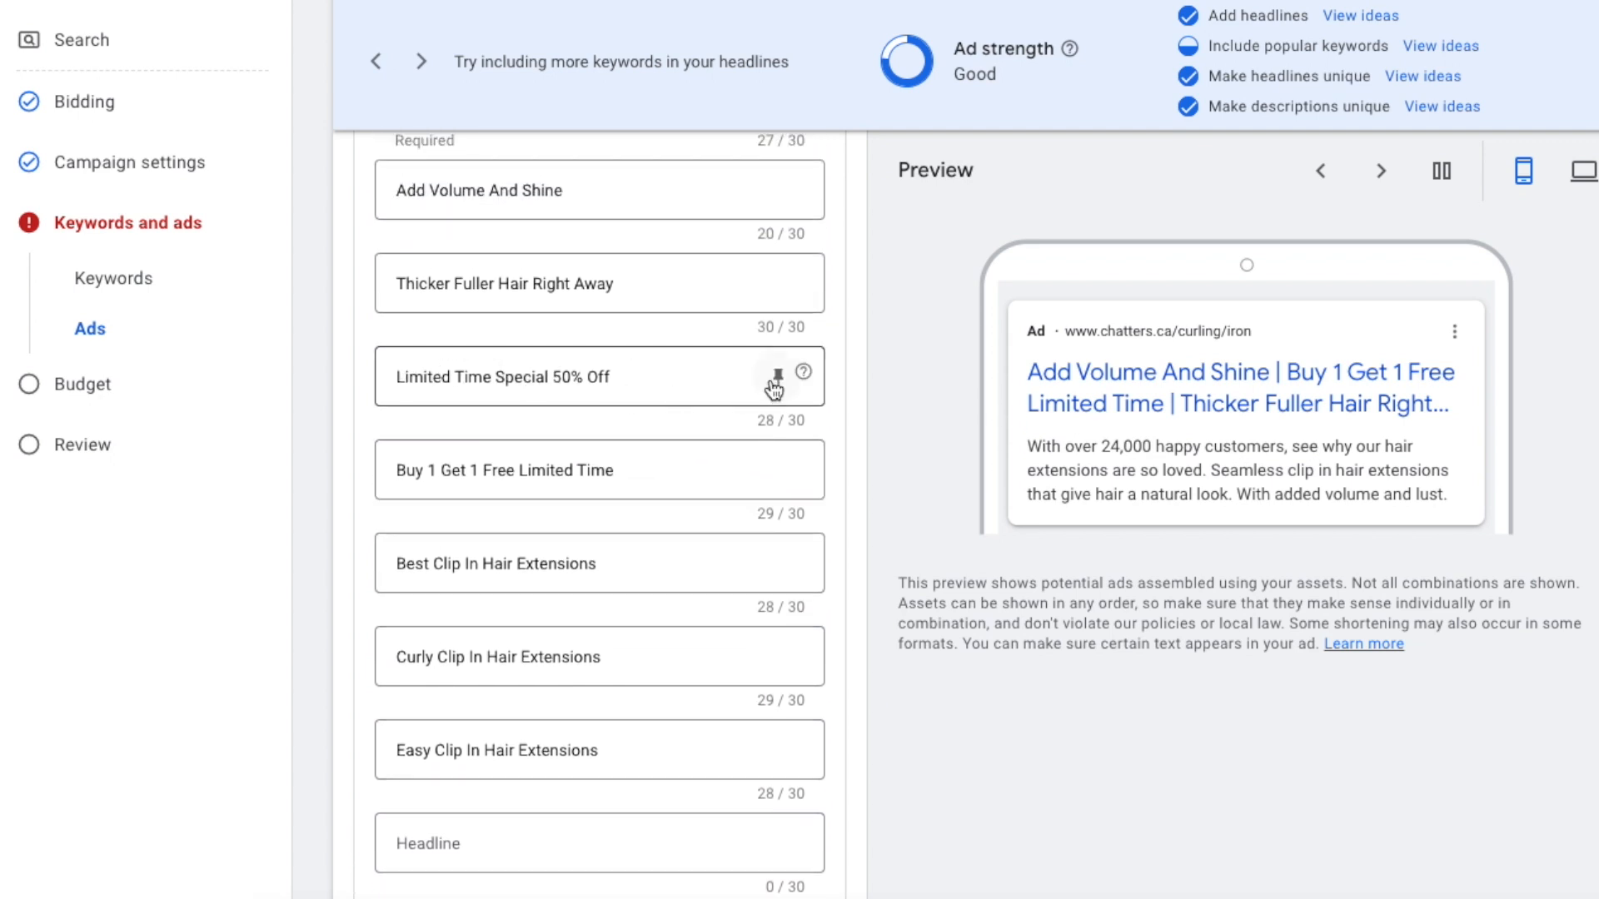
pyautogui.click(776, 377)
pyautogui.click(963, 712)
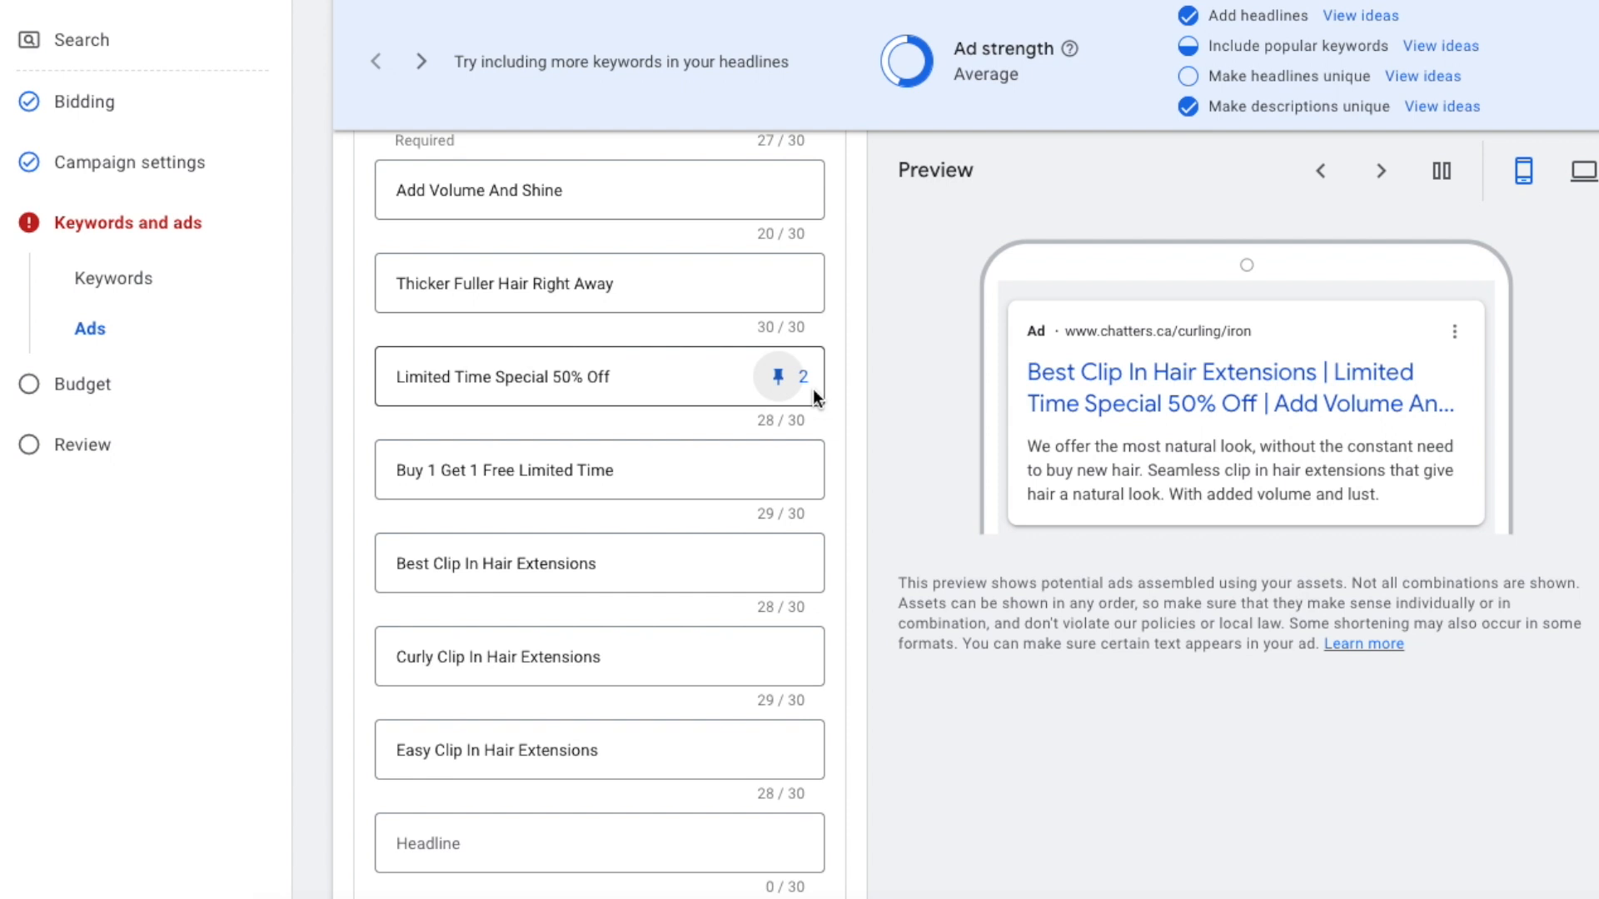
pyautogui.click(778, 378)
pyautogui.click(916, 412)
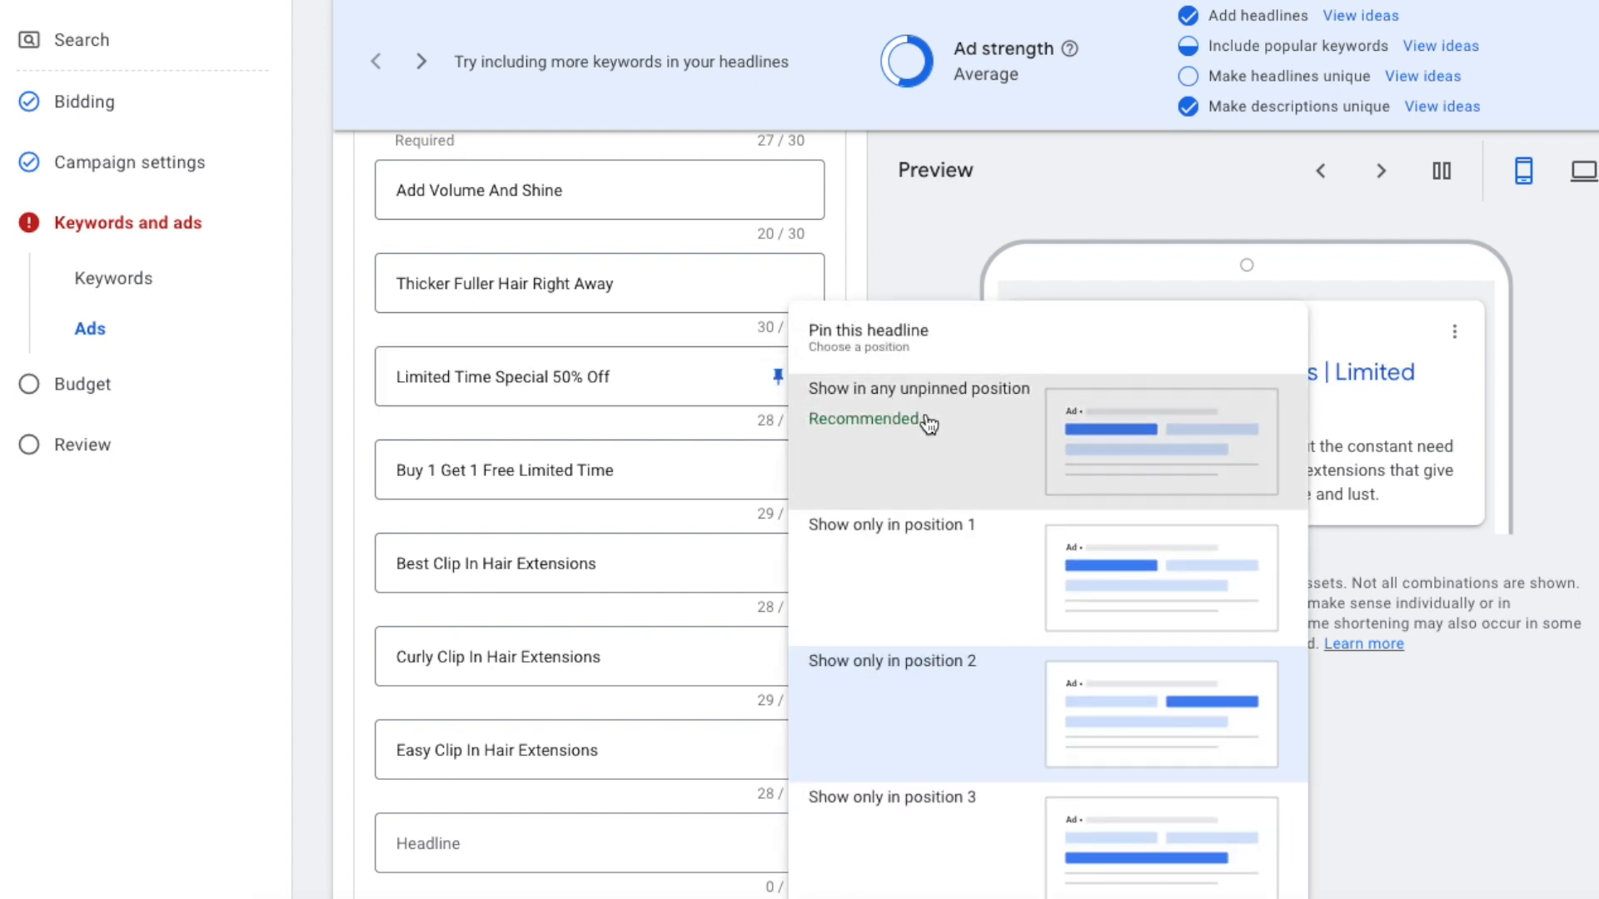
pyautogui.scroll(3, 695, 648)
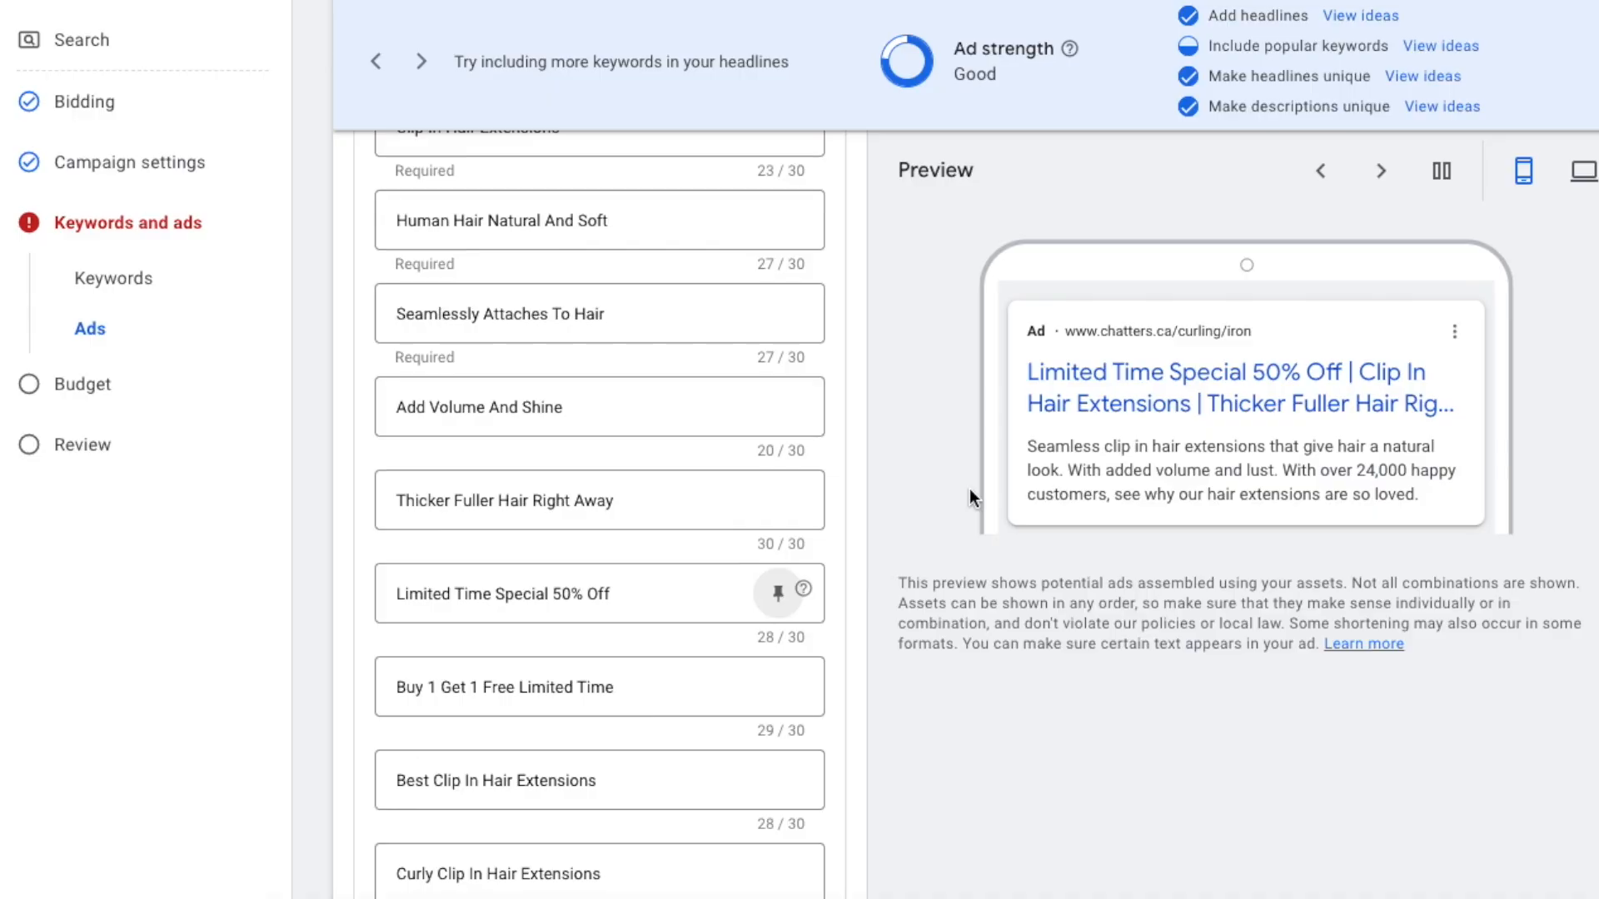
pyautogui.scroll(2, 837, 366)
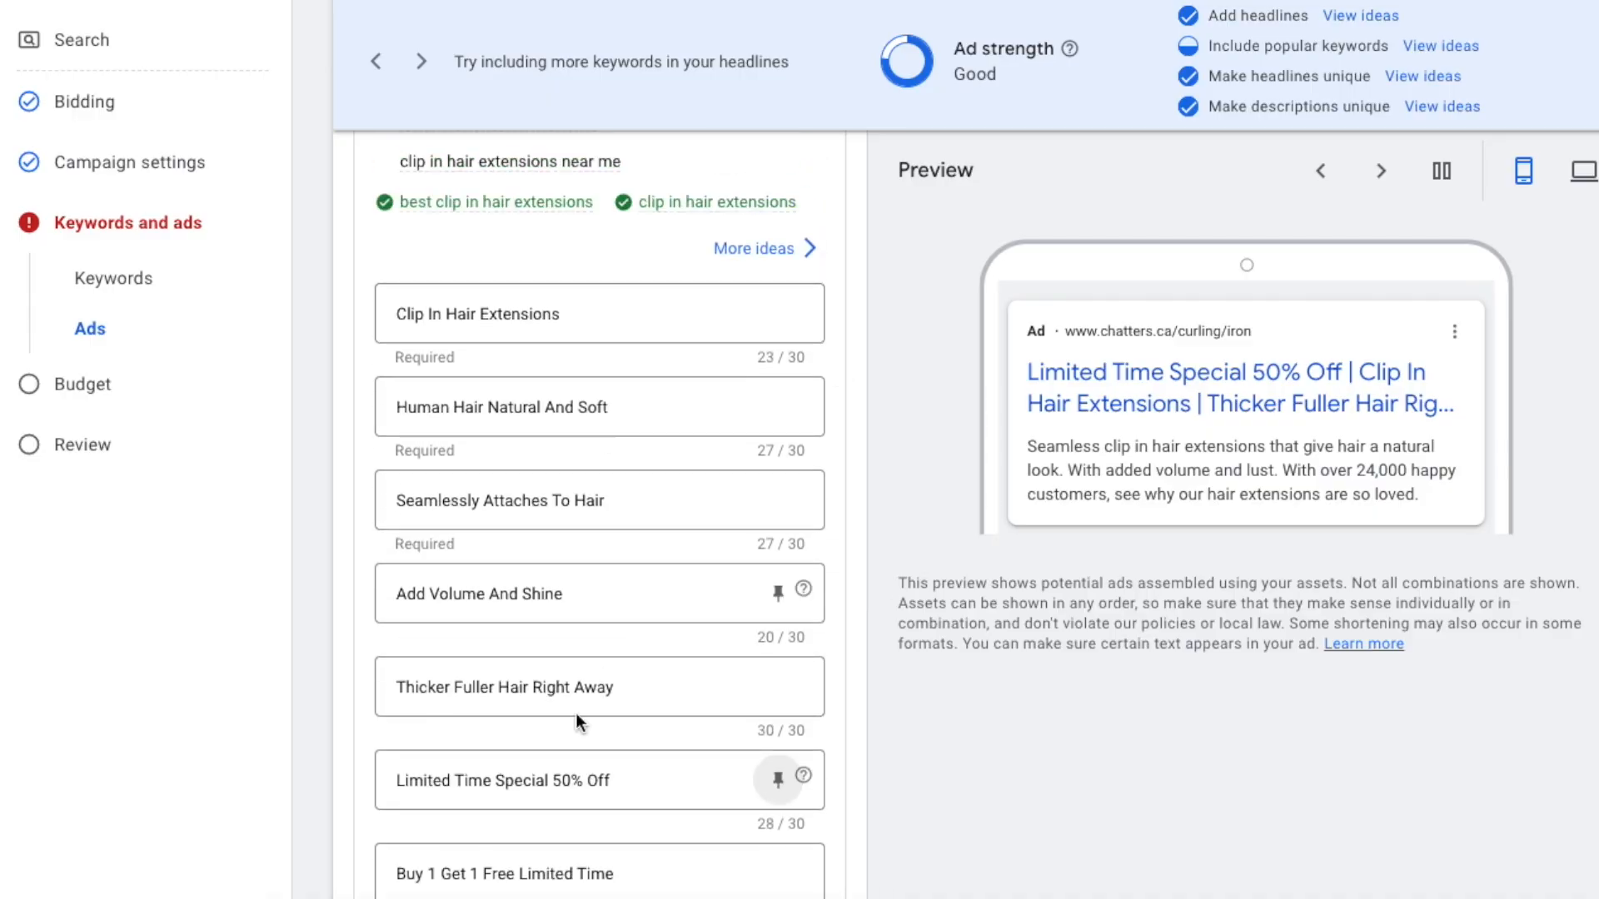
# - Review the ad's three descriptions, headlines, final URL and display path, down to its image and sitelink sections
pyautogui.scroll(-12, 1074, 716)
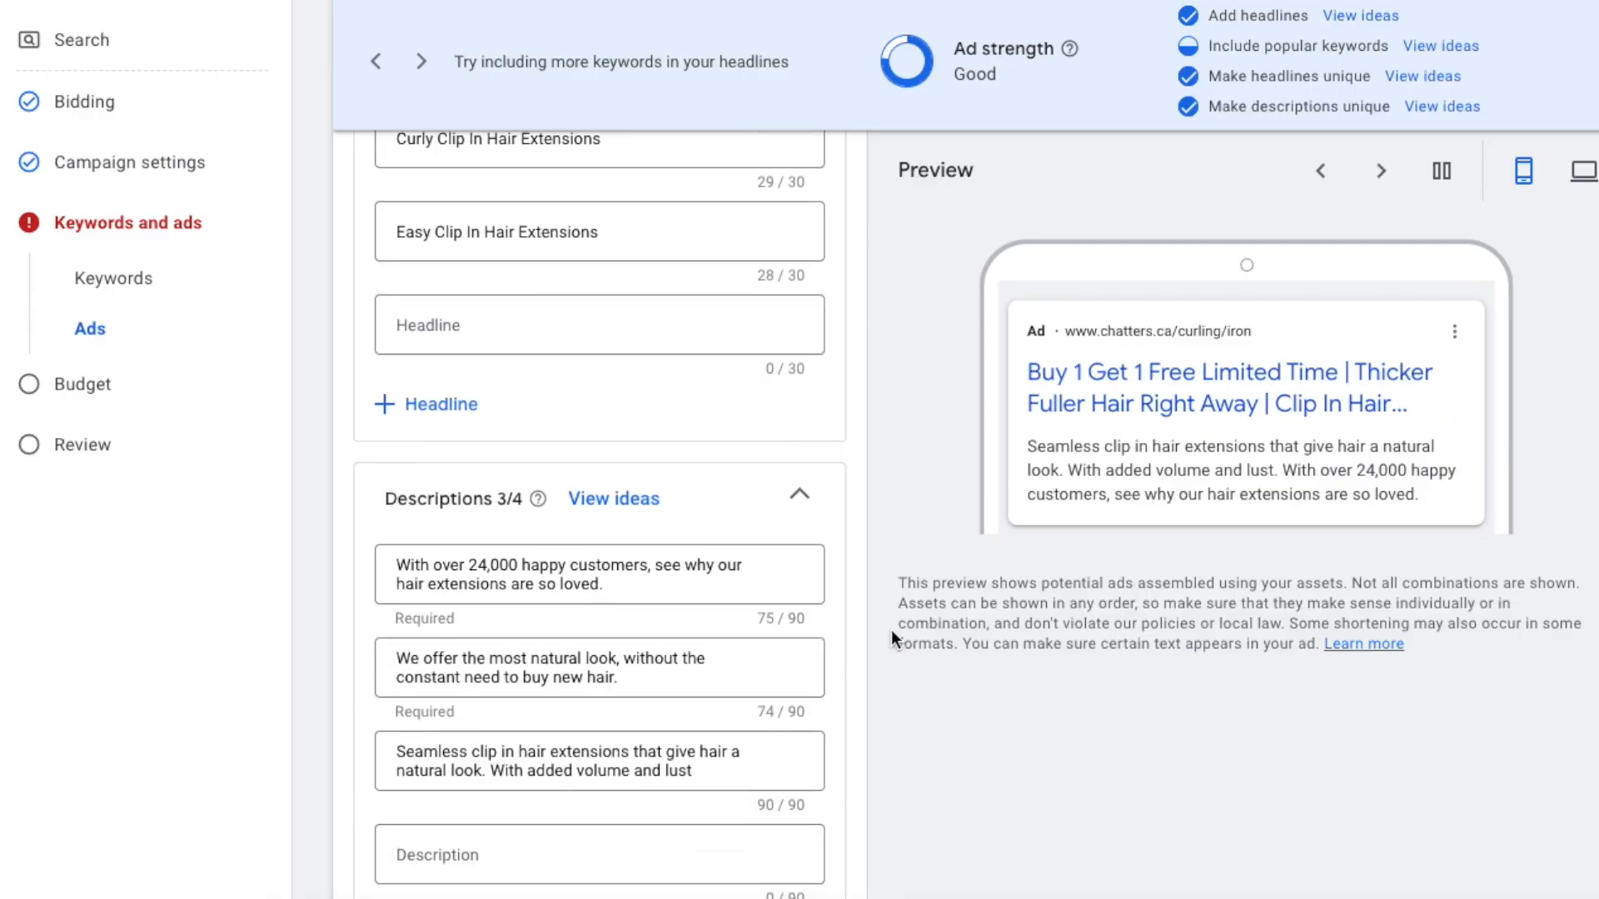
pyautogui.scroll(-1, 851, 554)
pyautogui.scroll(-7, 851, 553)
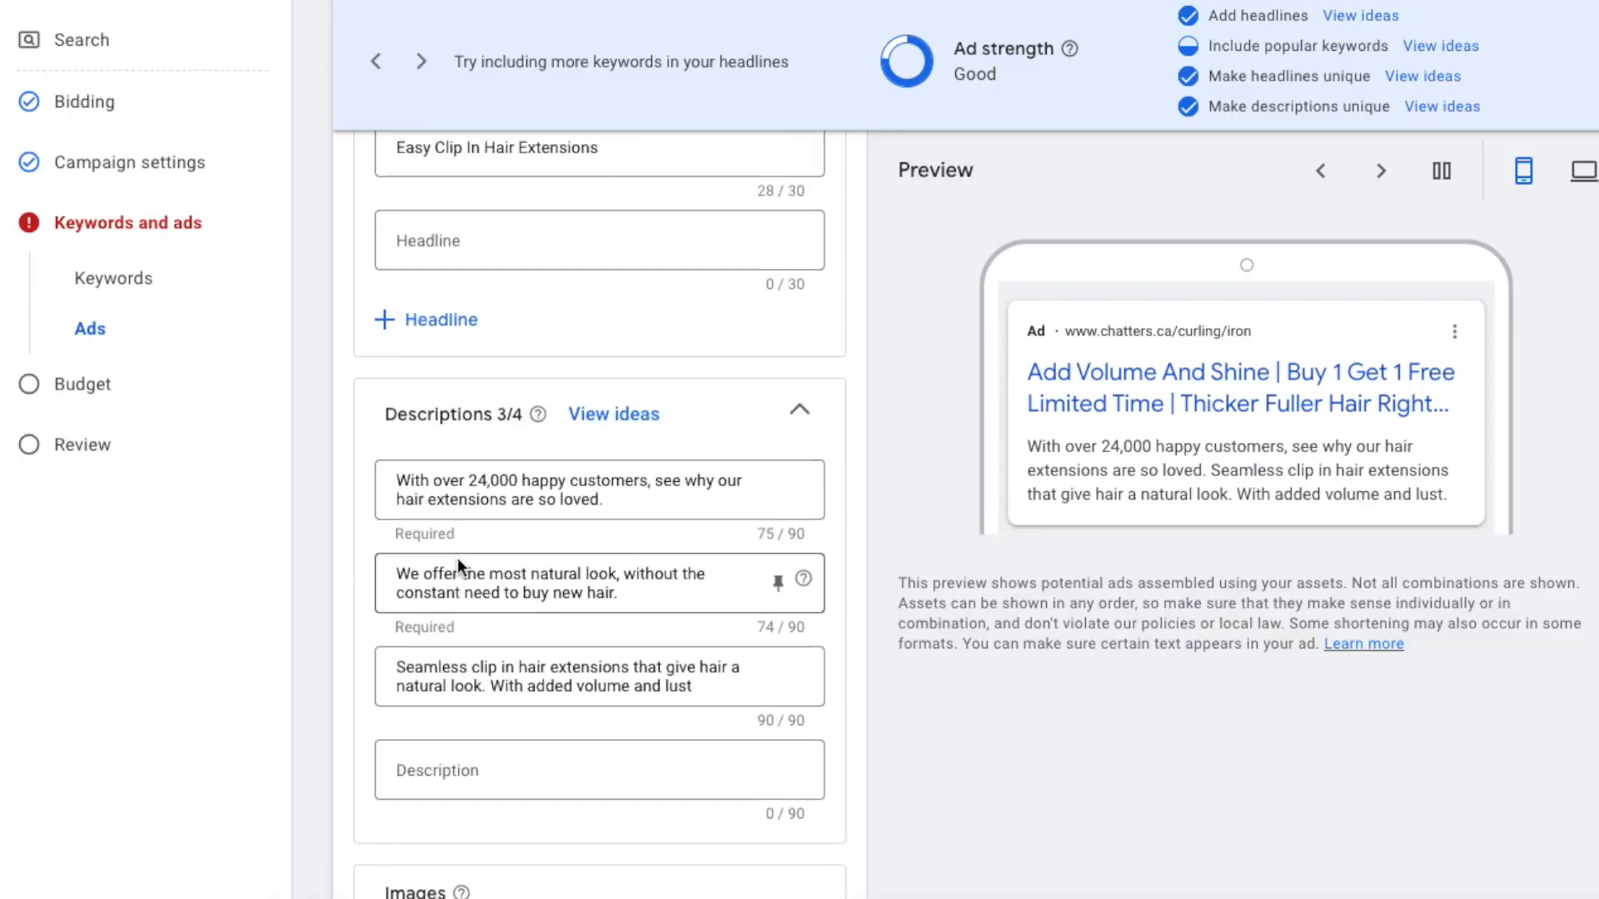
pyautogui.scroll(5, 457, 557)
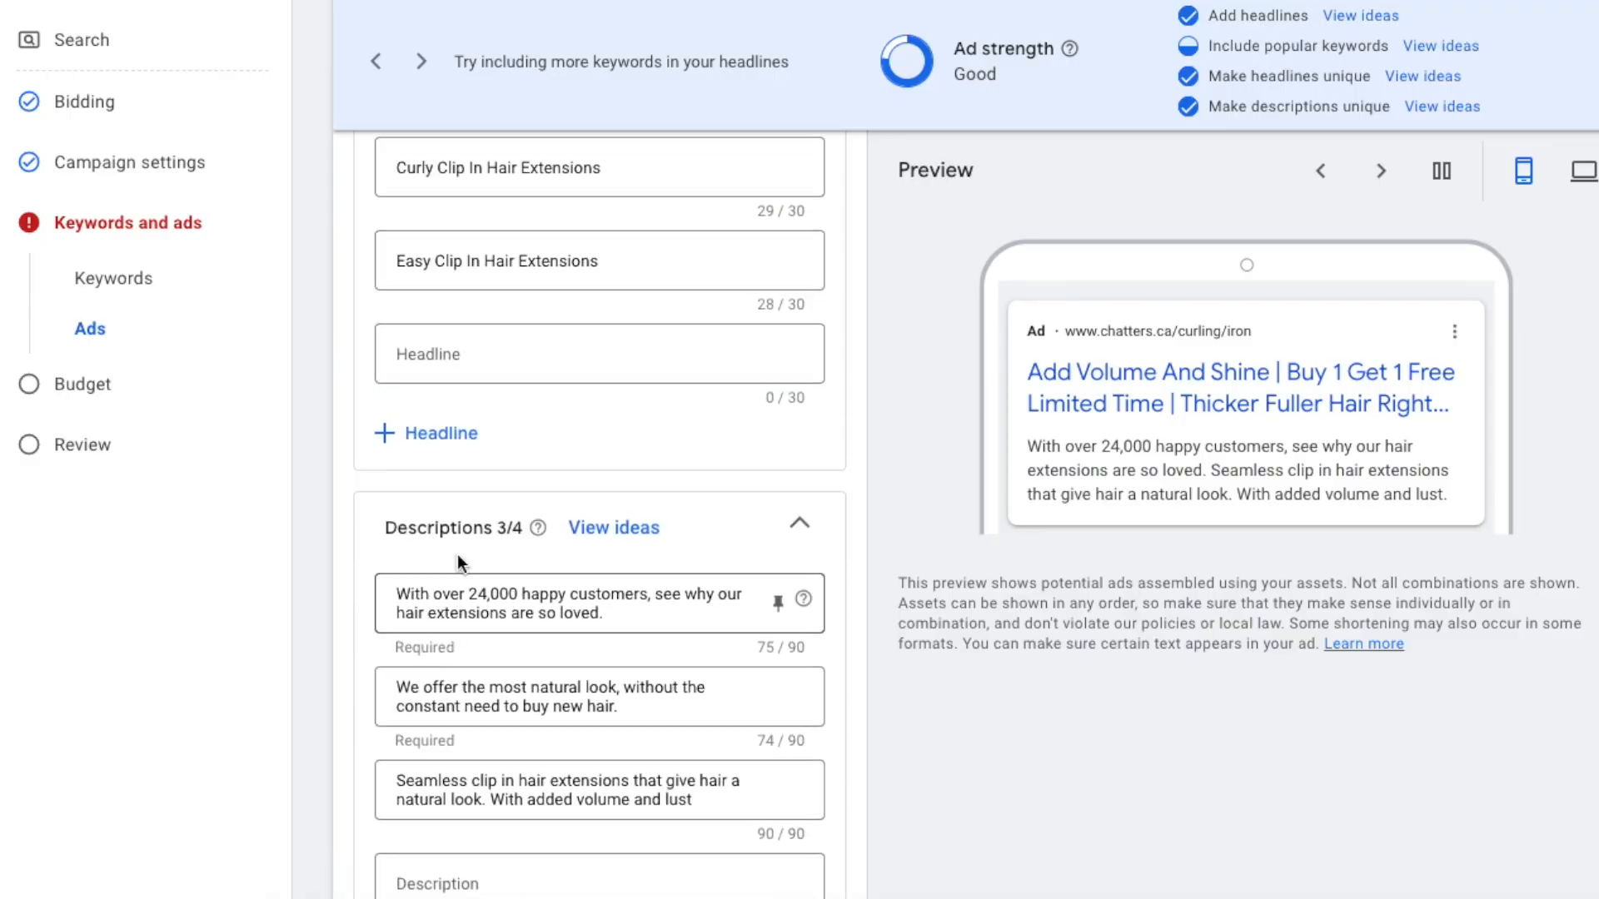
pyautogui.scroll(10, 457, 556)
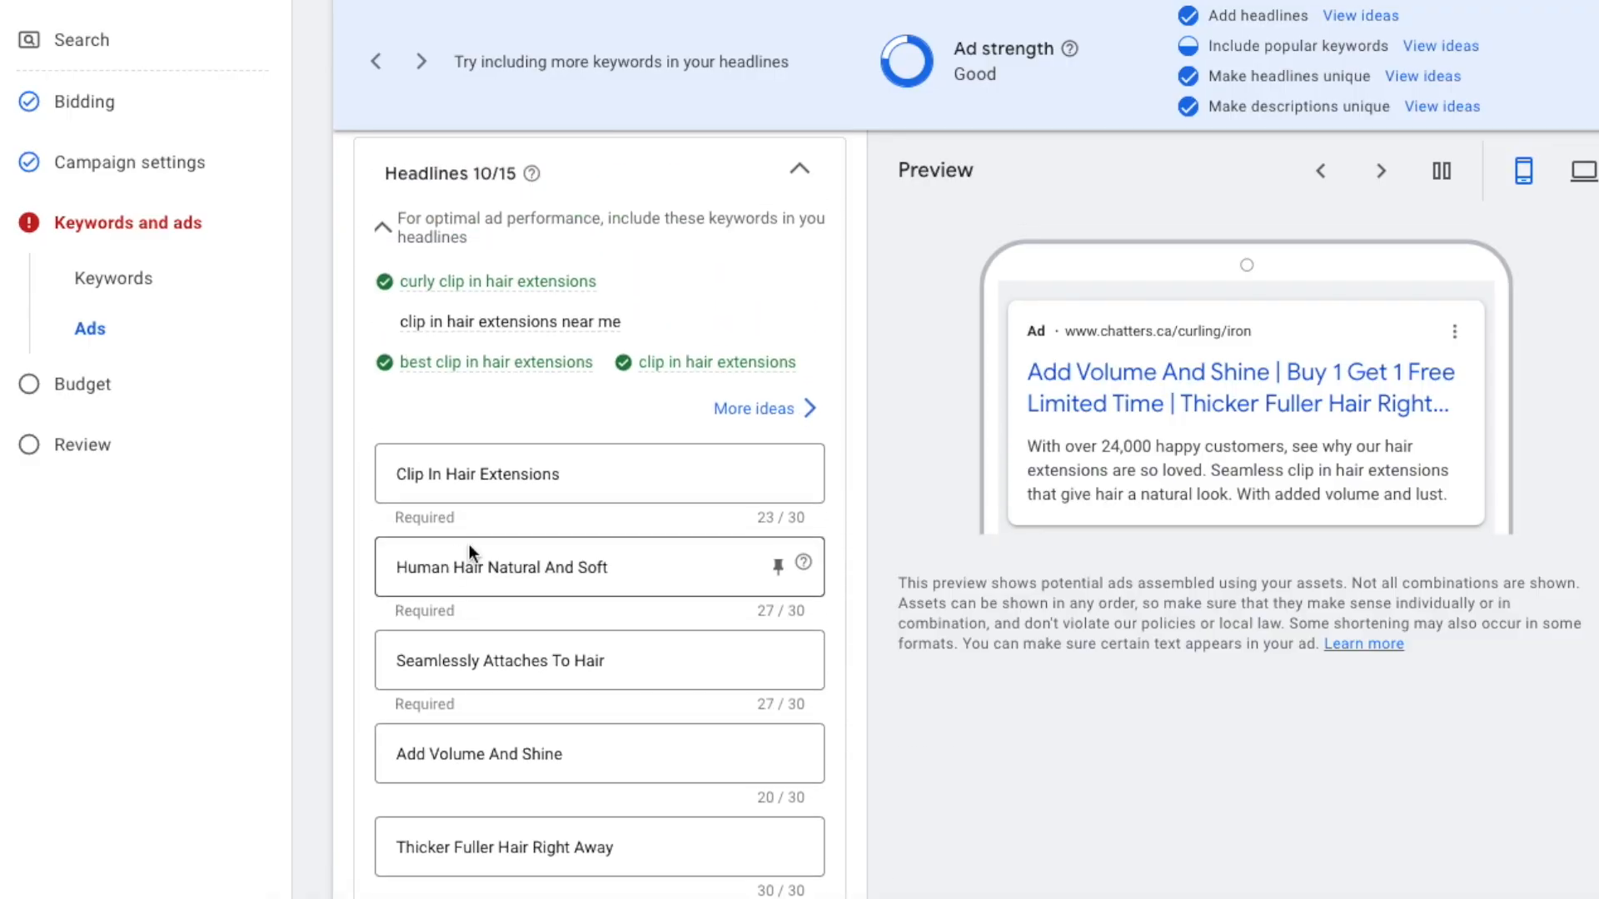
pyautogui.scroll(5, 592, 321)
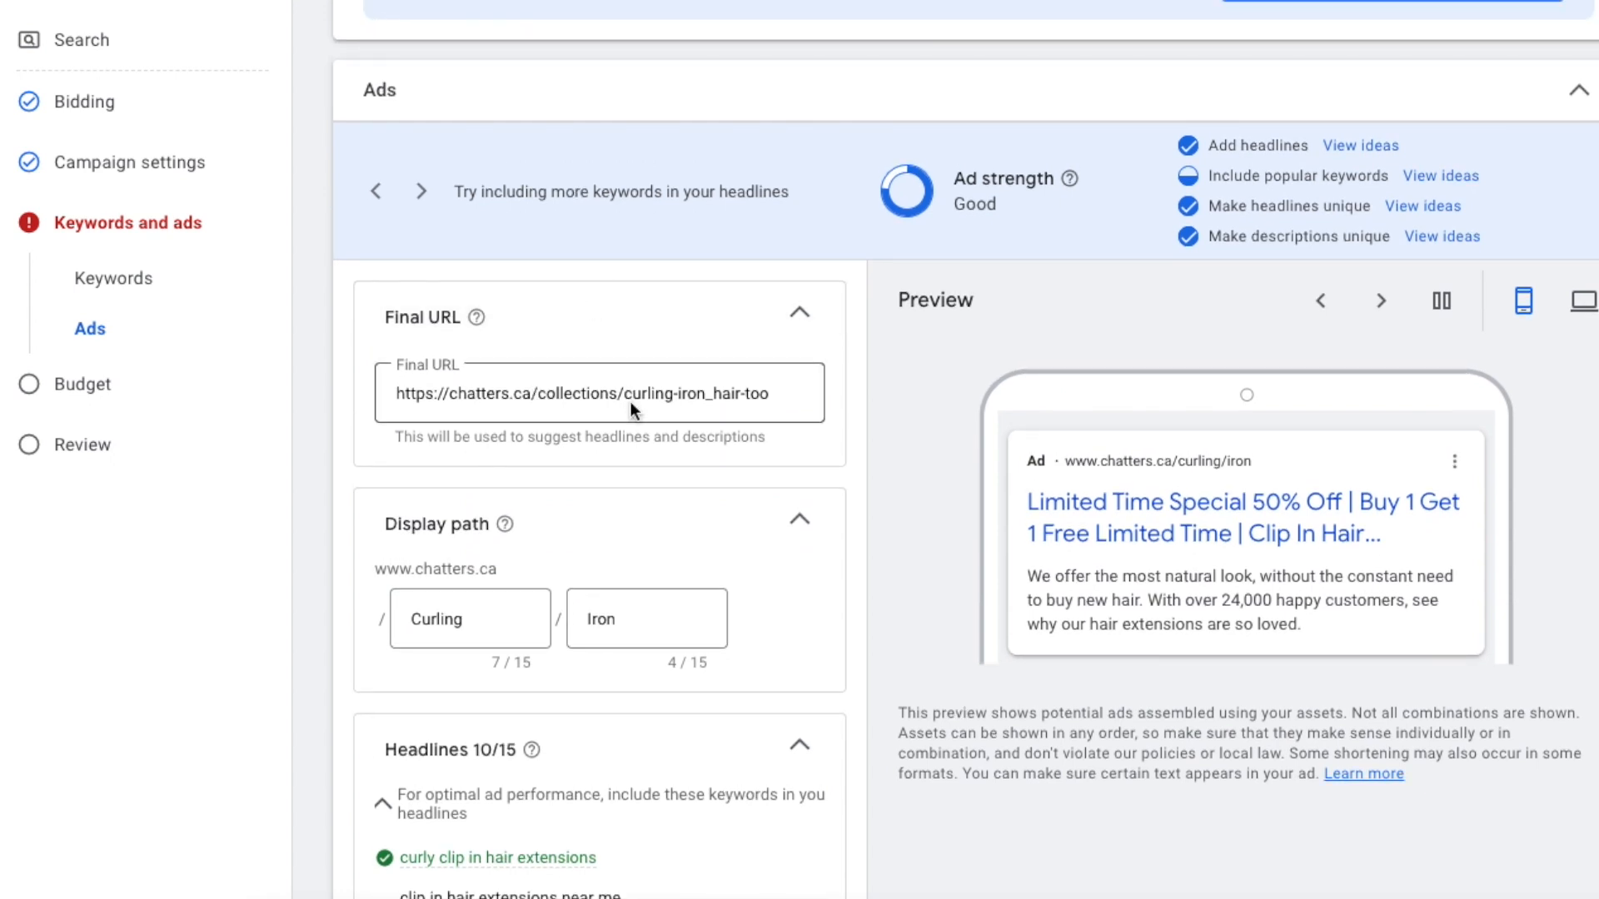
pyautogui.scroll(-2, 630, 402)
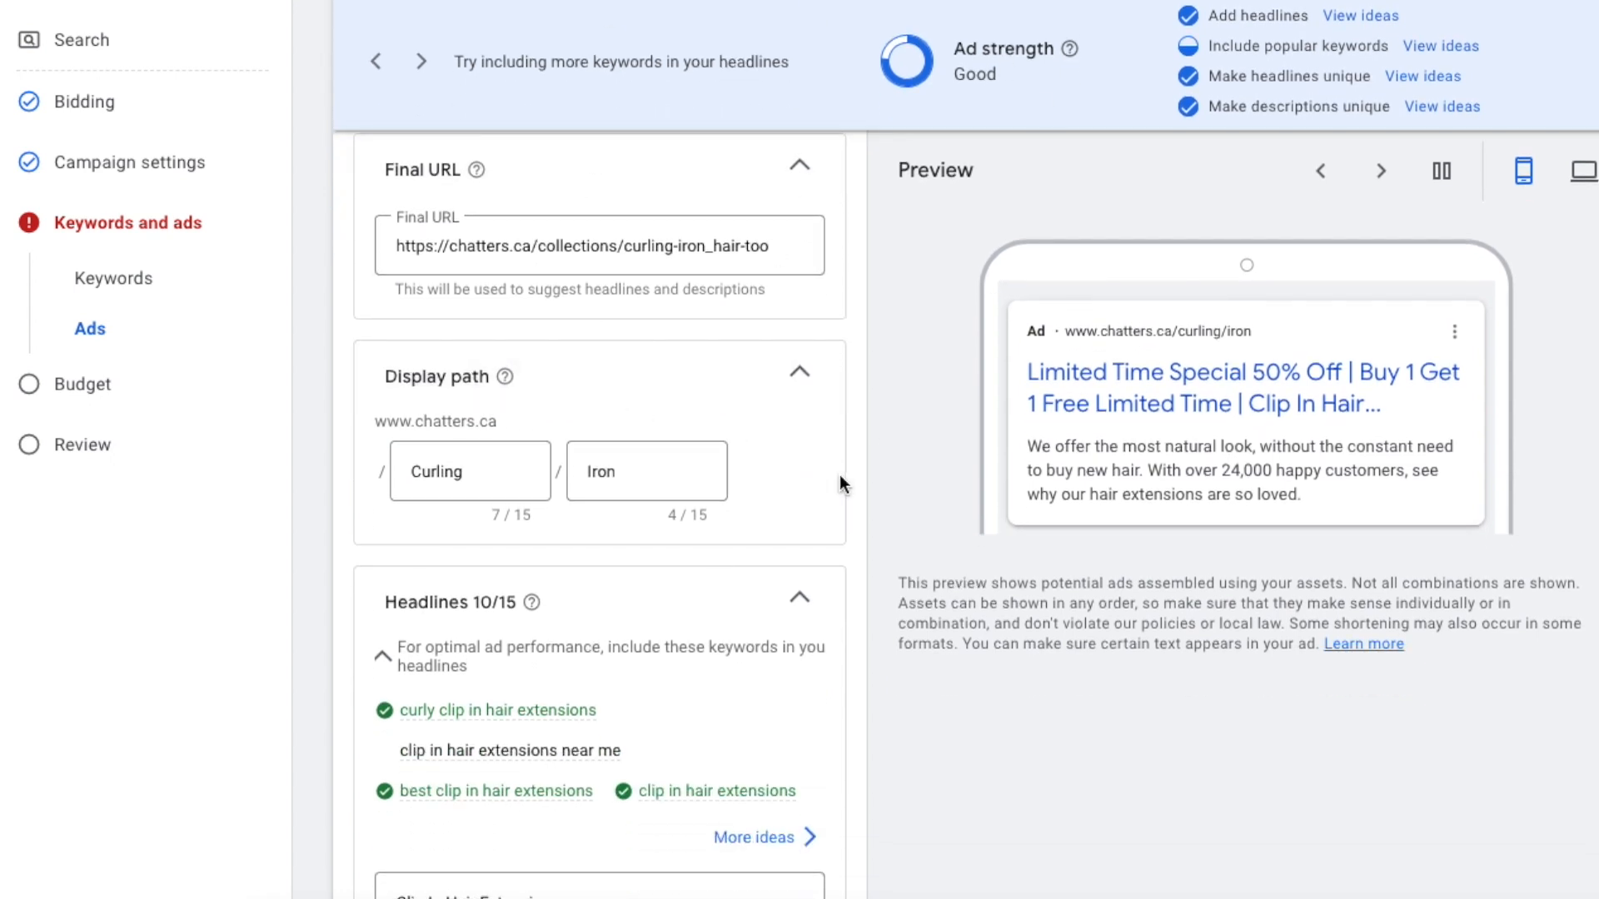
pyautogui.scroll(11, 839, 475)
pyautogui.scroll(-16, 839, 474)
pyautogui.scroll(-18, 839, 475)
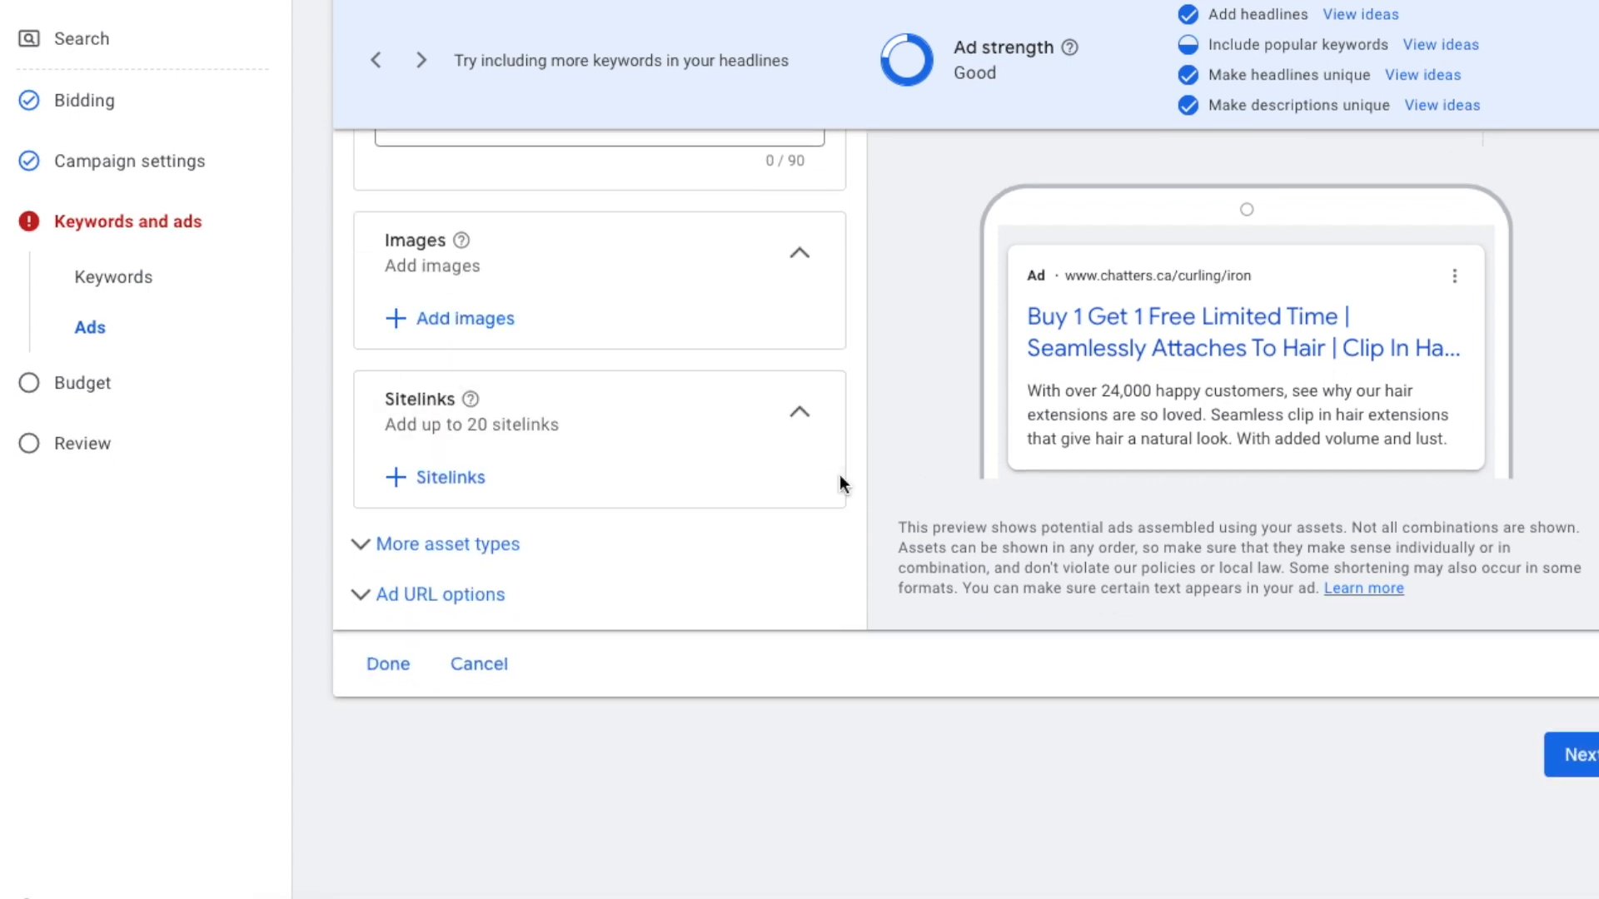
# - Expand the additional asset types and examine the promotions, prices, calls, callouts, structured snippets, lead forms and apps options
pyautogui.click(535, 545)
pyautogui.scroll(-3, 549, 554)
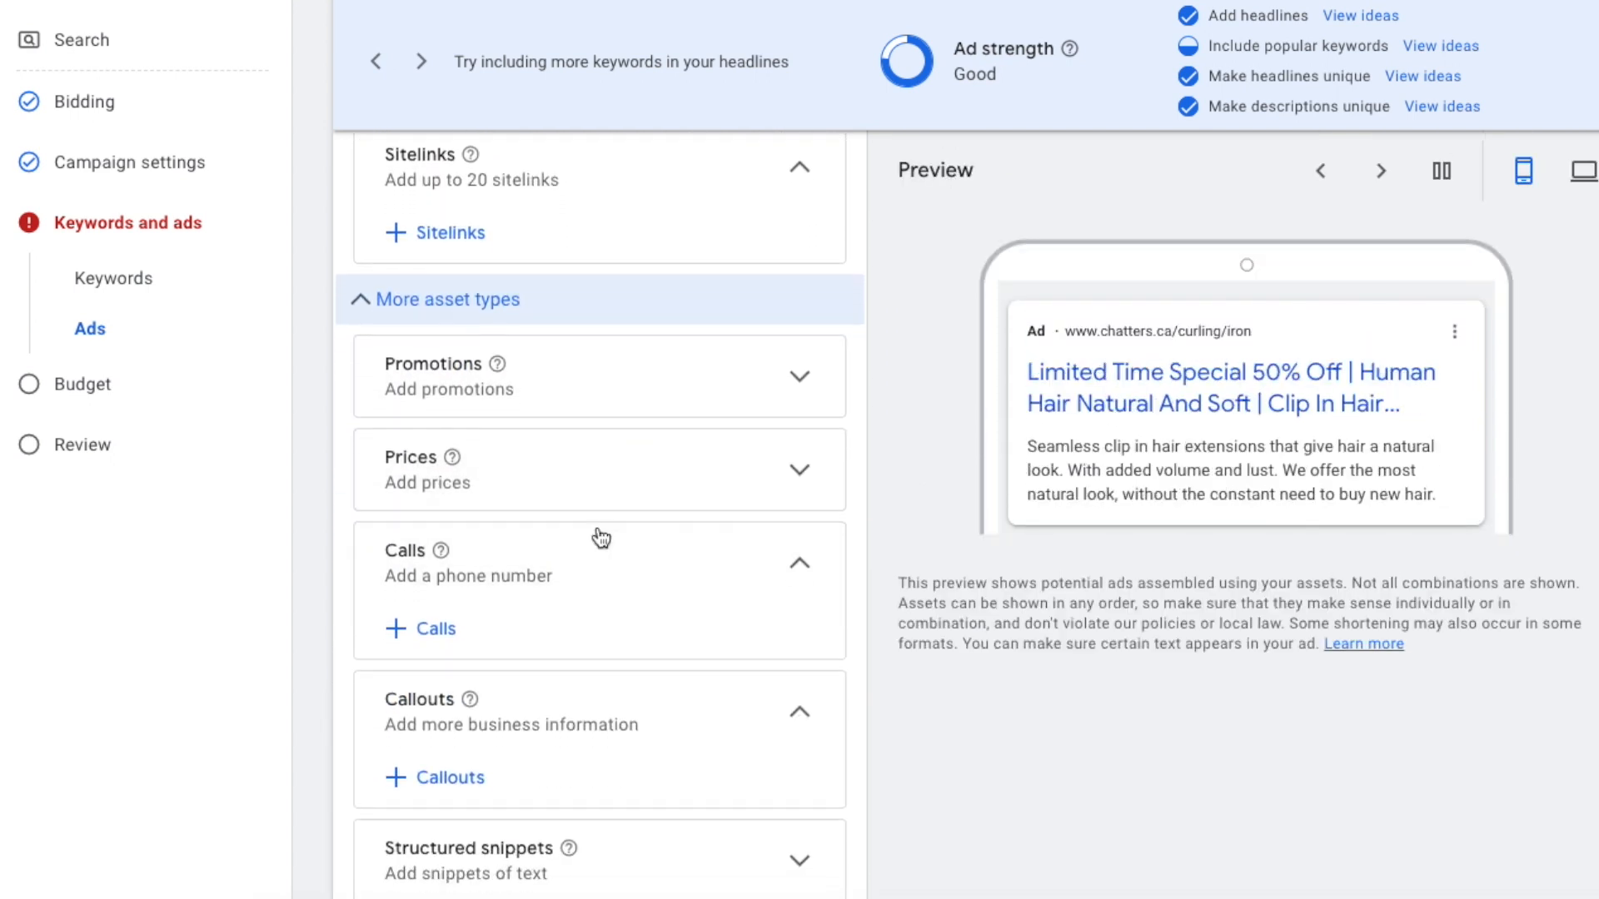
pyautogui.scroll(-1, 597, 526)
pyautogui.scroll(-1, 575, 714)
pyautogui.scroll(-1, 574, 715)
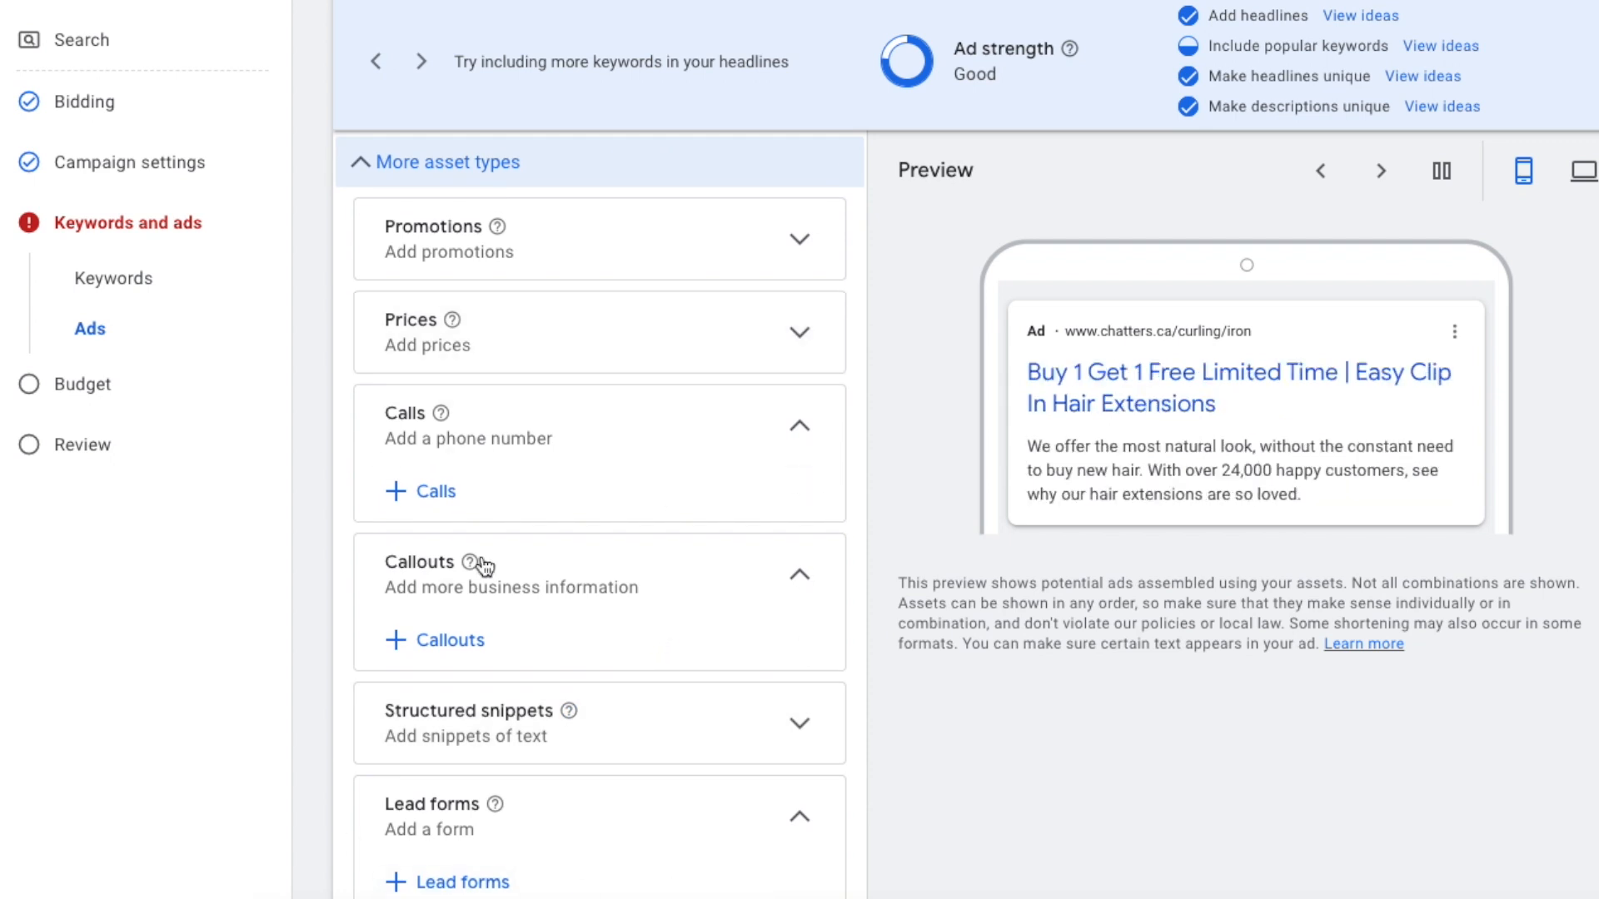
pyautogui.scroll(-1, 575, 558)
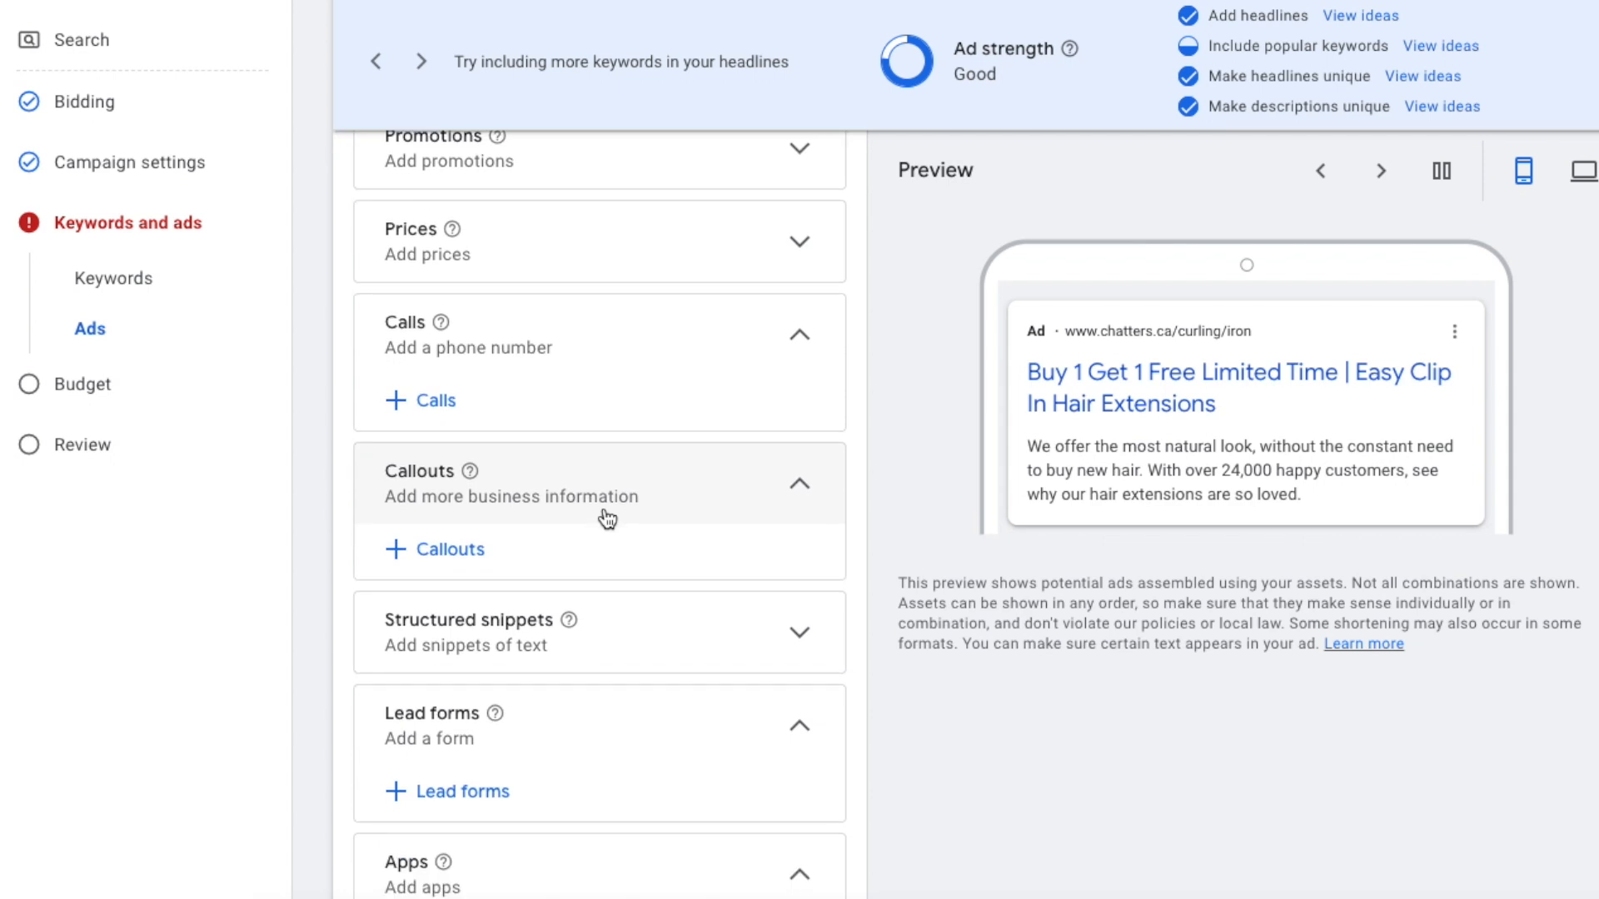
pyautogui.scroll(1, 605, 513)
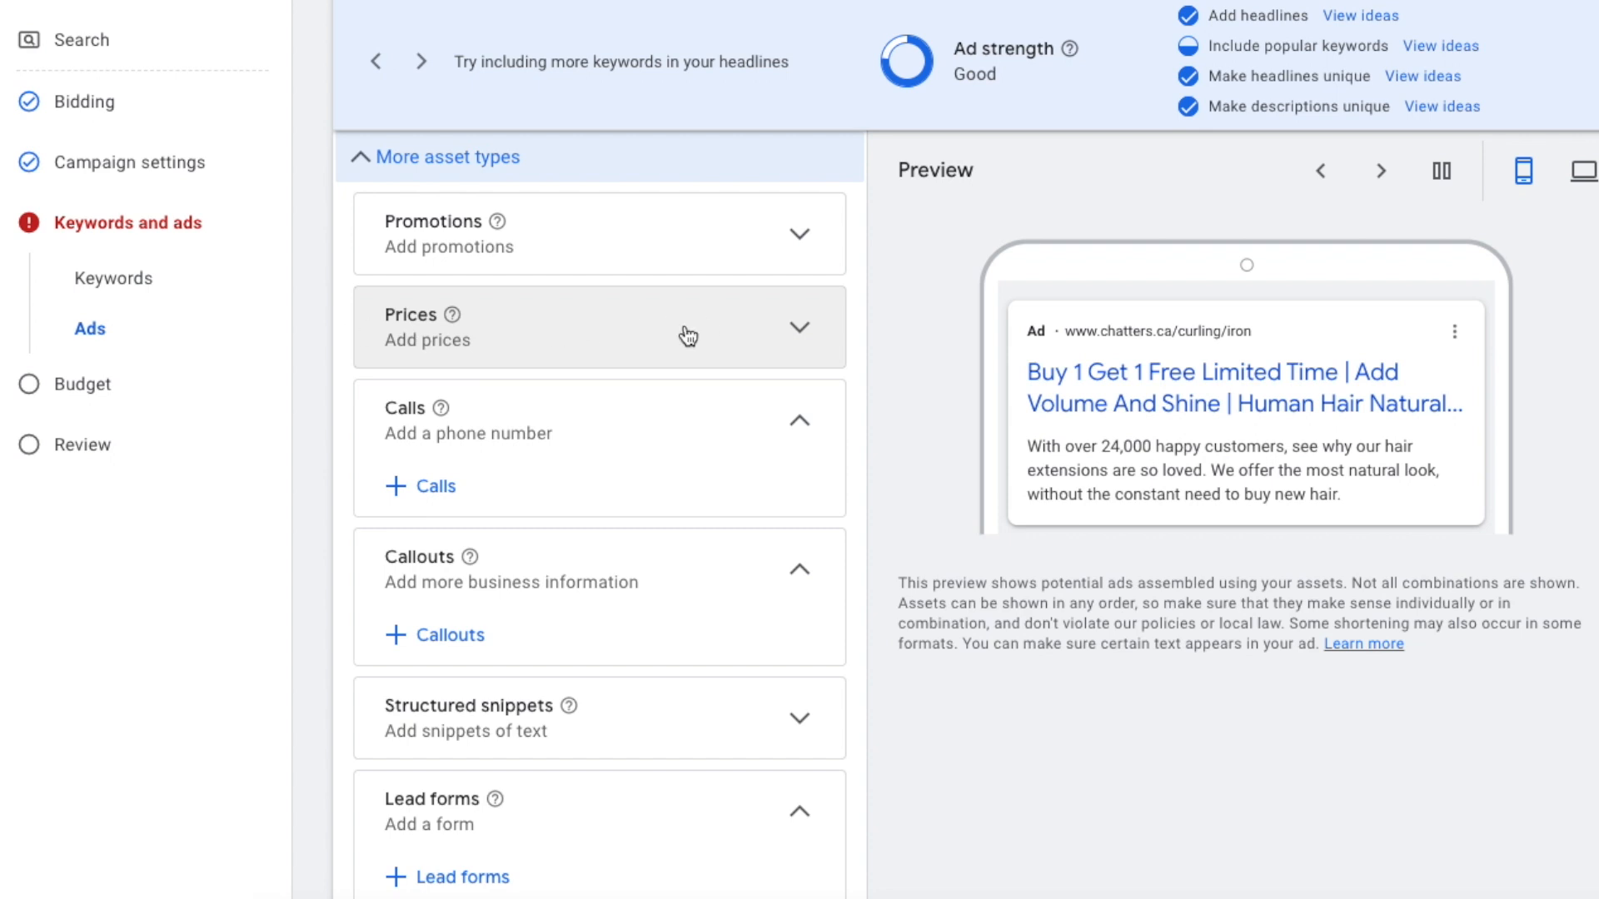
pyautogui.scroll(-4, 633, 393)
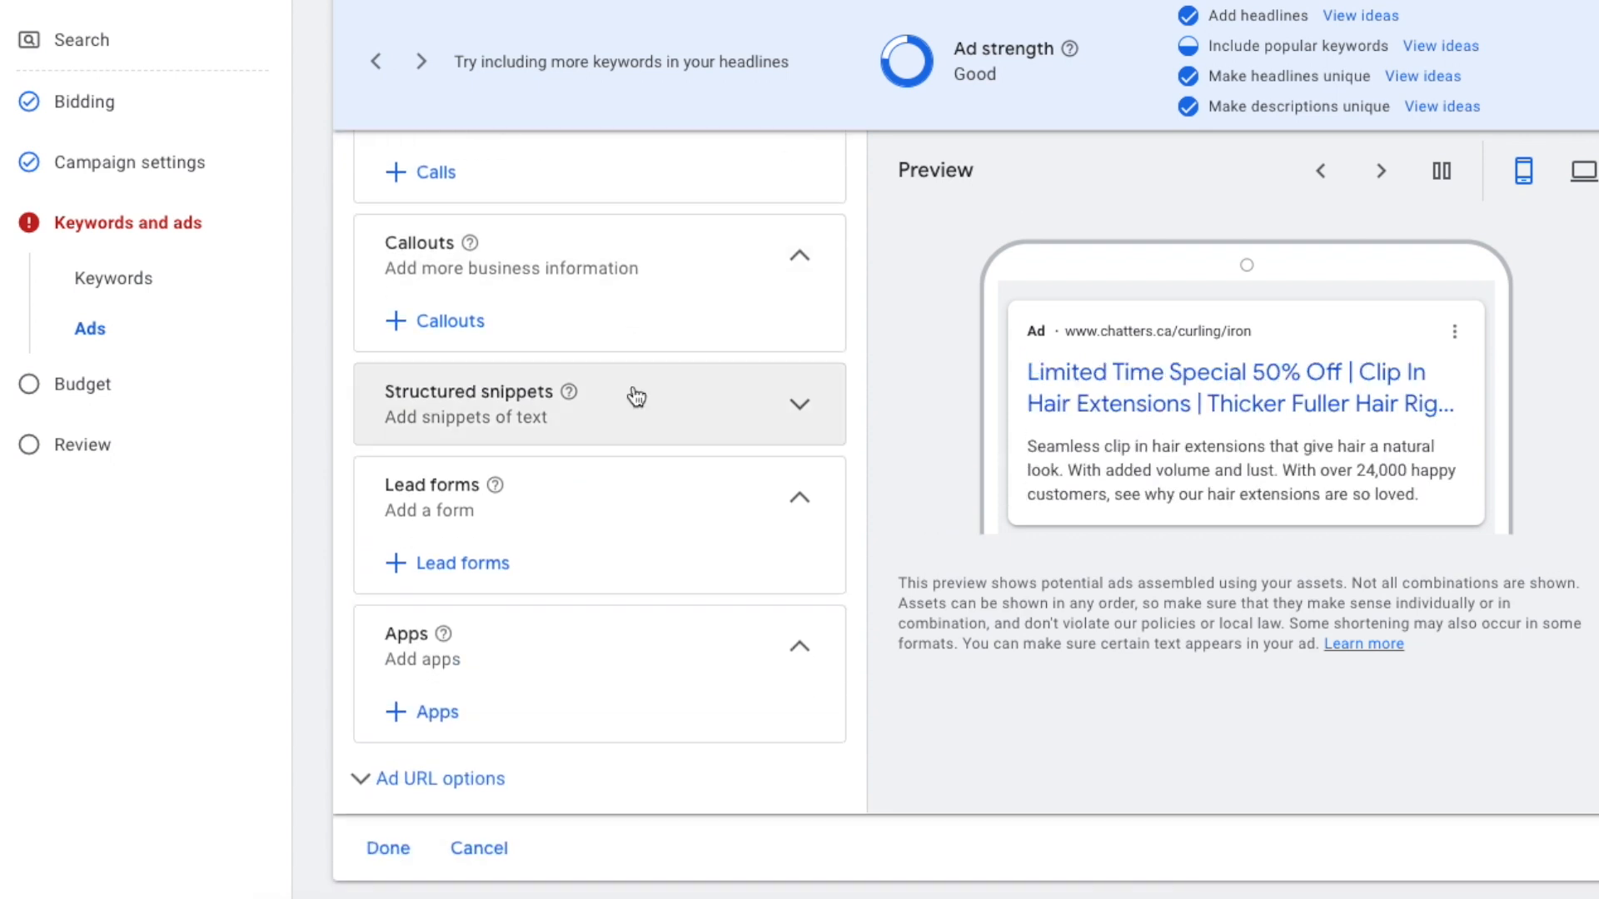
pyautogui.scroll(4, 643, 393)
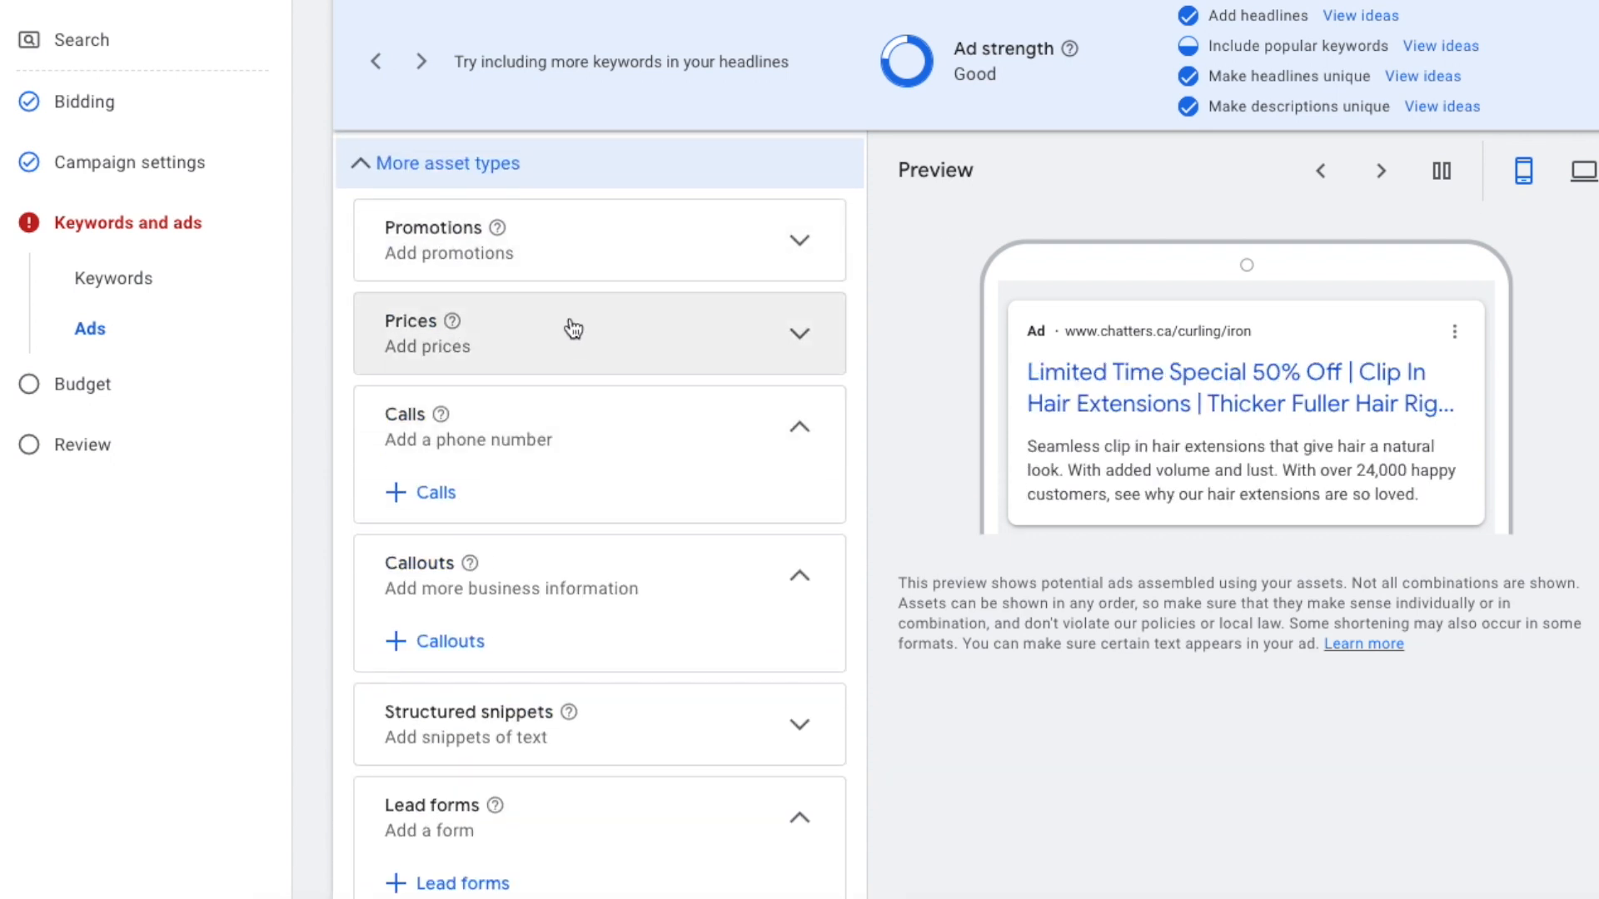
pyautogui.scroll(-1, 616, 416)
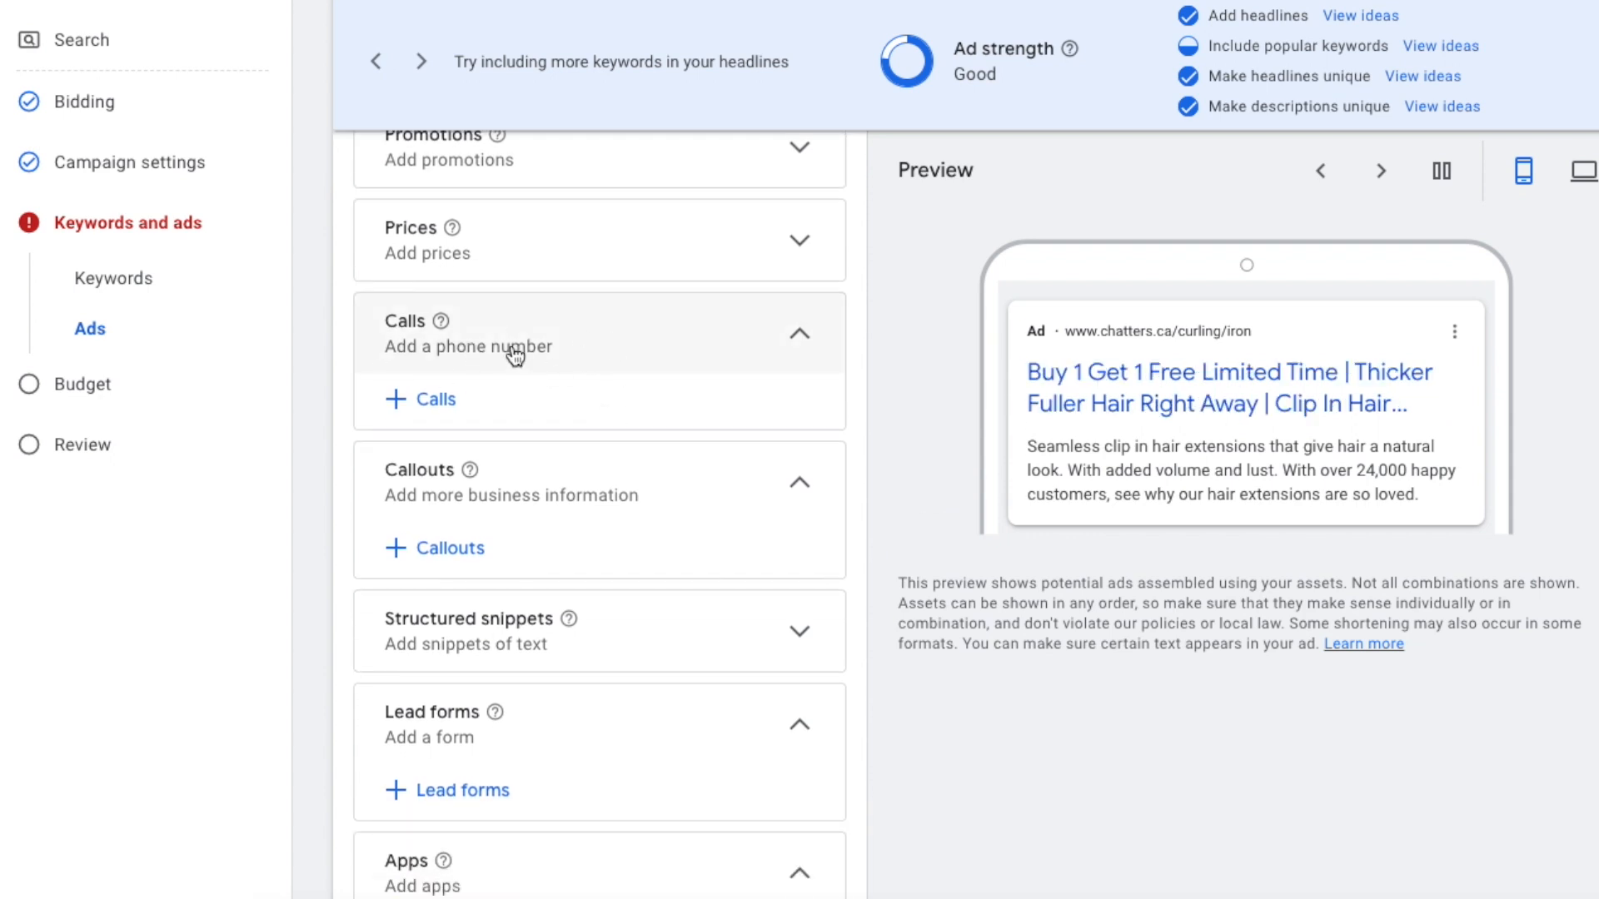
pyautogui.scroll(-1, 511, 518)
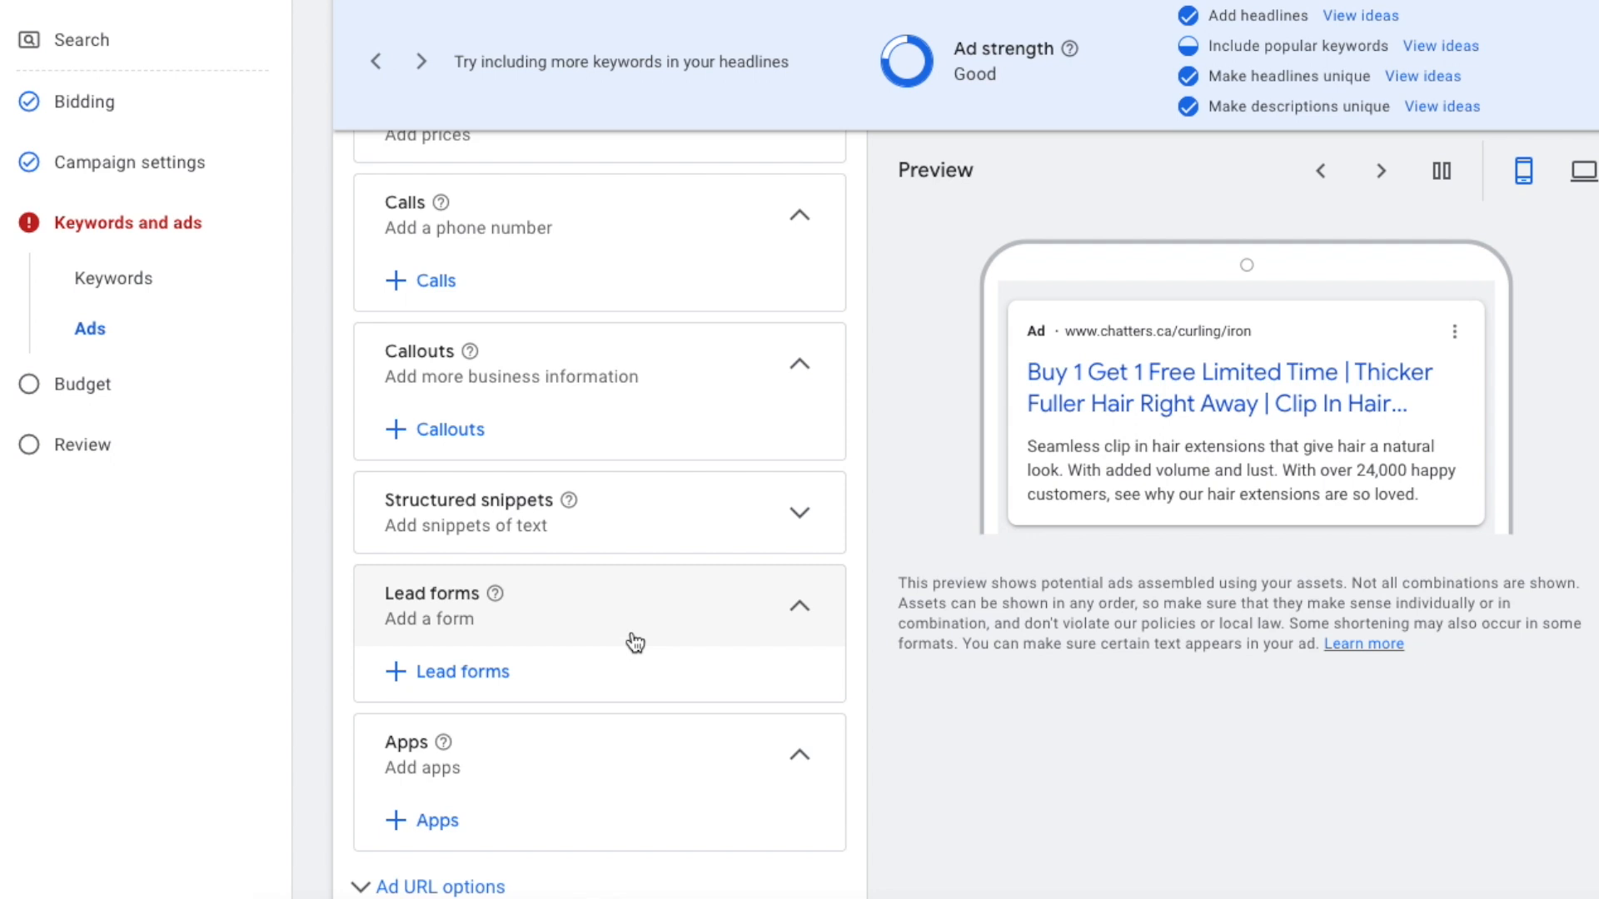
pyautogui.scroll(-3, 636, 642)
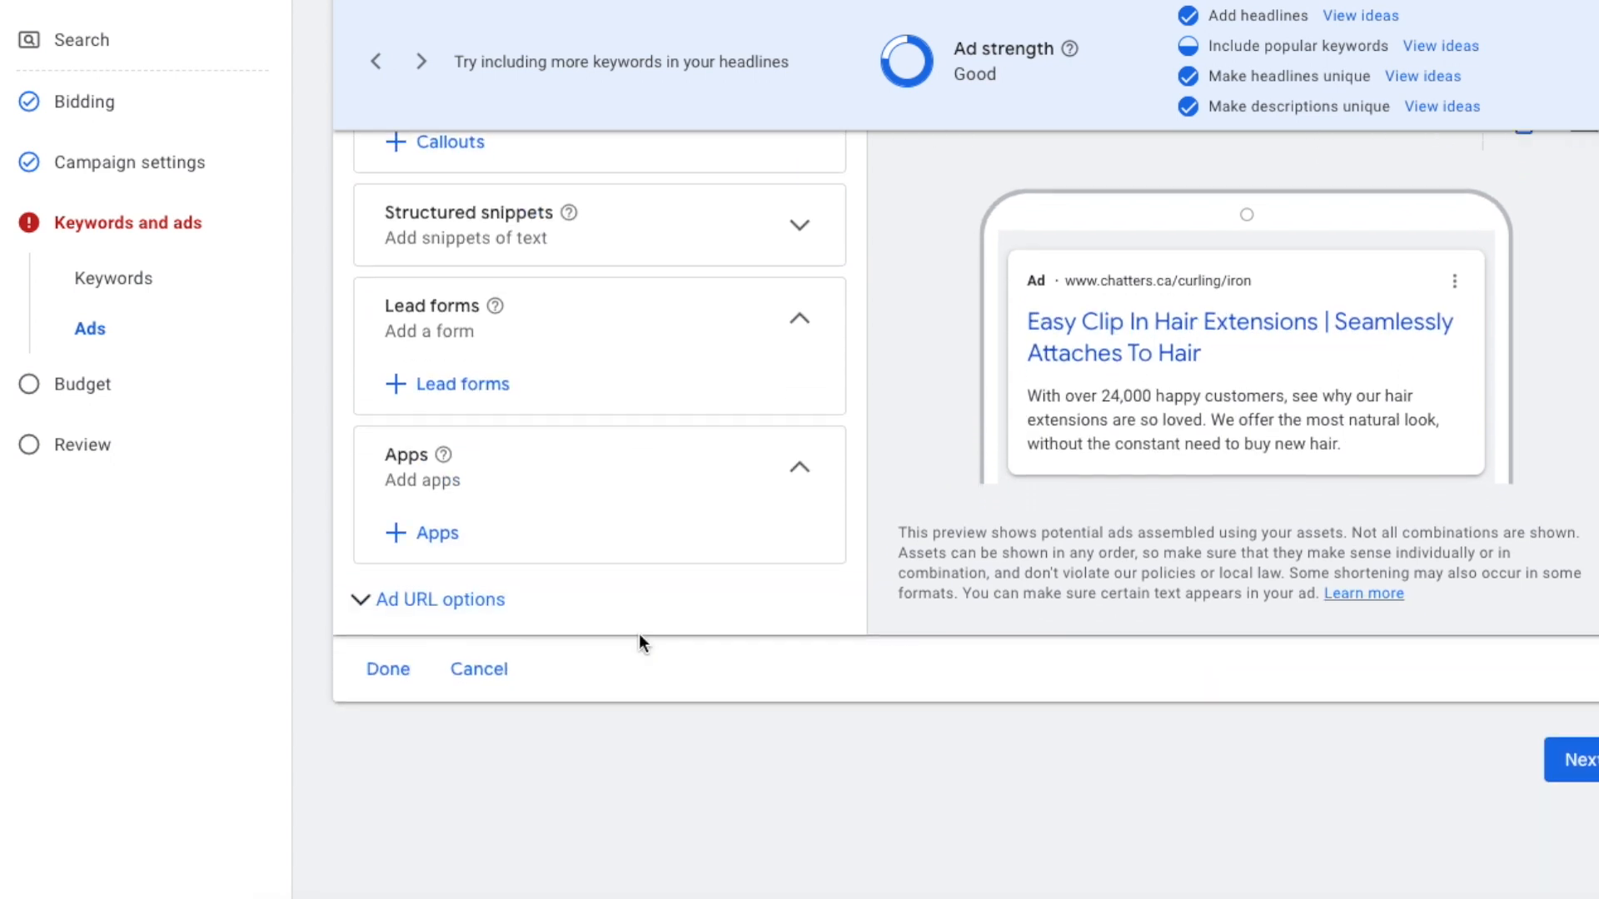
# - Finish the responsive ad and look over the Extensions Clip ad group's keyword list
pyautogui.click(385, 666)
pyautogui.scroll(2, 927, 536)
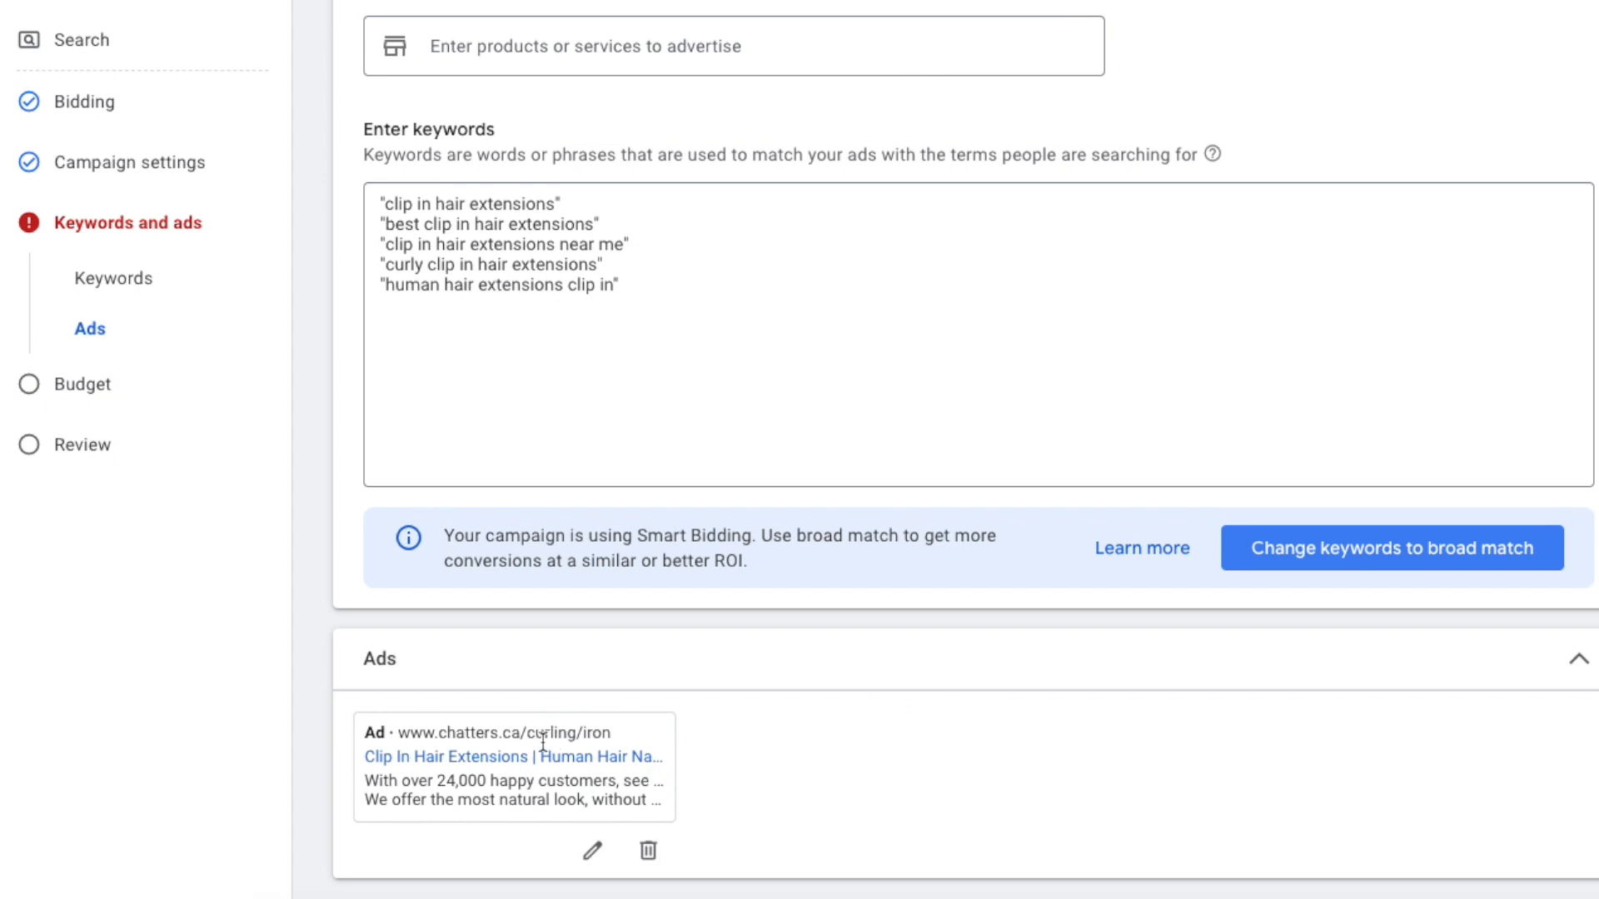
pyautogui.scroll(5, 566, 742)
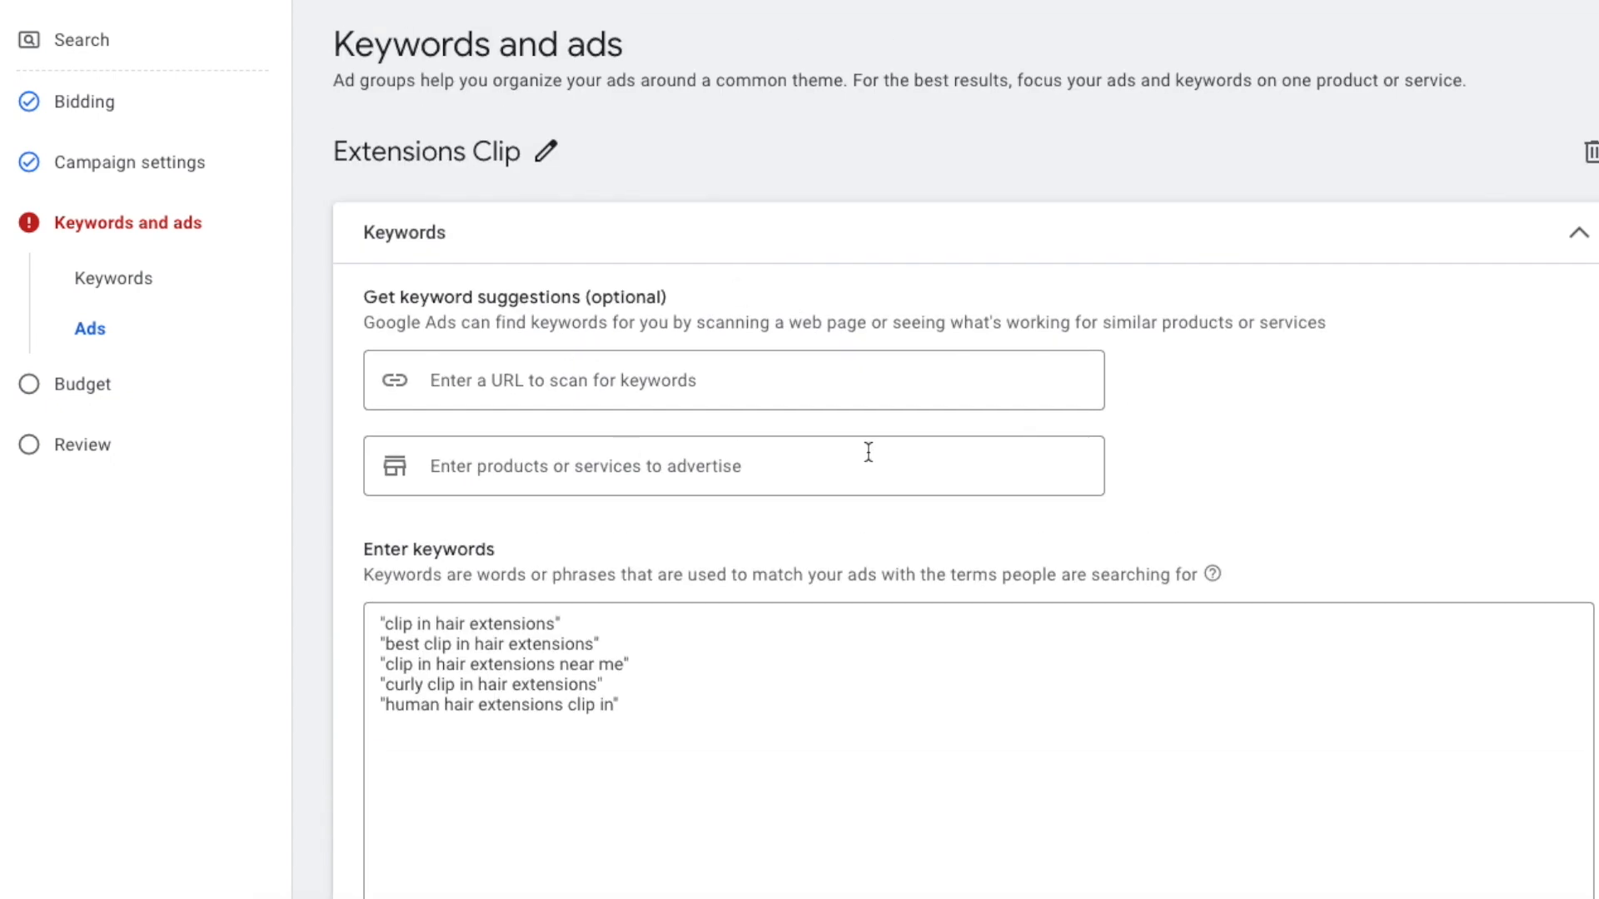
# - Continue with an average daily budget of CA$50 and review the campaign's bidding, settings, keywords, ads and budget before publishing
pyautogui.scroll(-7, 882, 454)
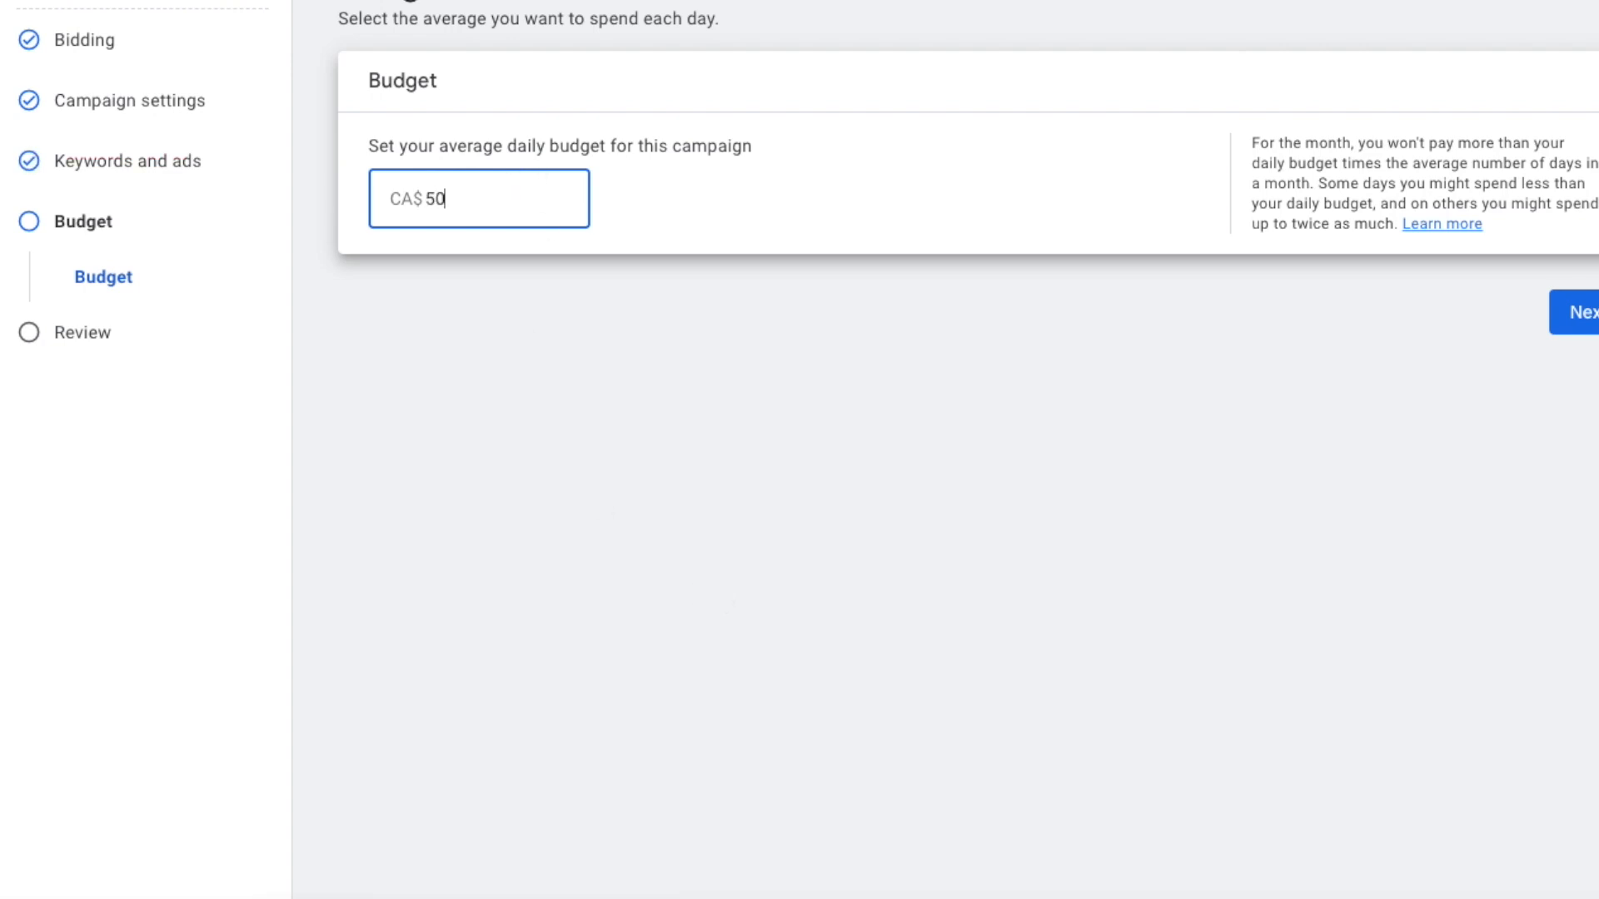
pyautogui.click(1579, 315)
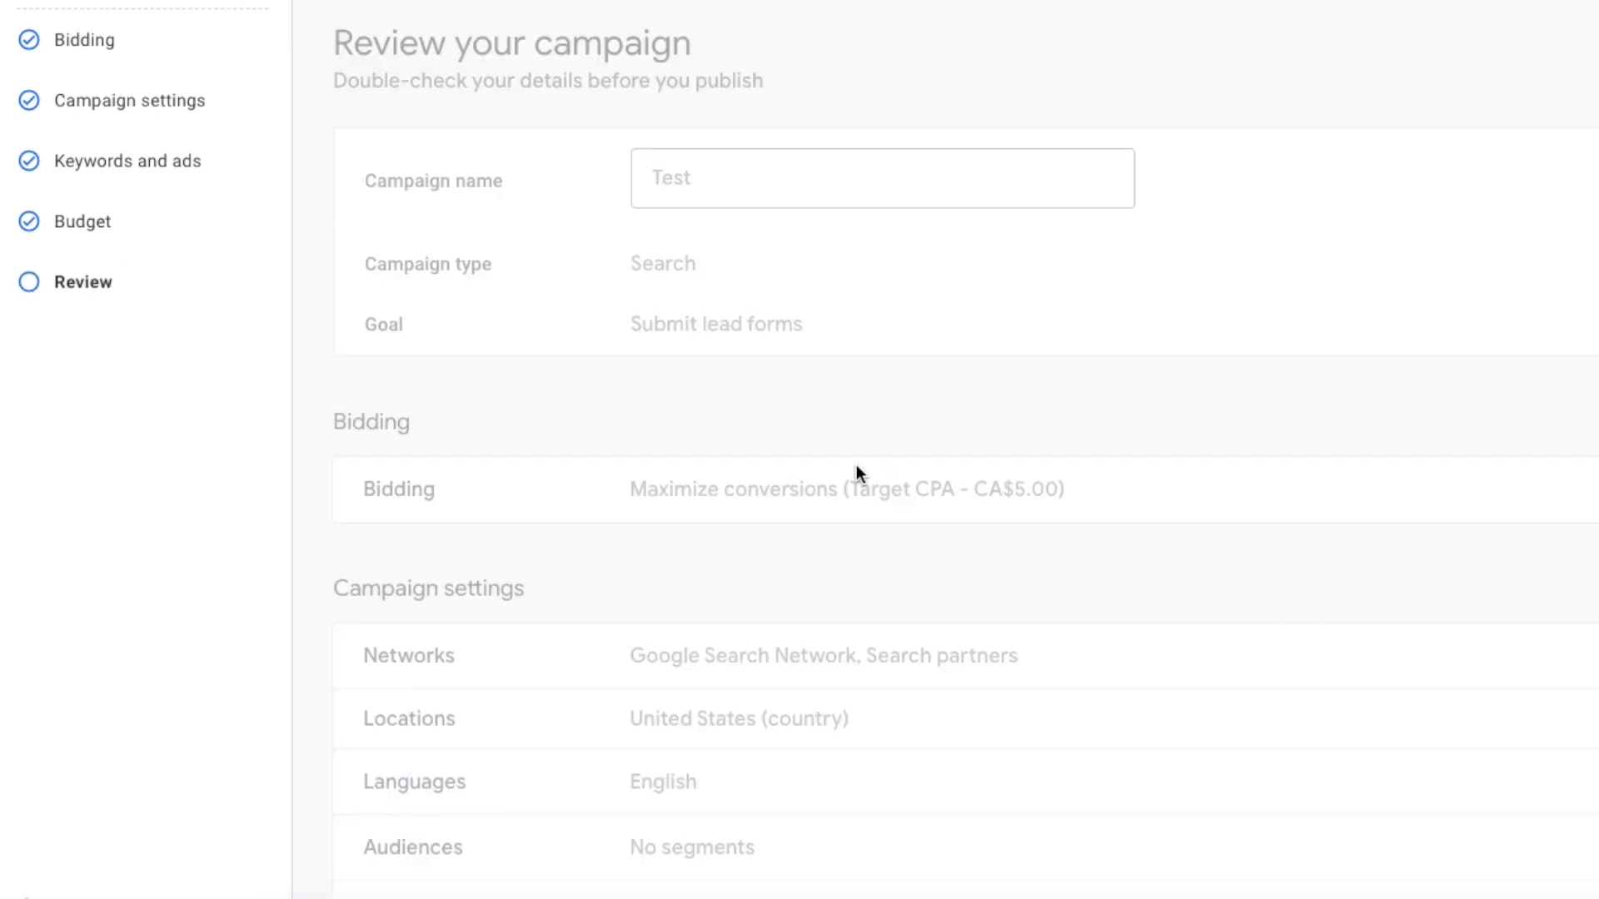
pyautogui.scroll(-6, 871, 469)
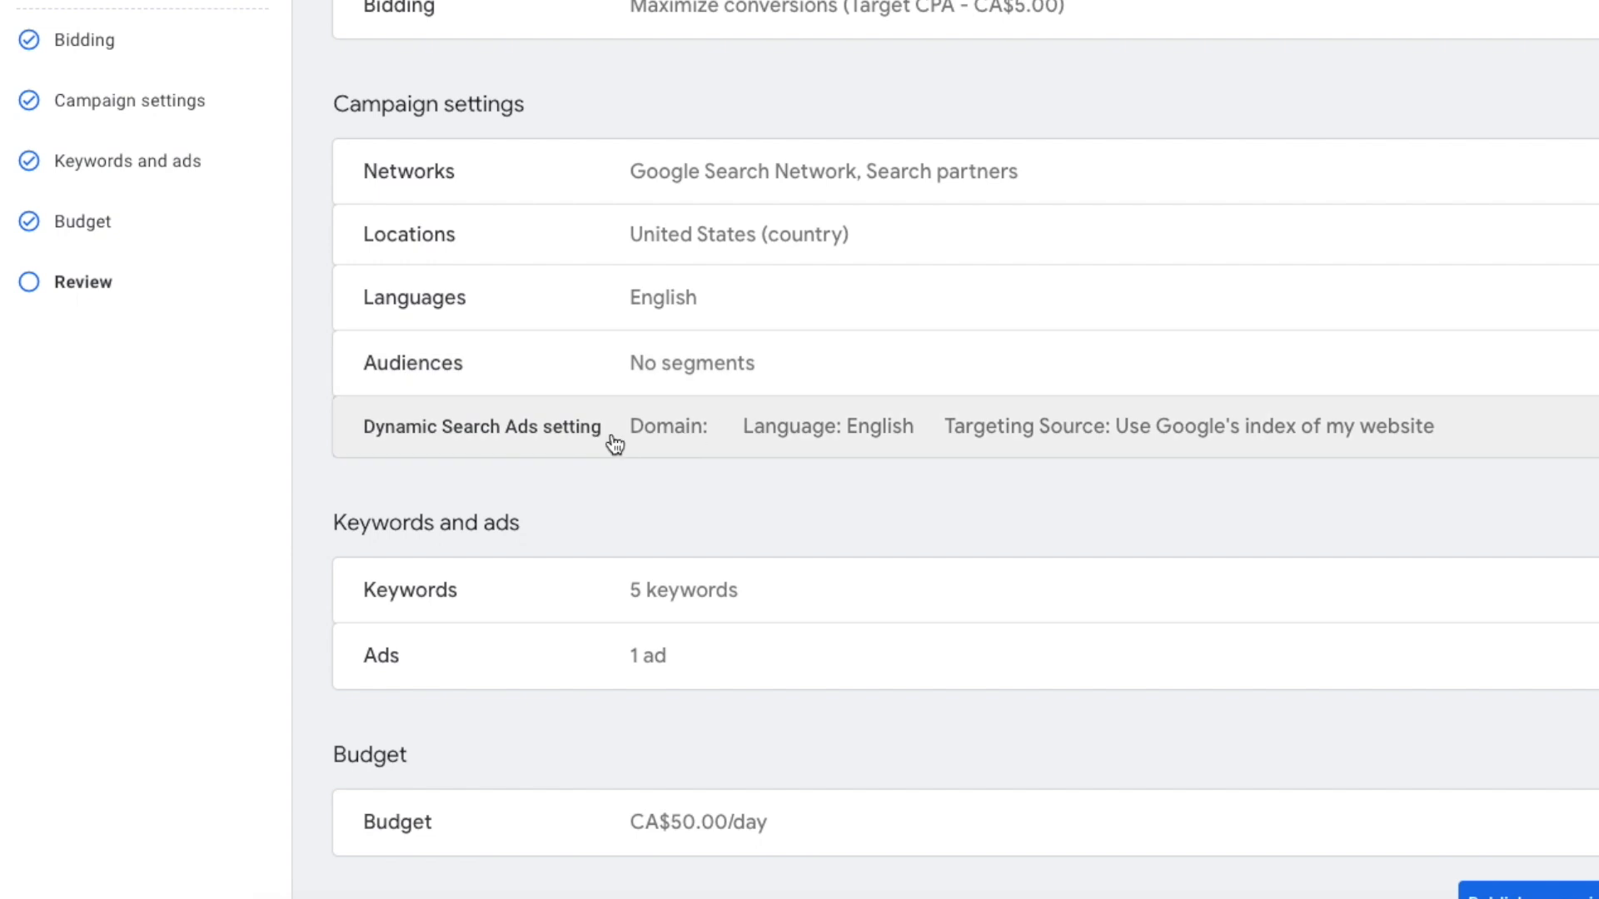
pyautogui.scroll(-1, 436, 428)
pyautogui.scroll(-1, 788, 503)
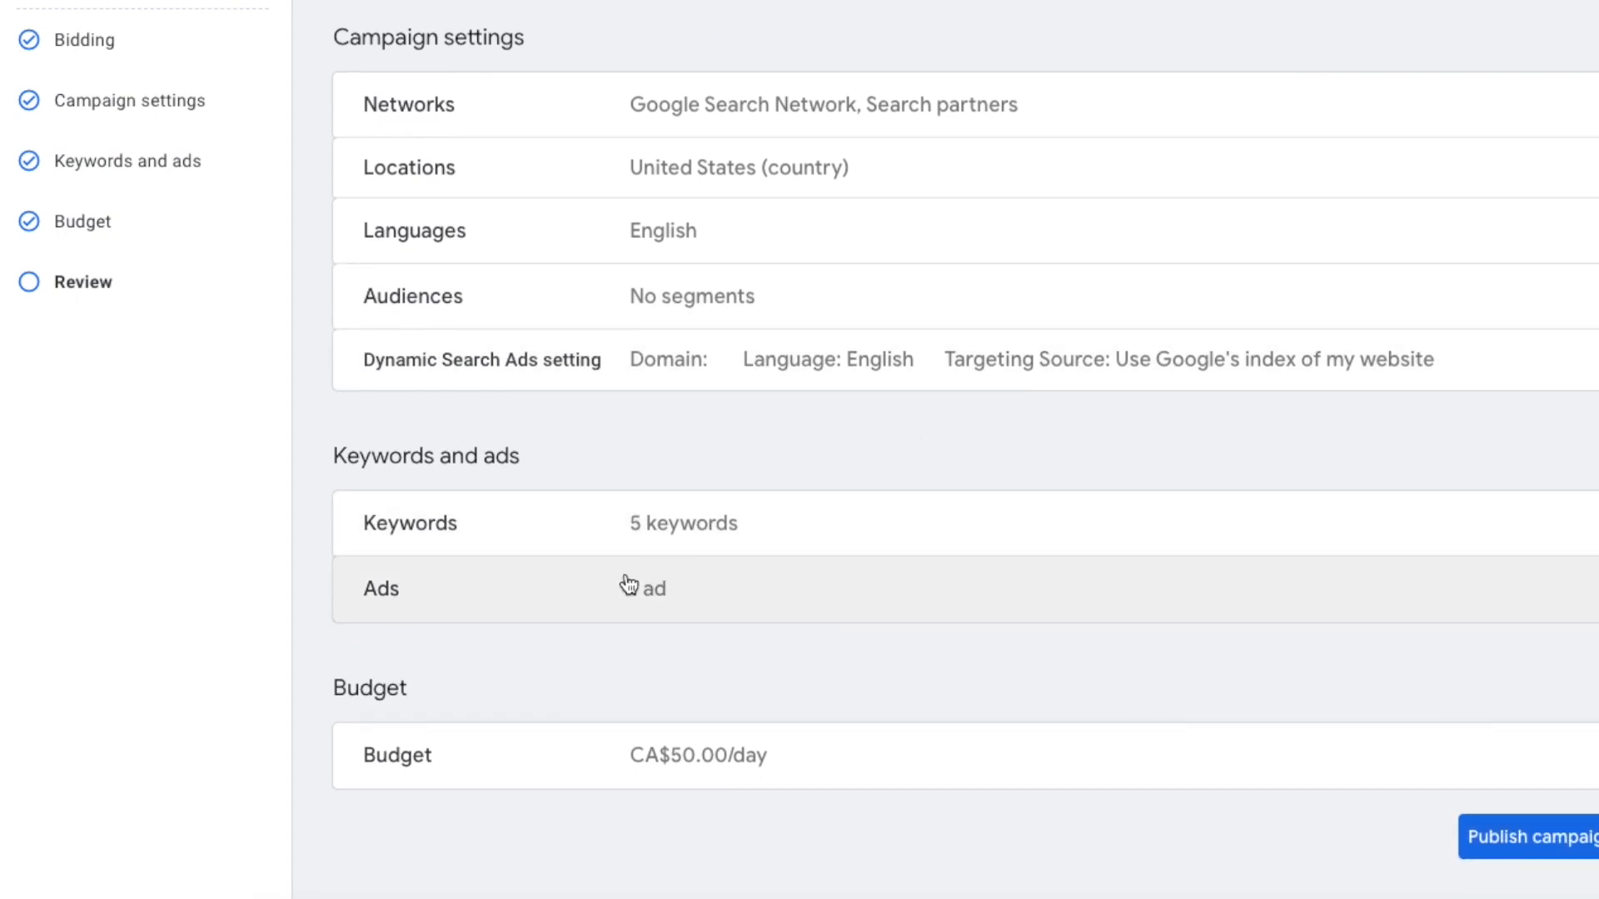
pyautogui.scroll(-2, 788, 550)
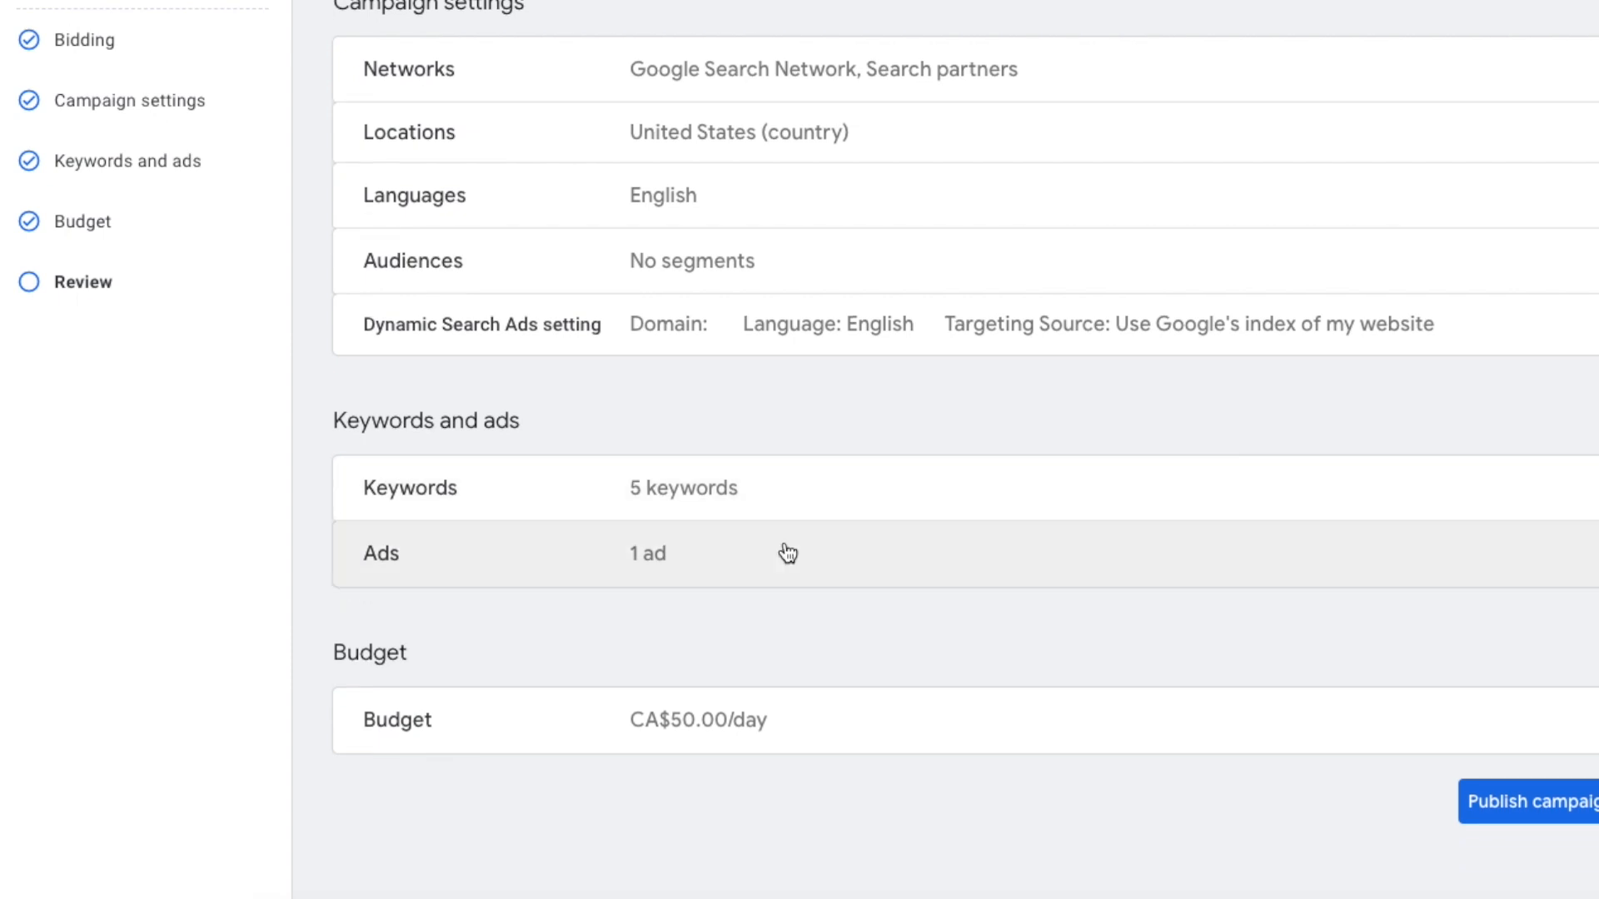